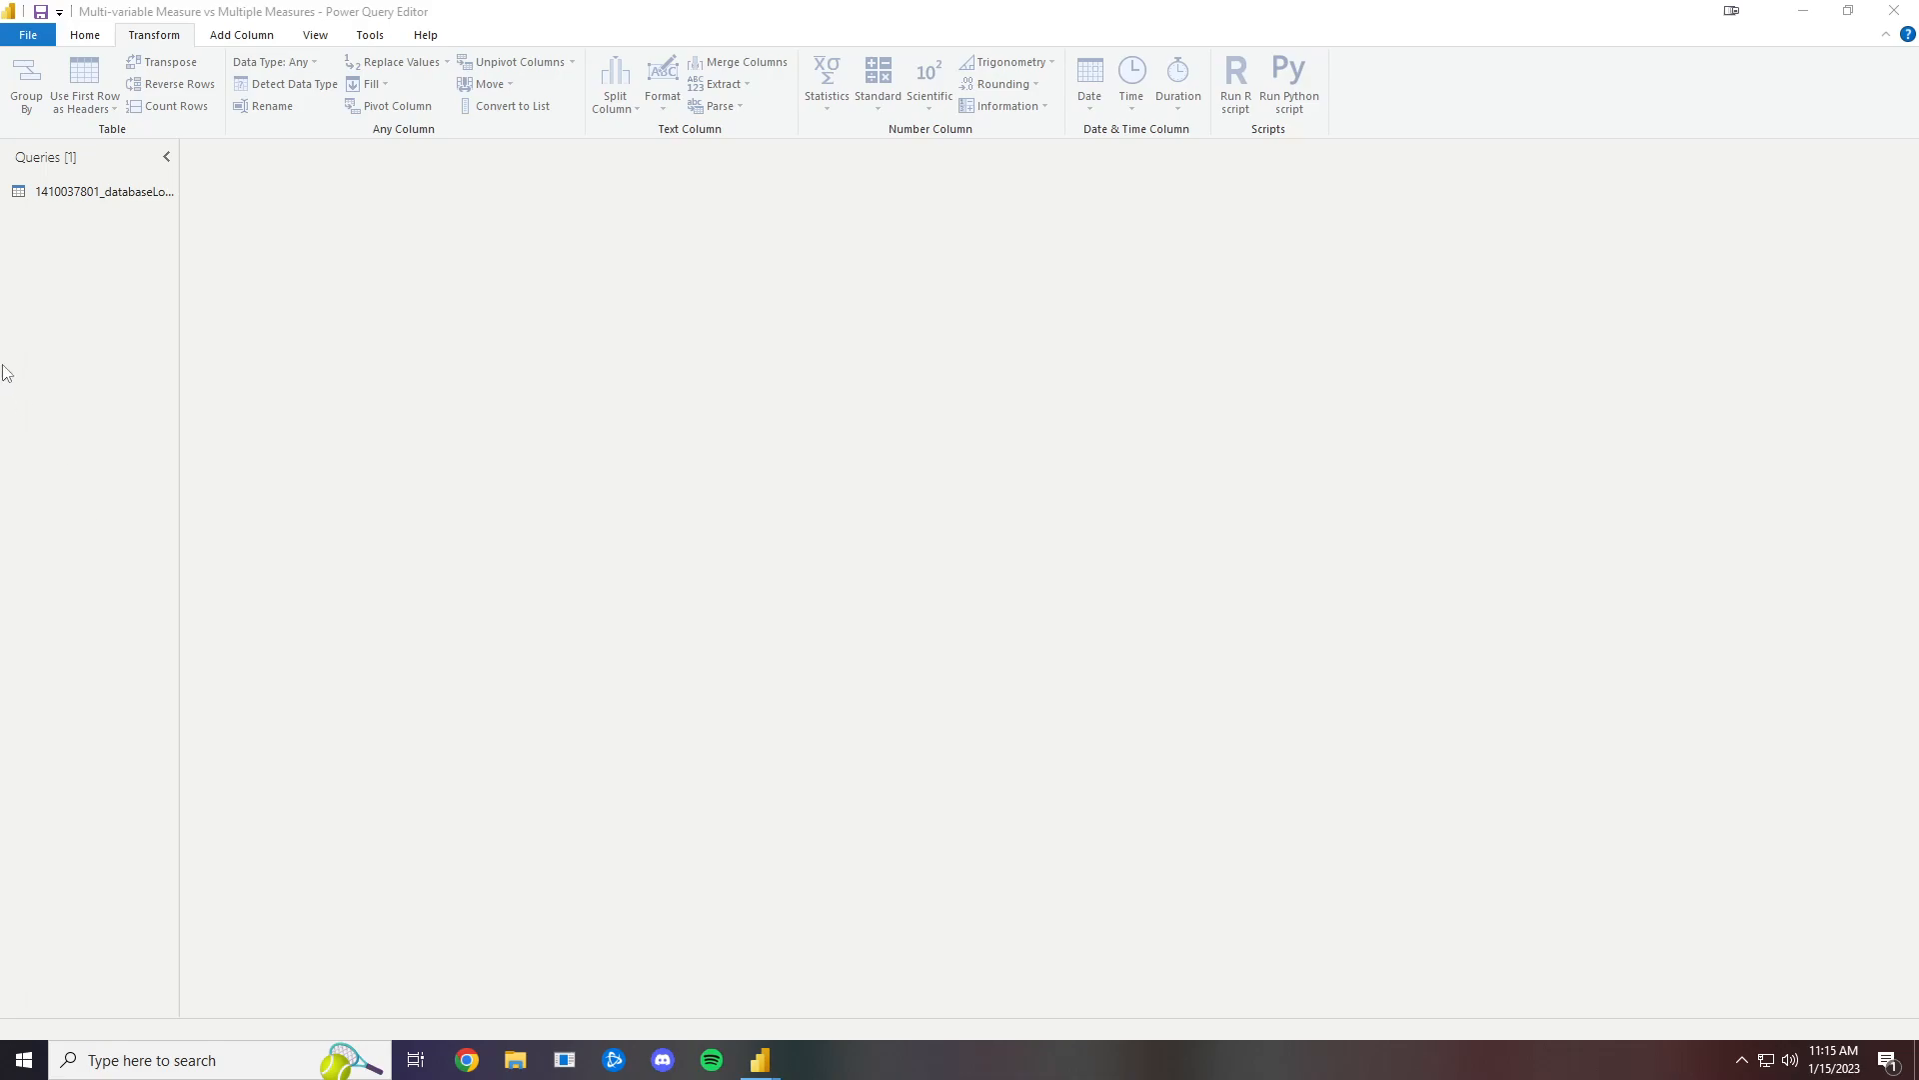
Create a required parameter named StartYear with type Decimal Number and current value 2005
click(85, 36)
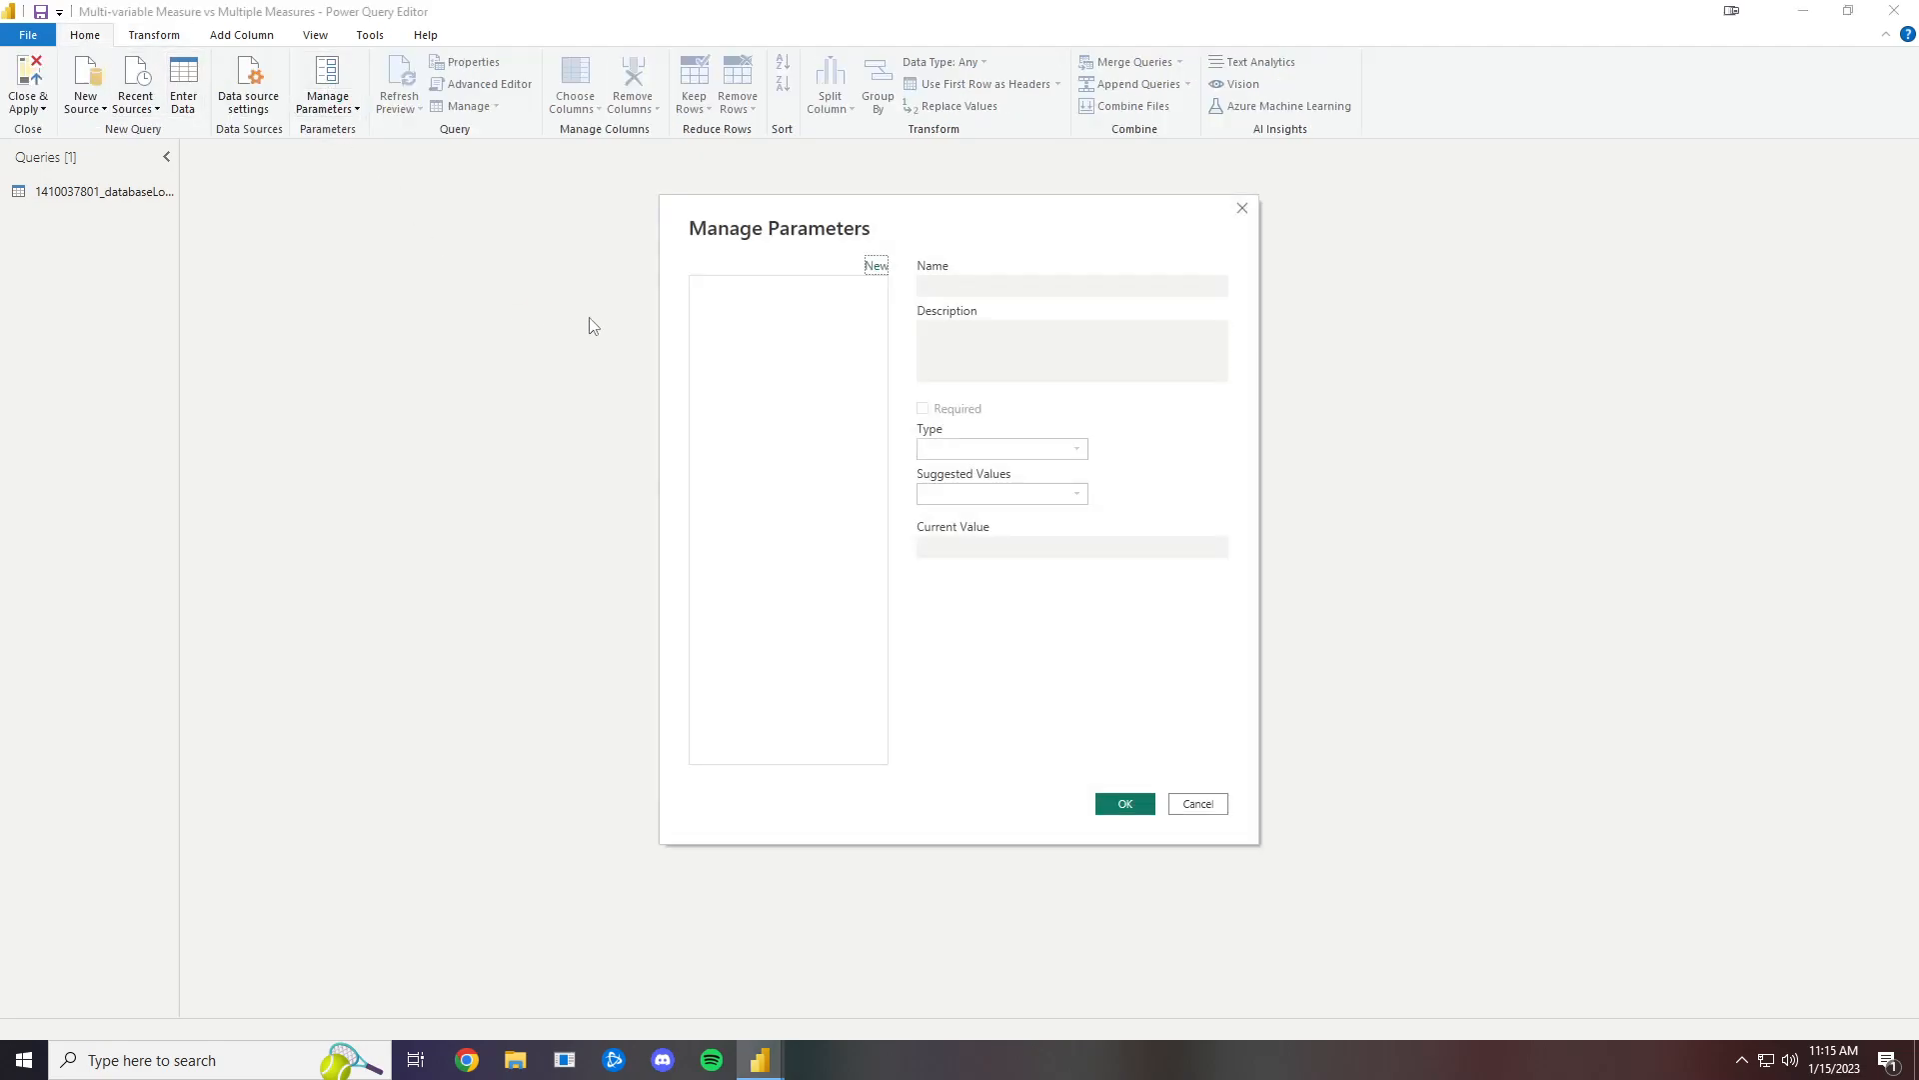
click(876, 266)
double_click(1003, 284)
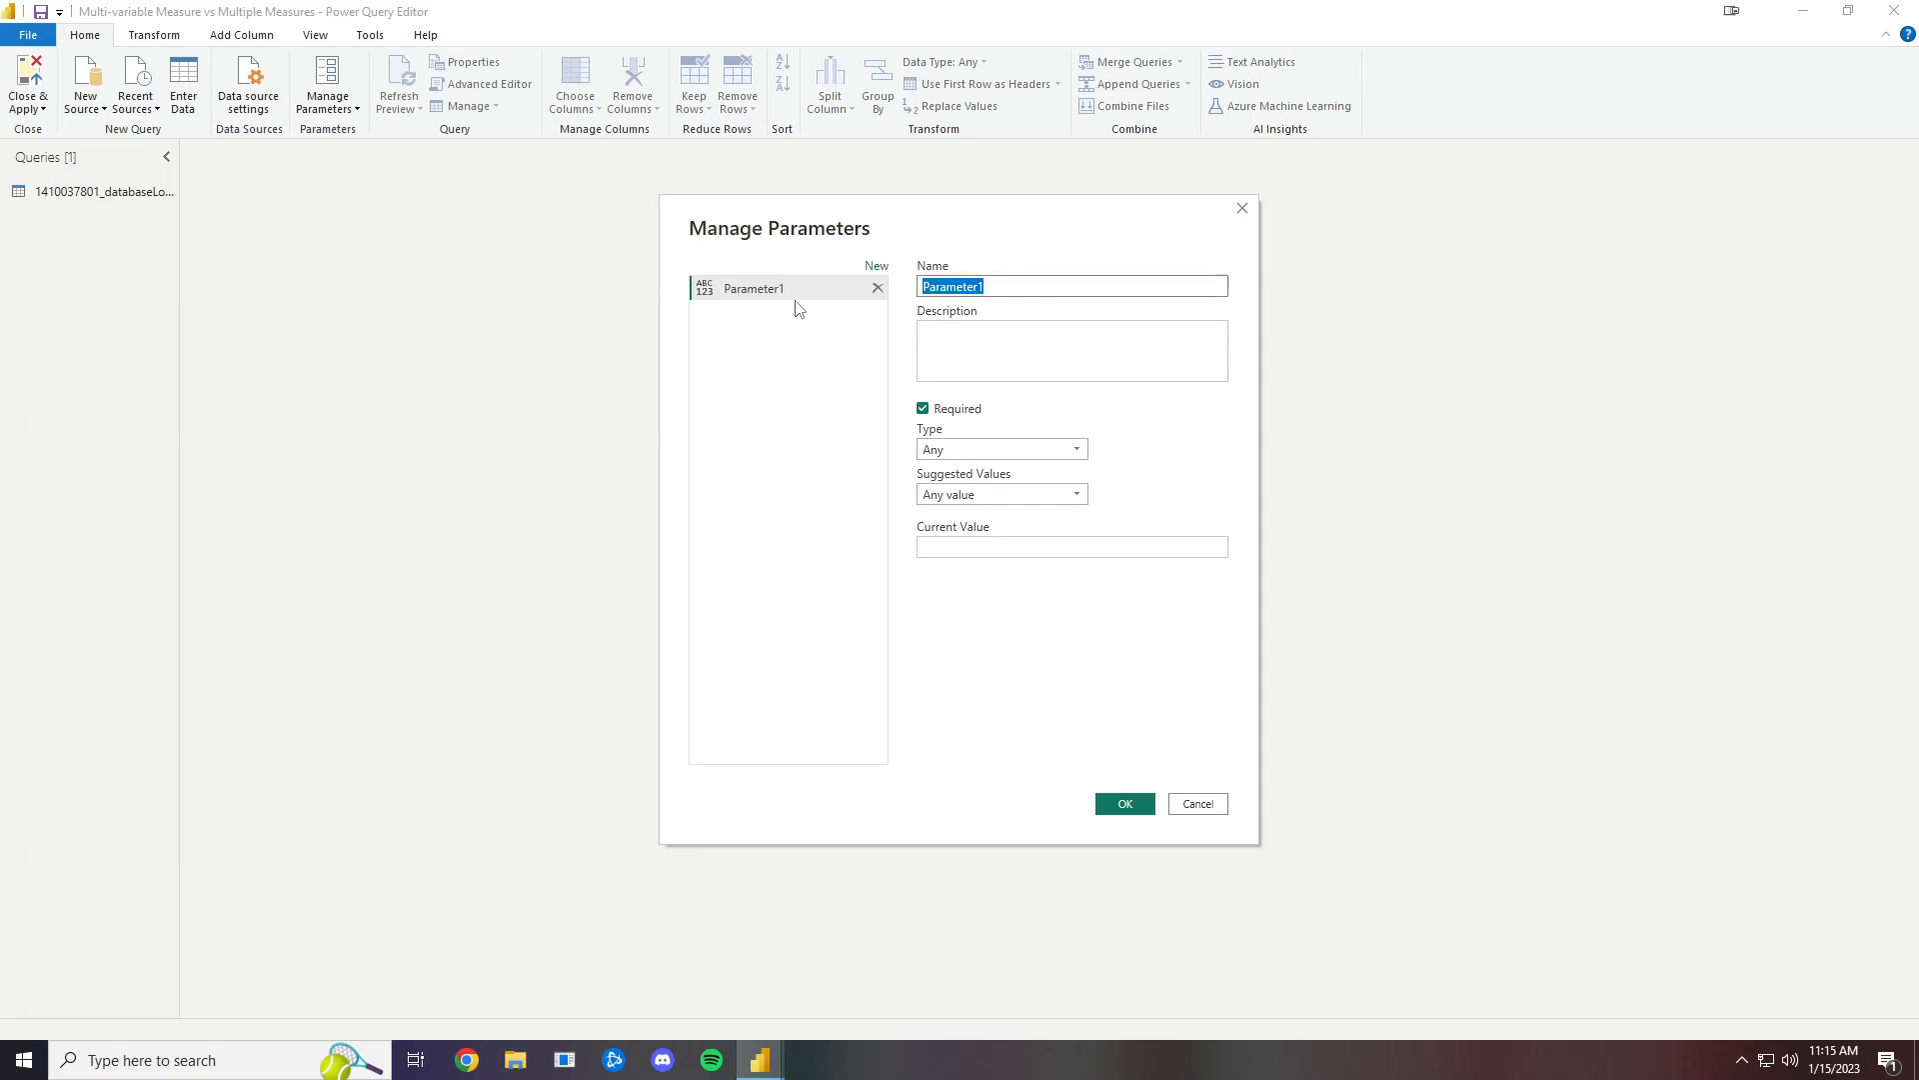
text(StartYear)
click(1000, 449)
click(968, 487)
click(970, 543)
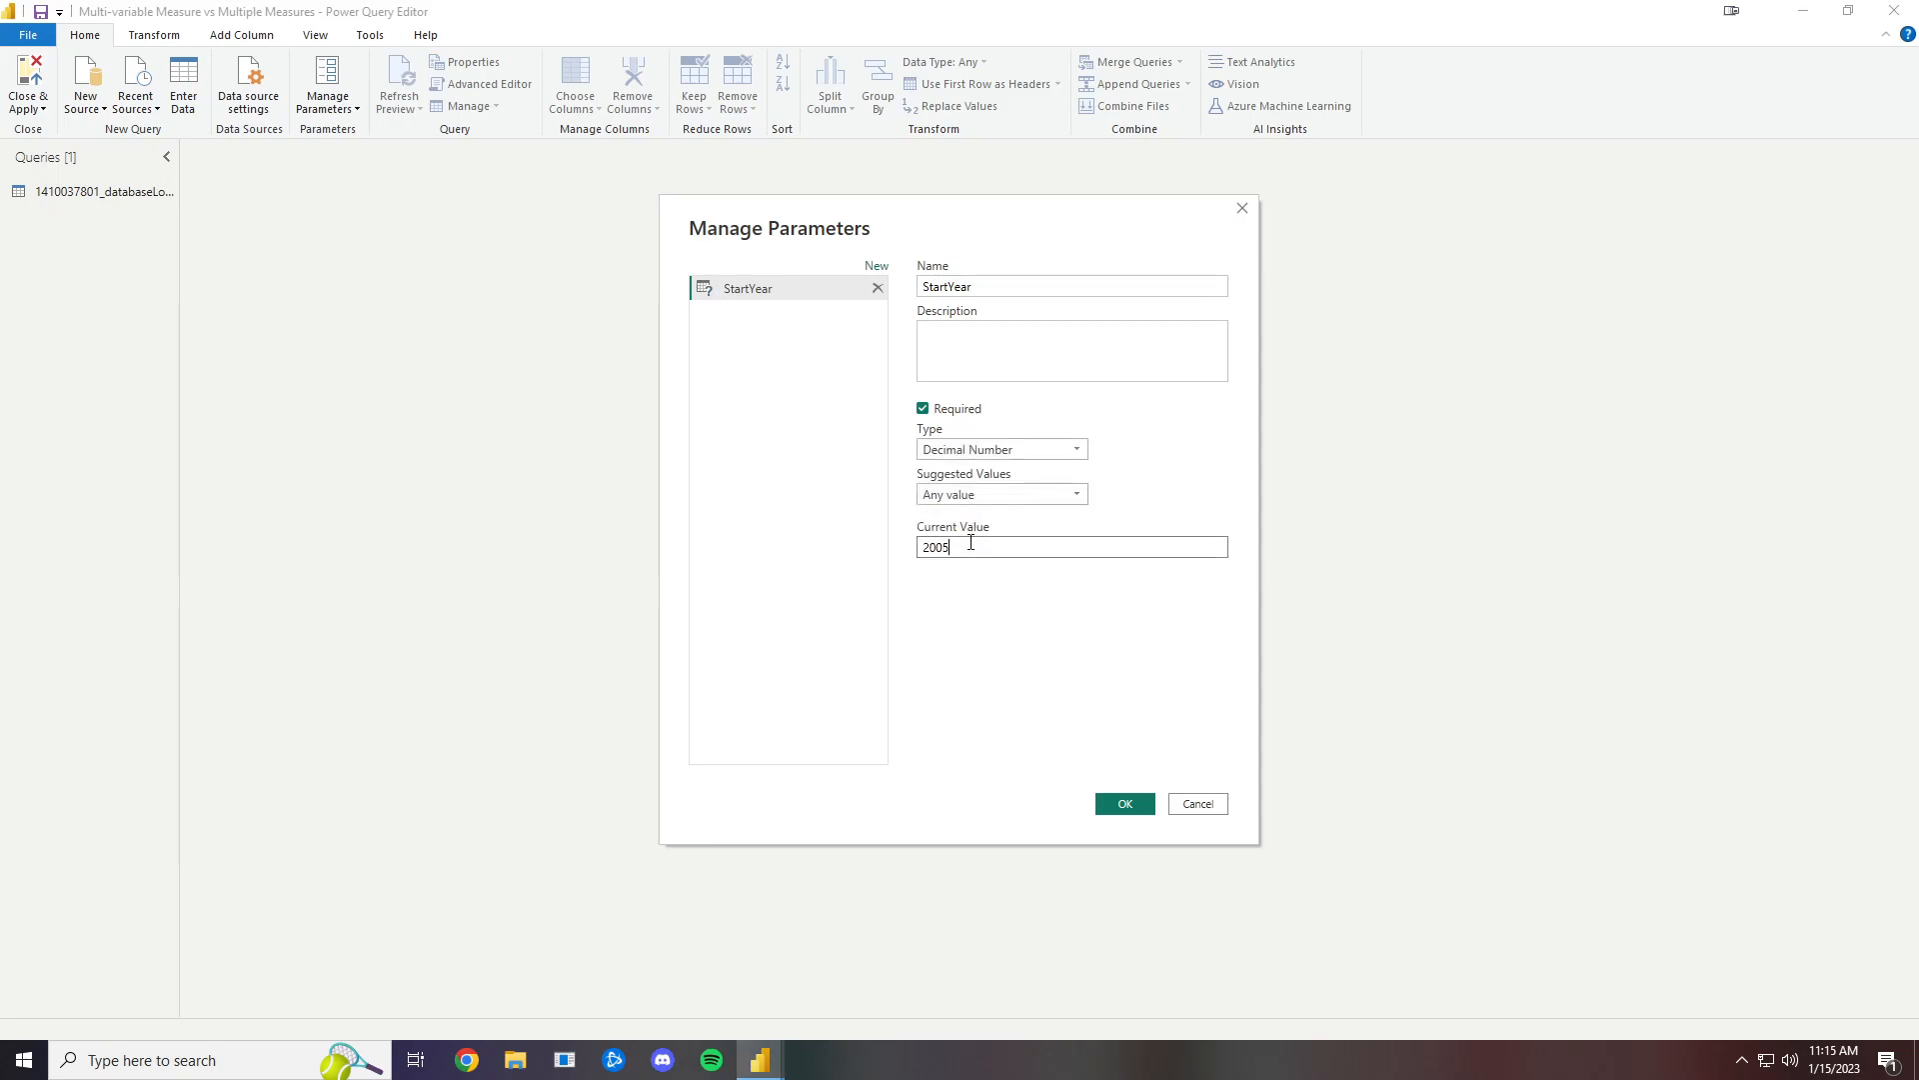
Add a second parameter named EndYear with type Decimal Number and current value 2023, and save both parameters
click(876, 266)
double_click(1081, 286)
text(EDnd)
key(BackSpace)
key(BackSpace)
key(BackSpace)
text(ndYear)
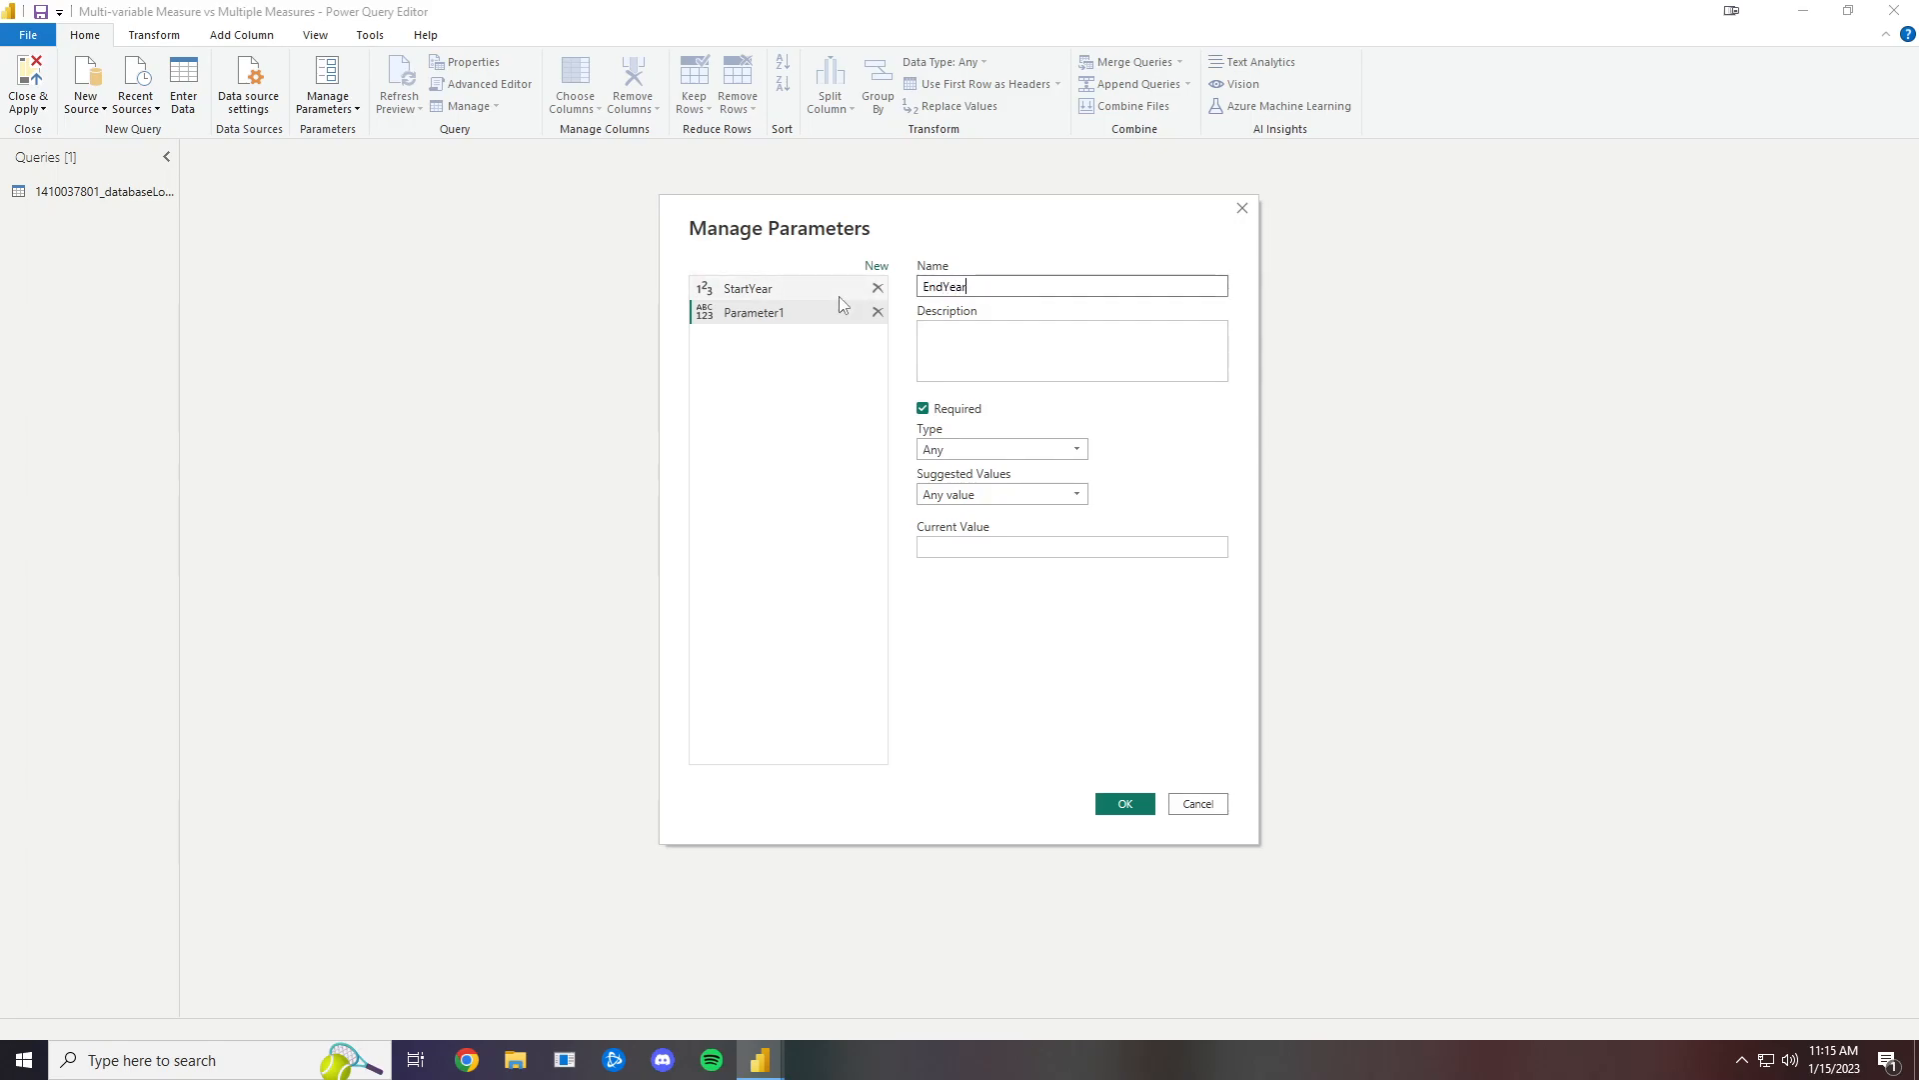
click(1050, 450)
click(1016, 489)
click(1009, 546)
text(2023)
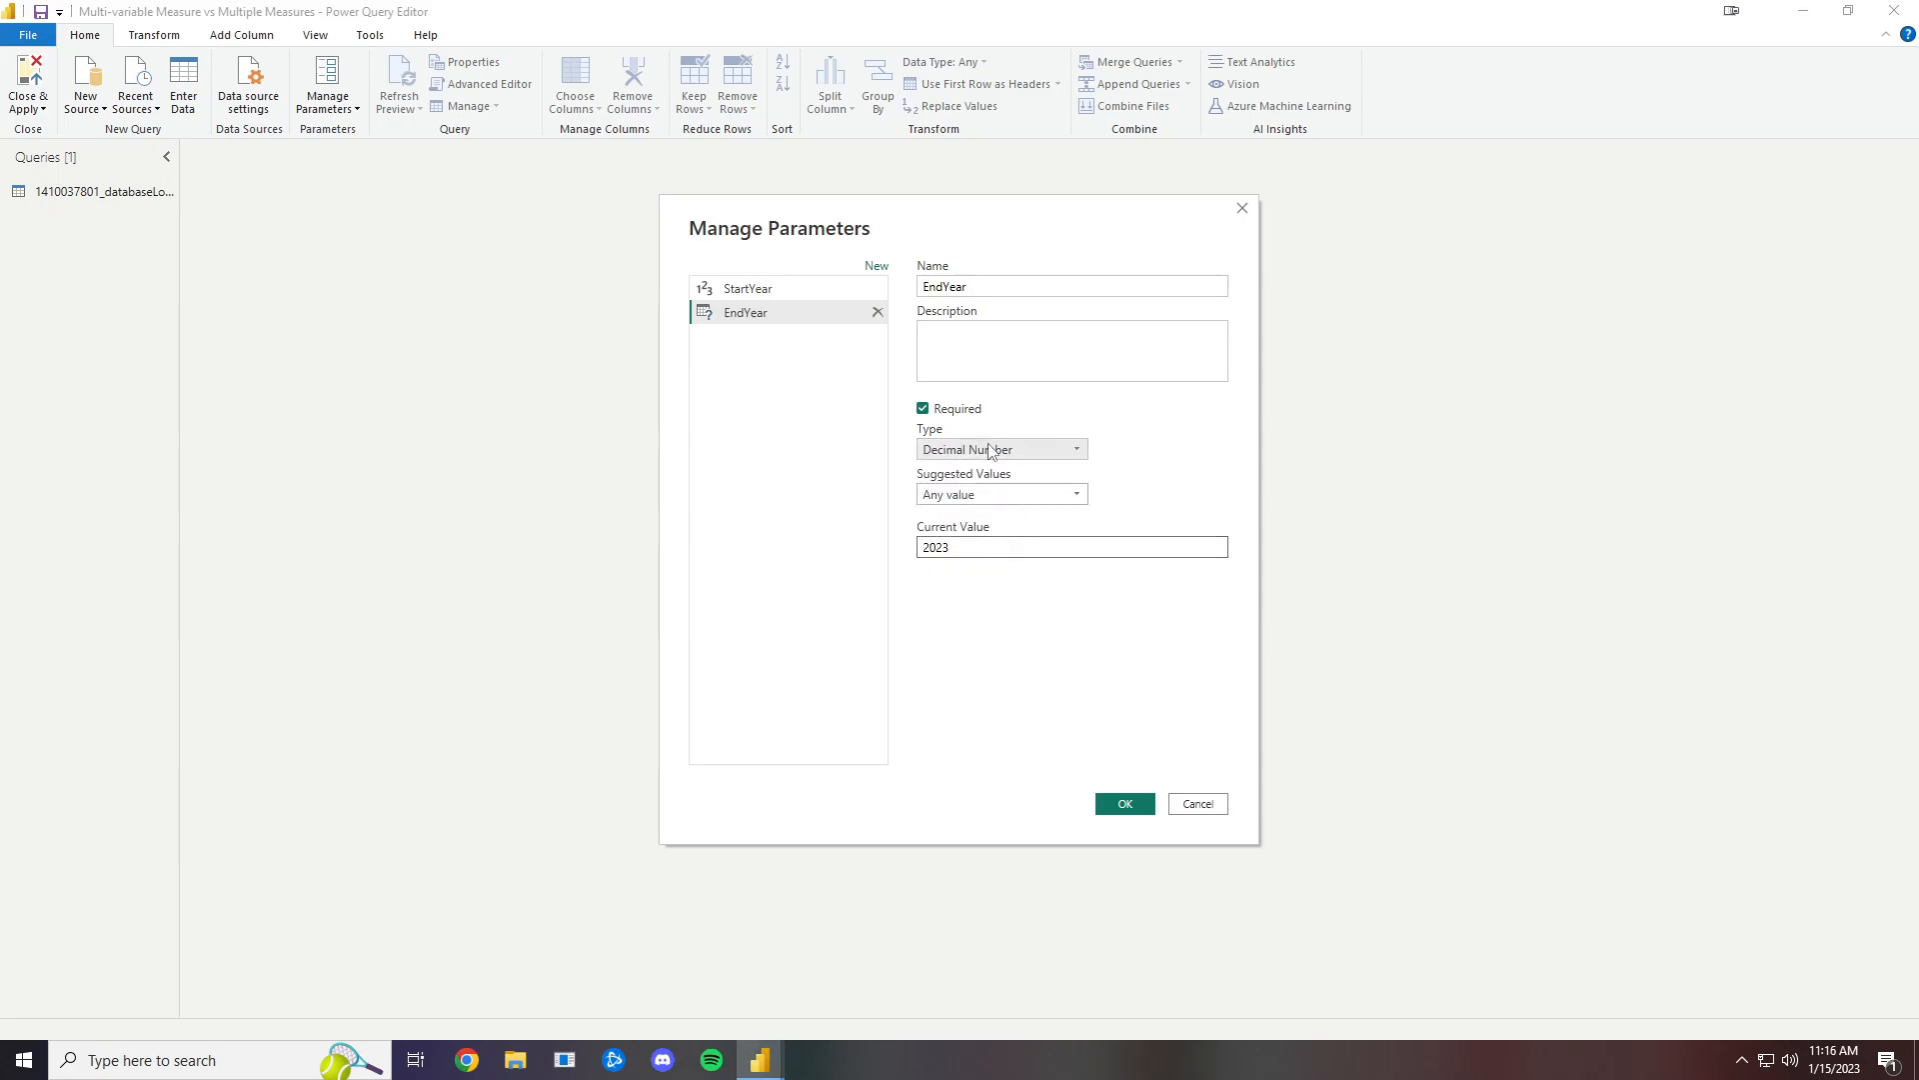
click(1119, 803)
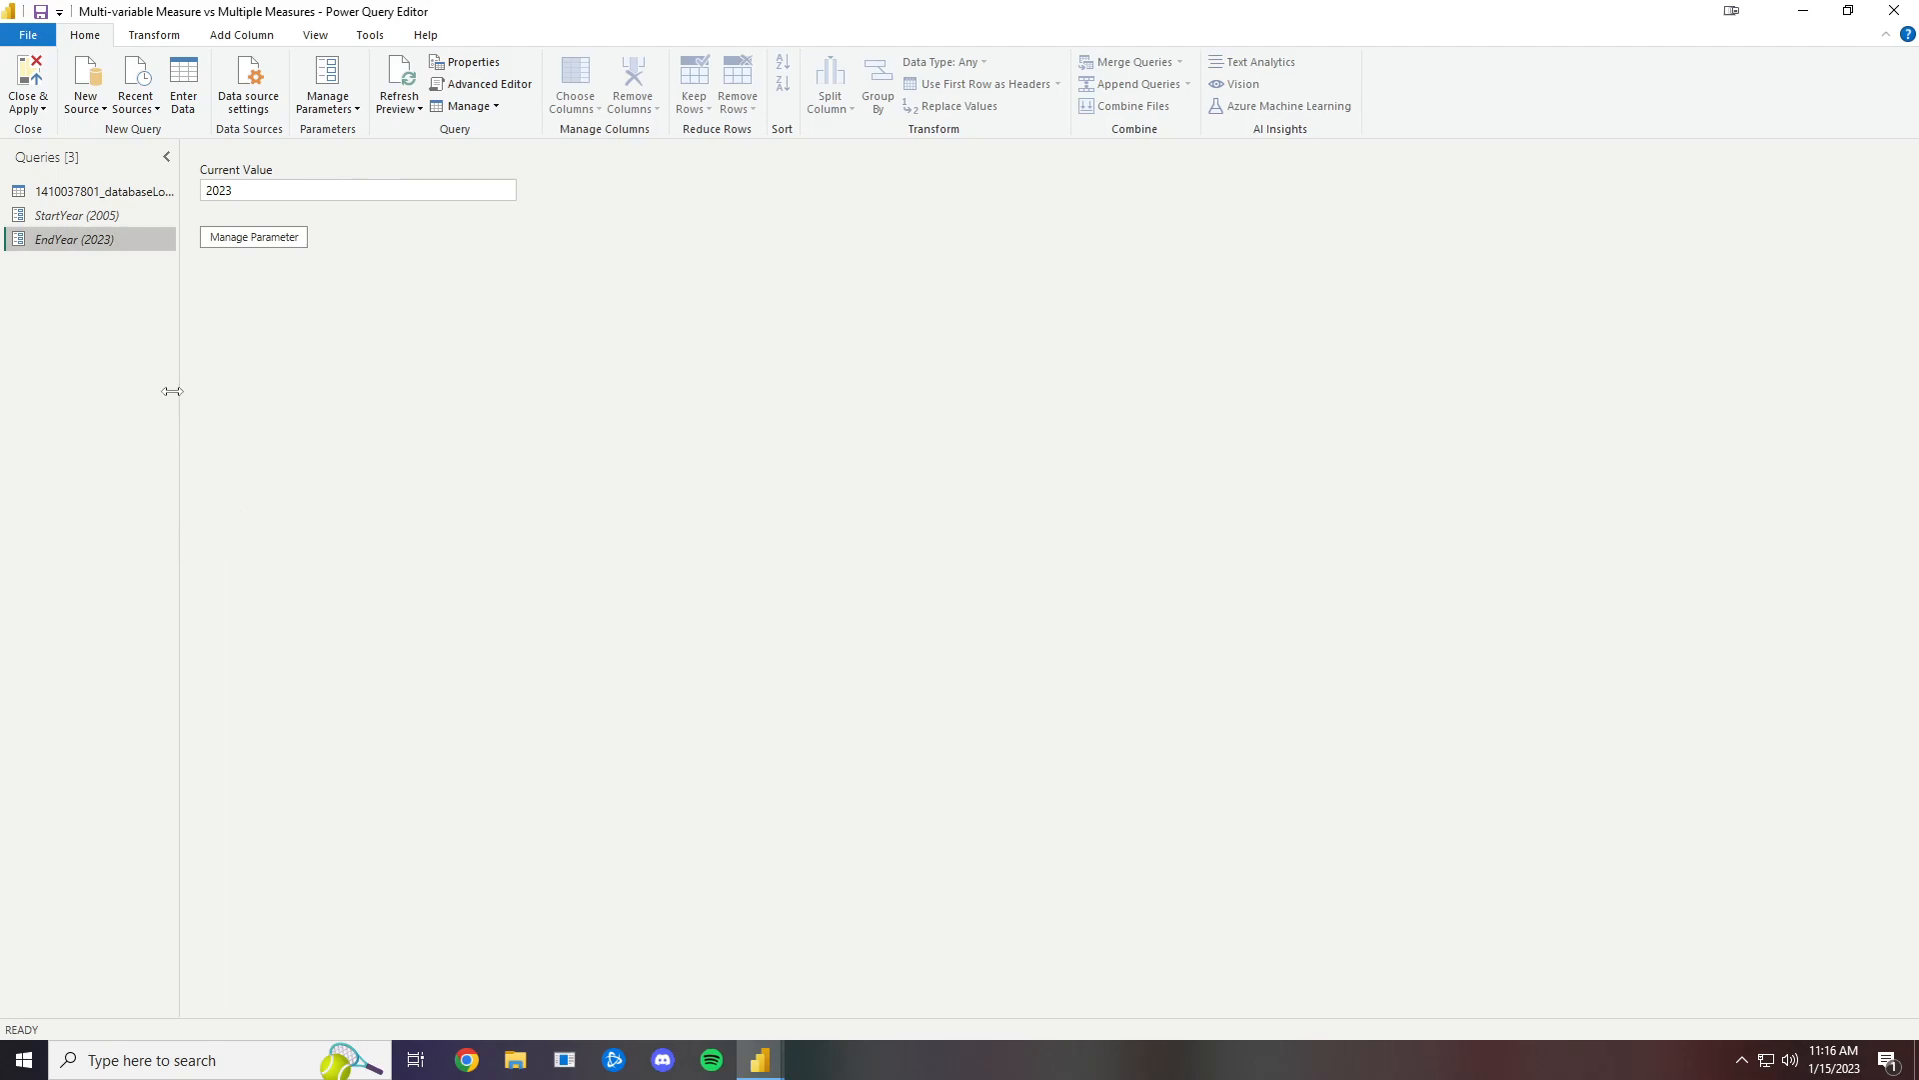
Create a blank query and insert four custom steps after its Source step
click(85, 102)
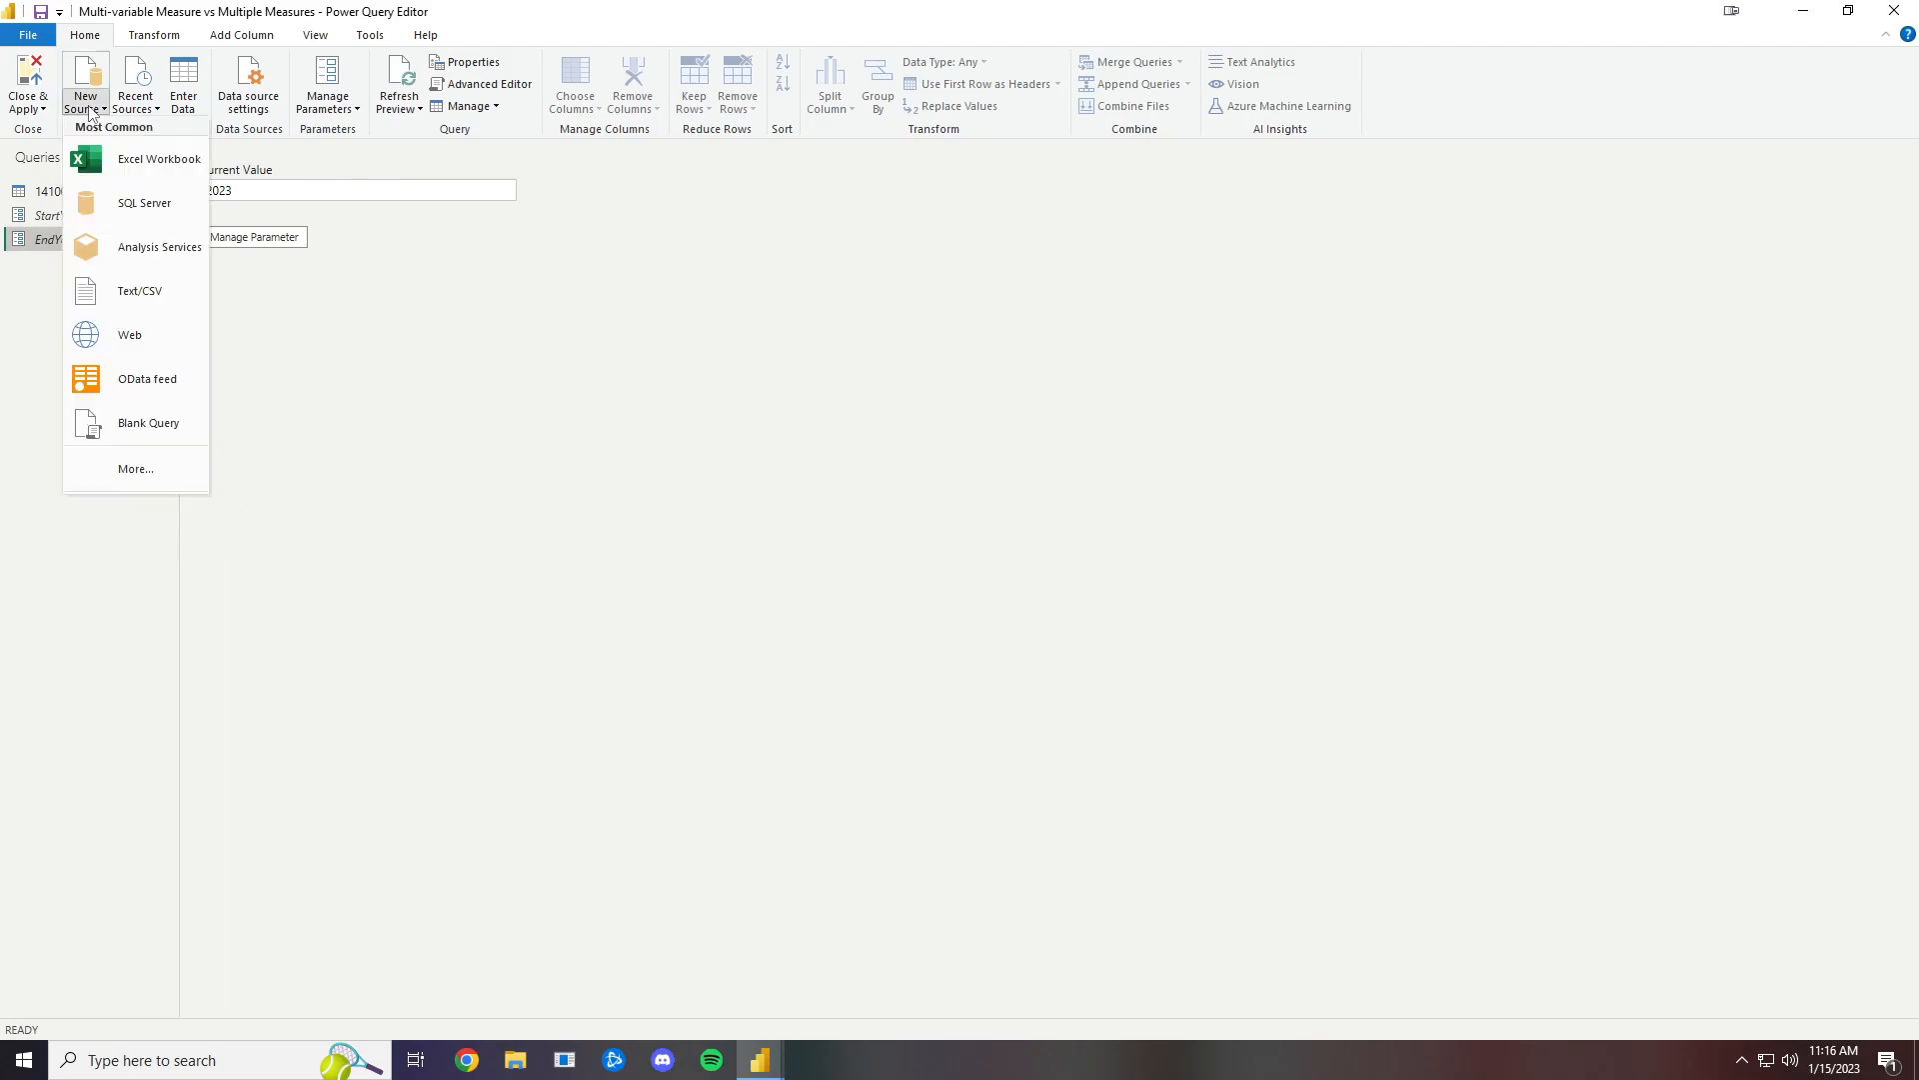
click(148, 423)
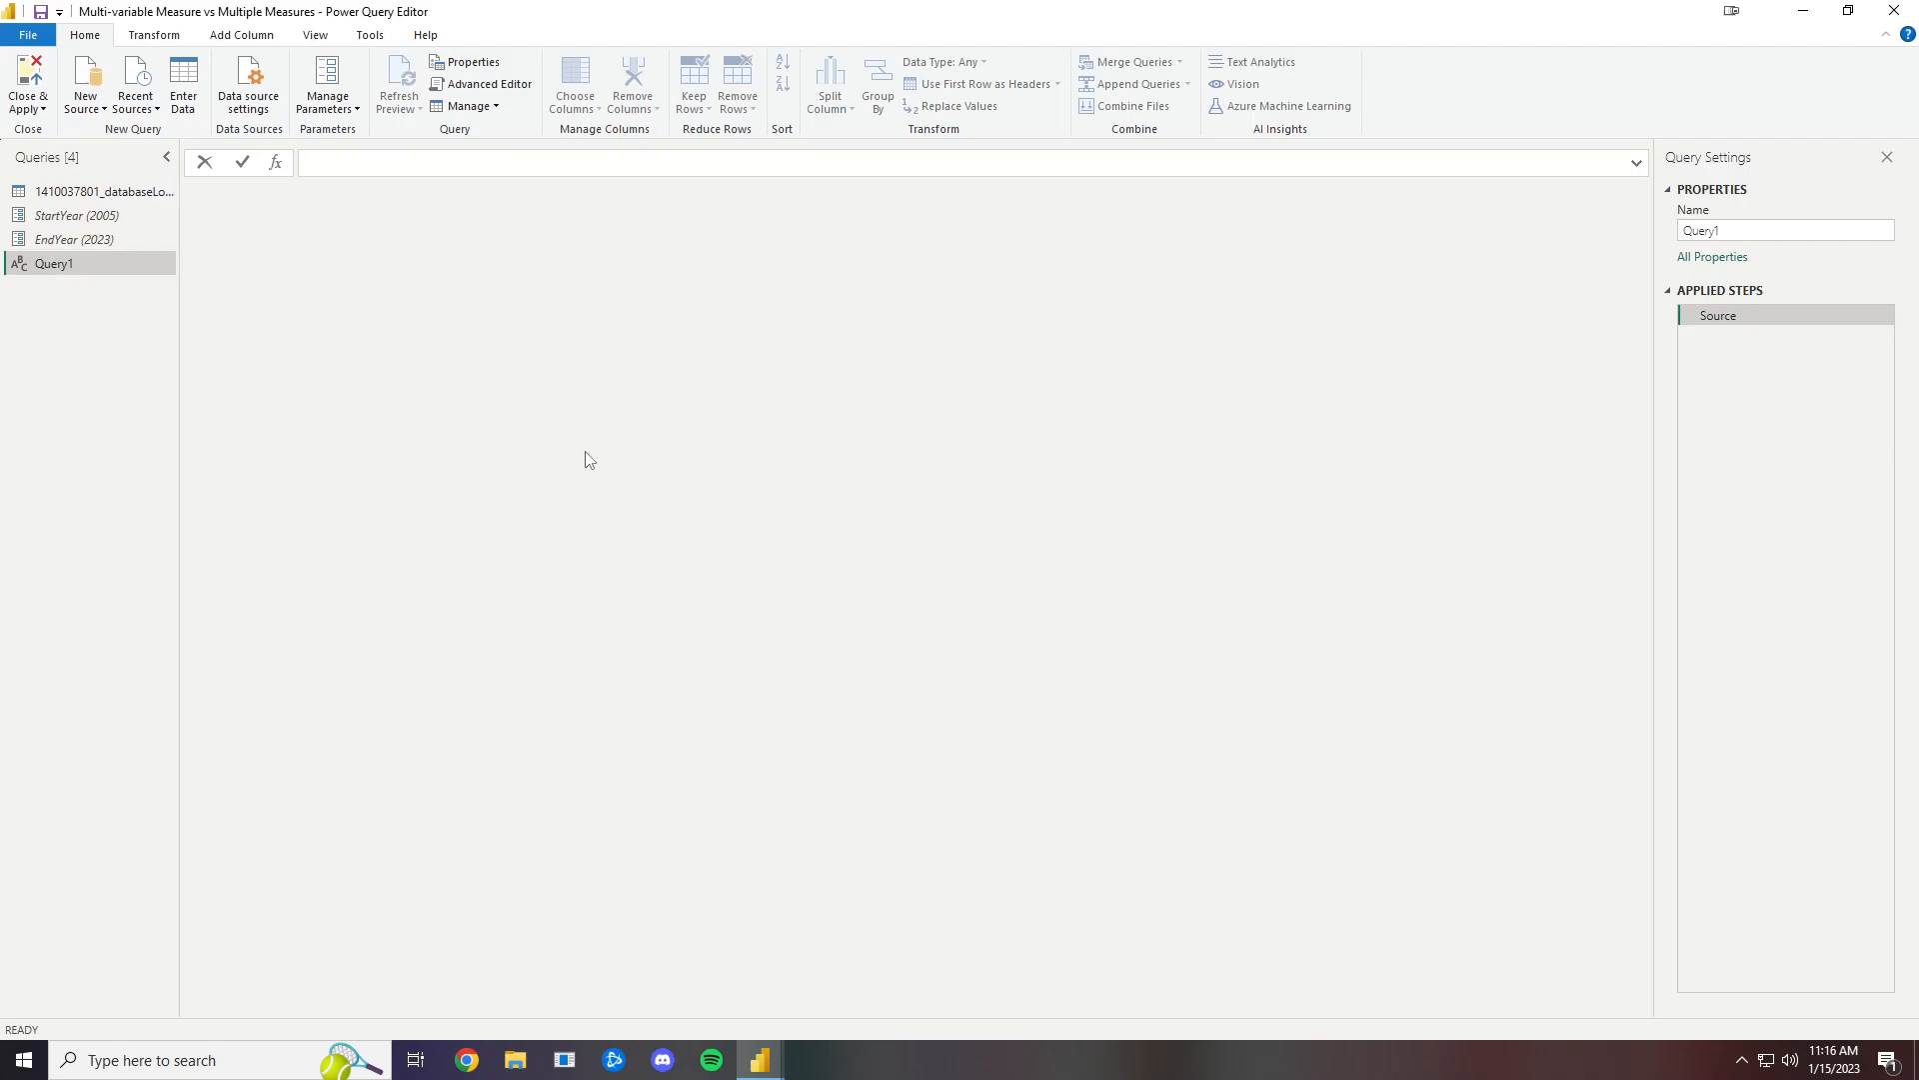
right_click(1731, 321)
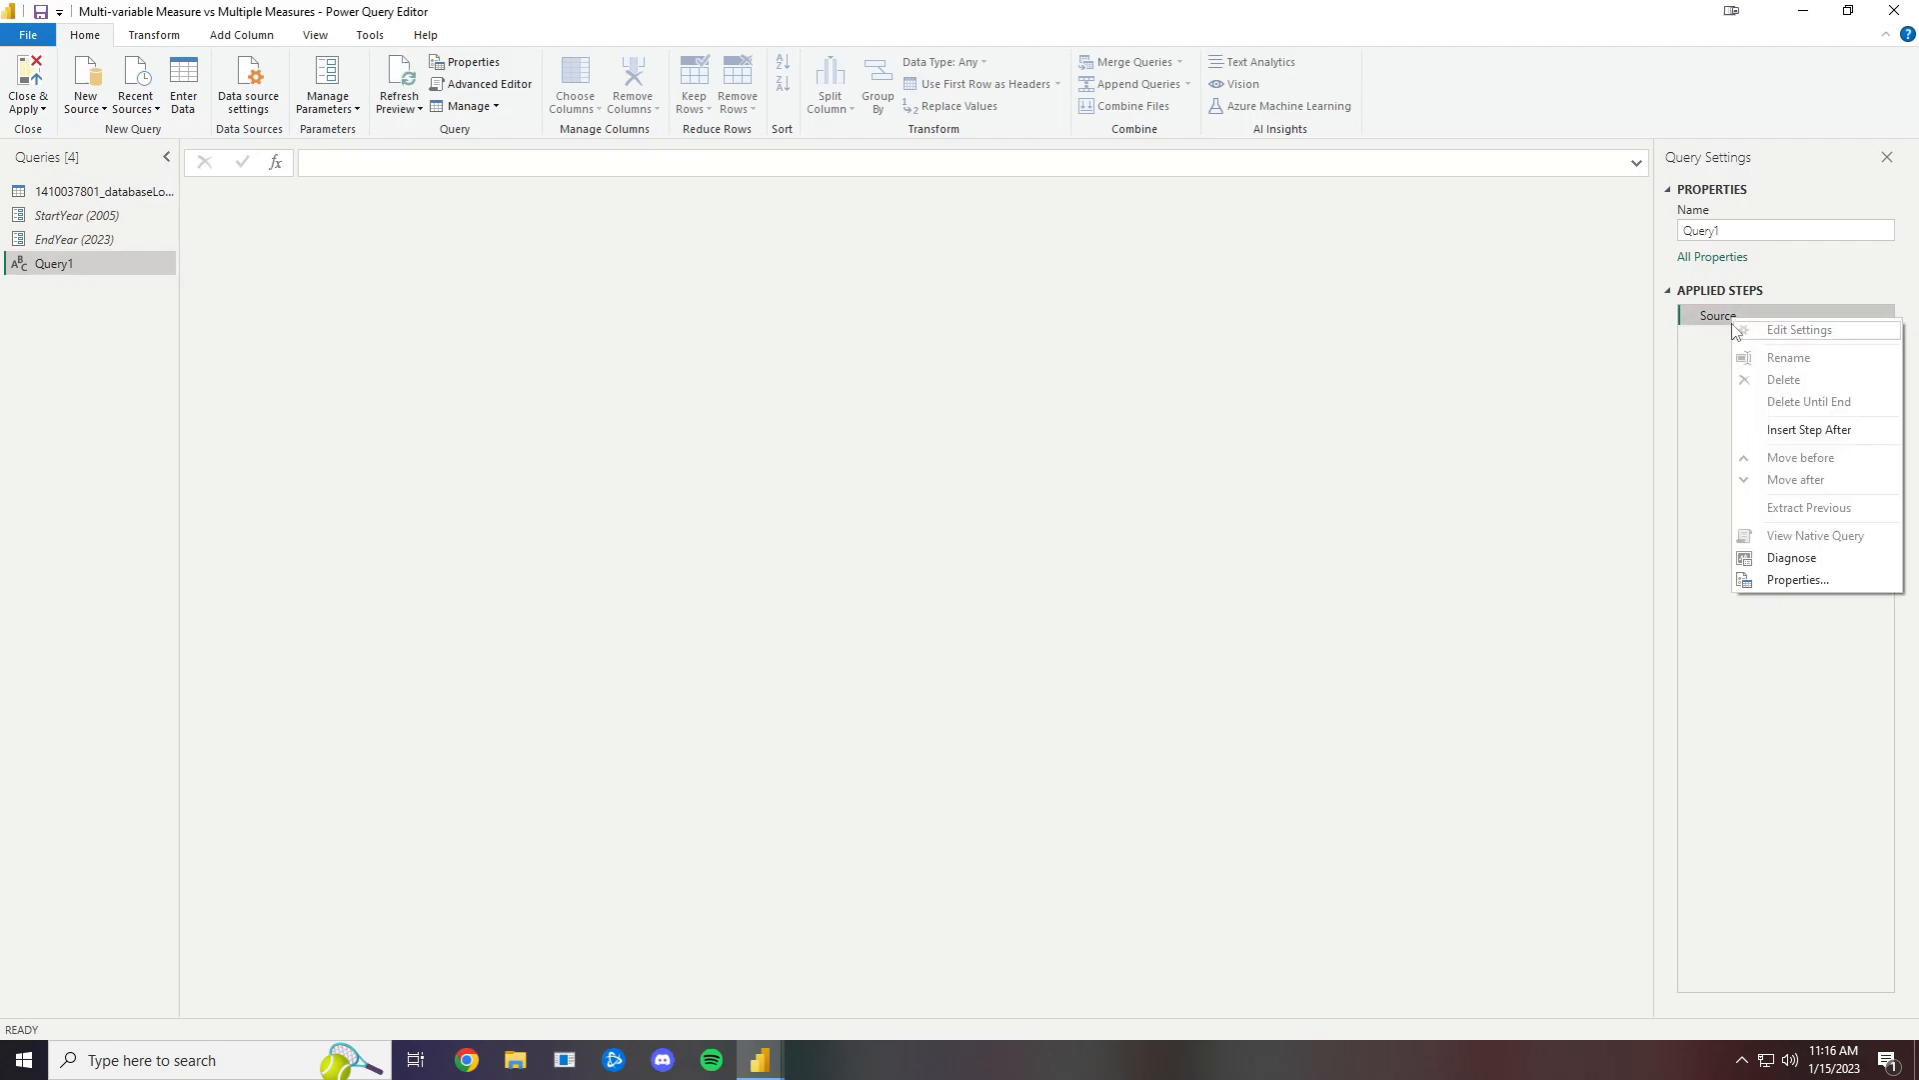
click(1811, 429)
right_click(1736, 336)
click(1779, 446)
right_click(1742, 357)
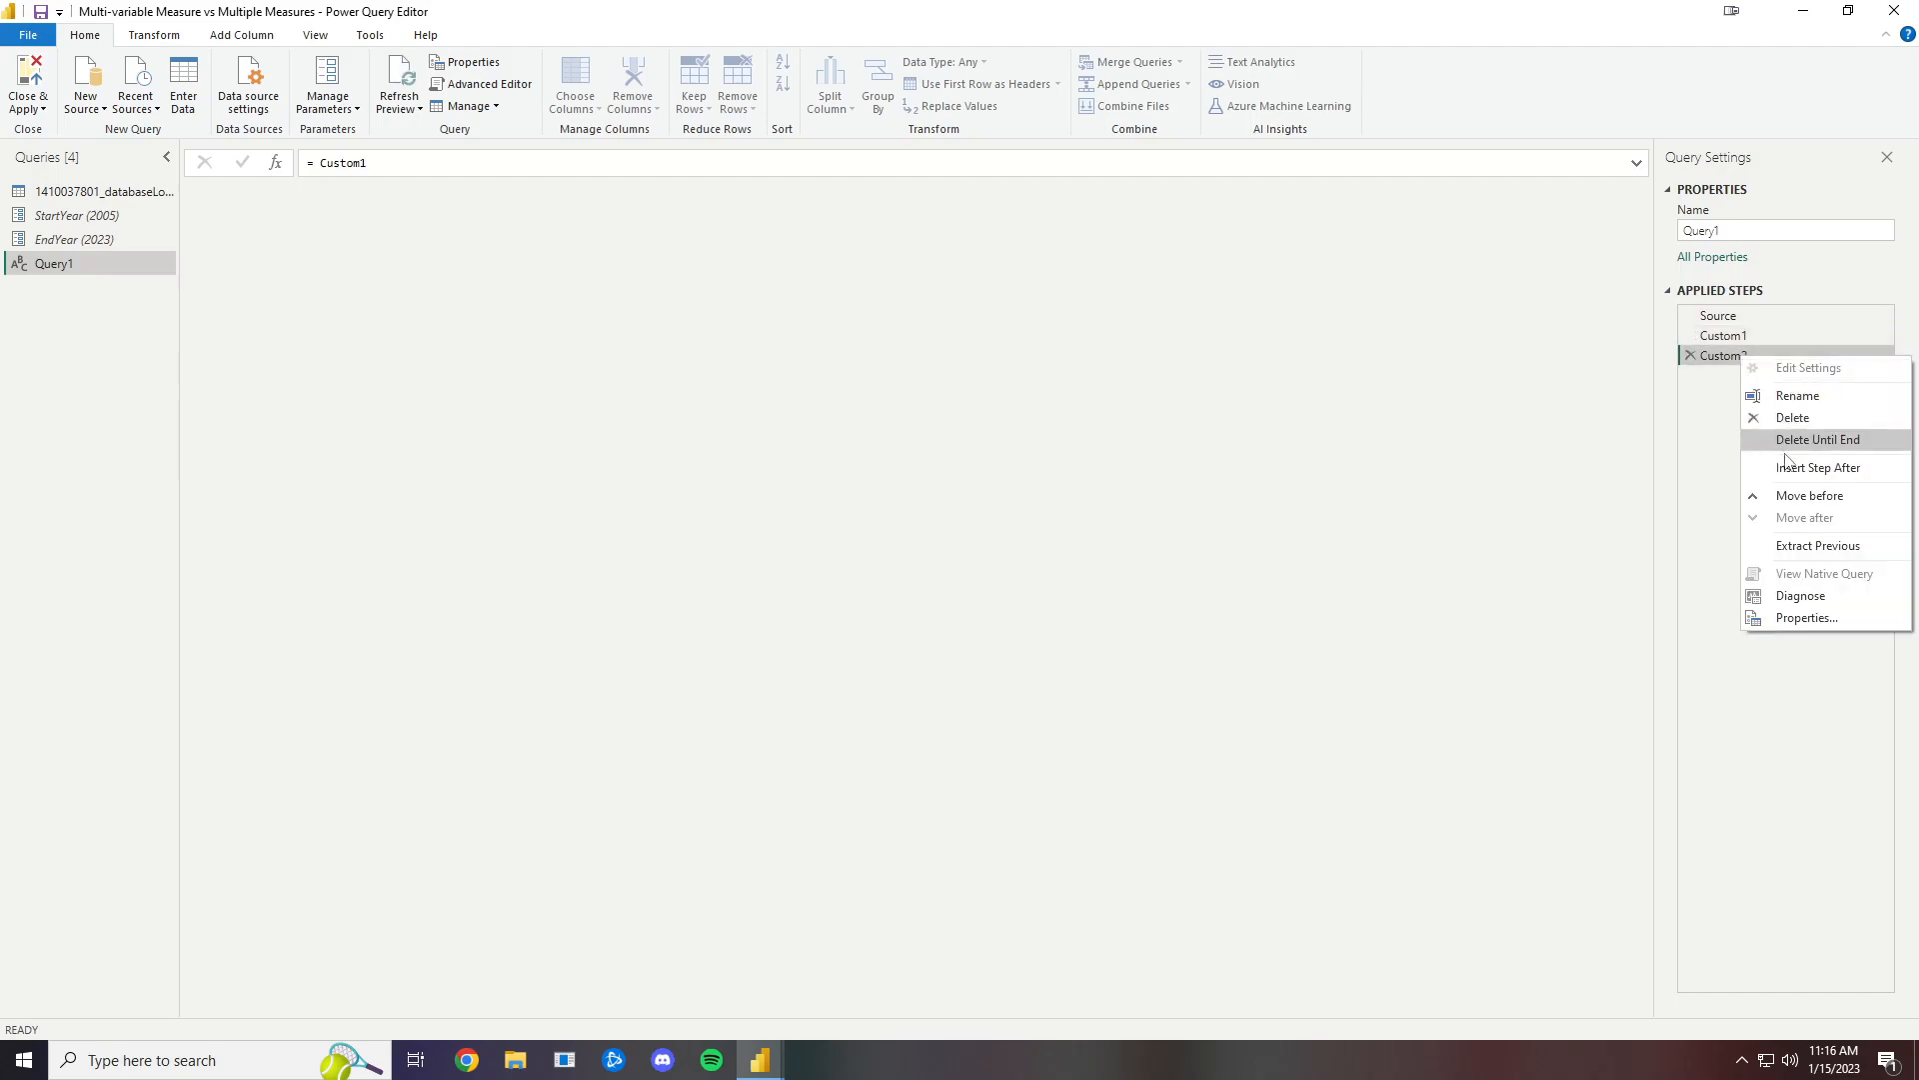
click(1787, 466)
right_click(1745, 377)
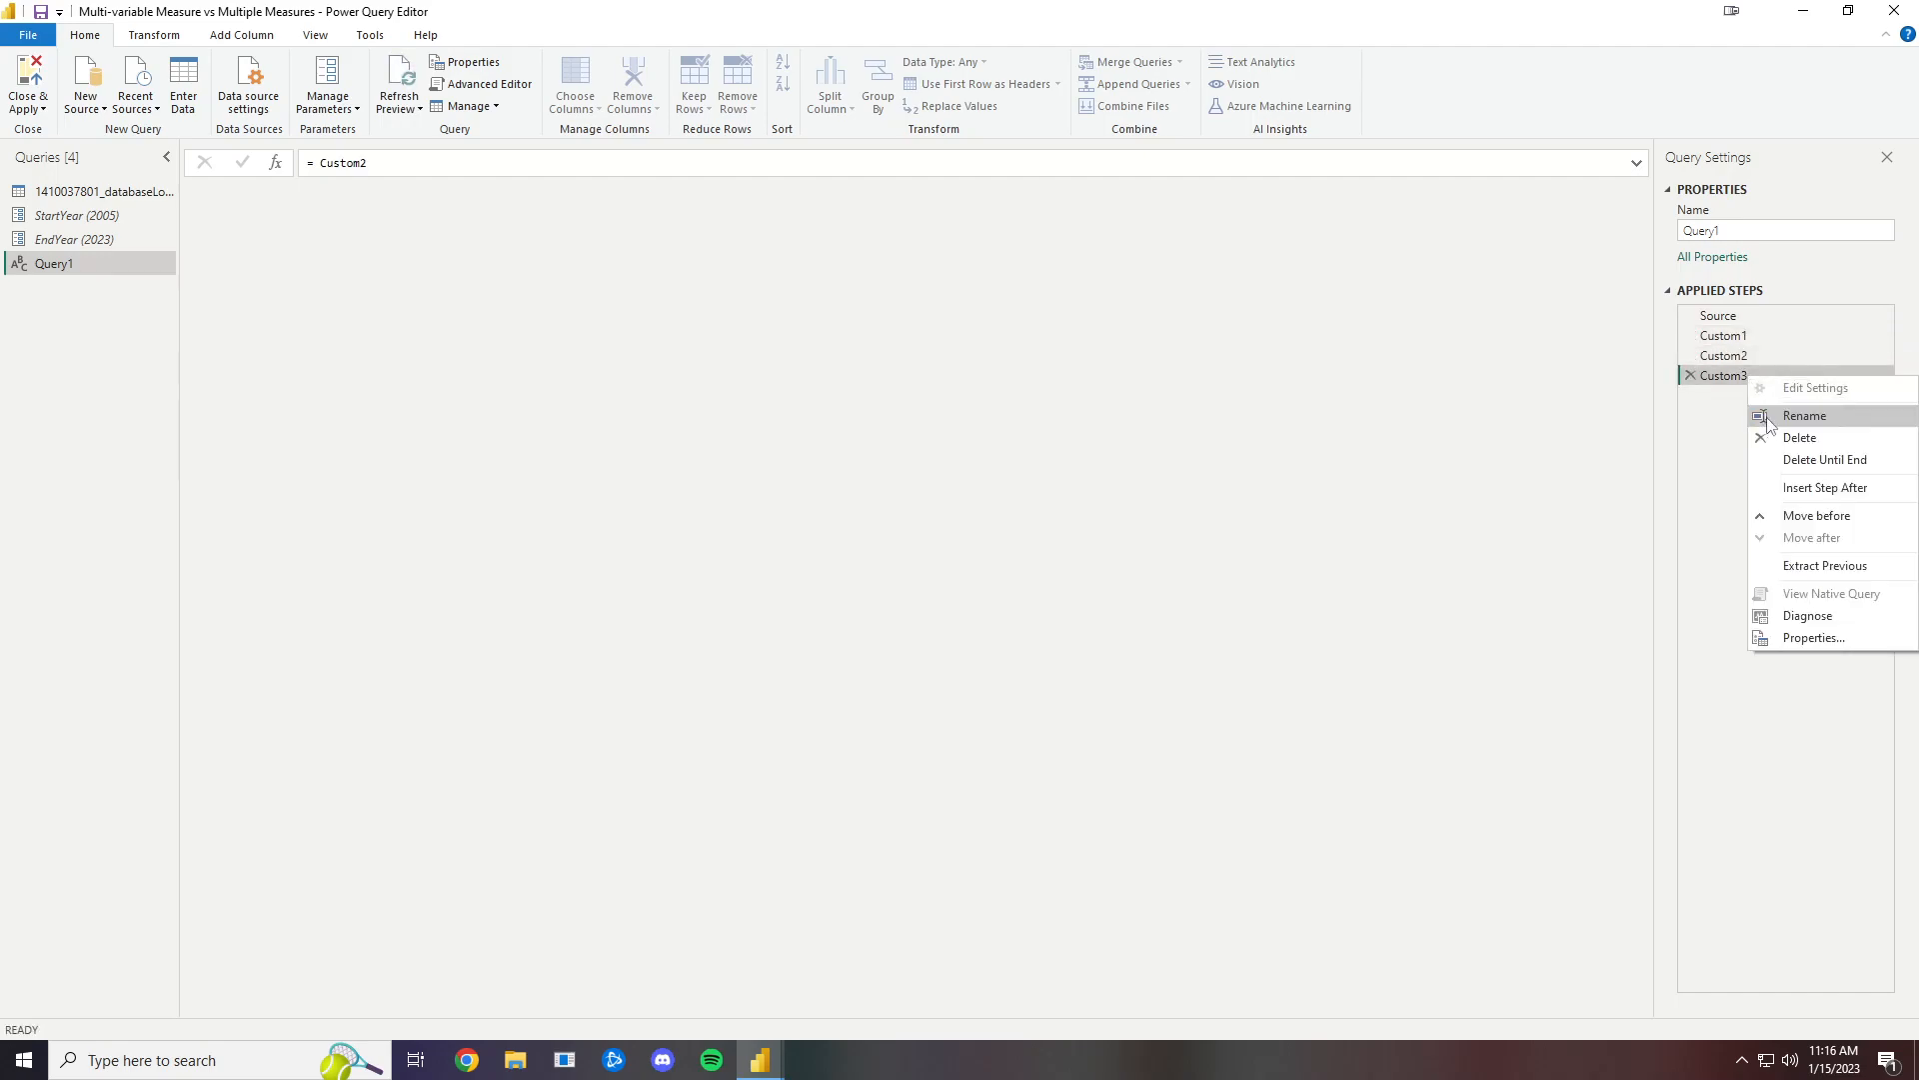
click(1796, 490)
Rename the Custom1 step to StartDate and set its formula to #date(StartYear,1,1)
right_click(1747, 340)
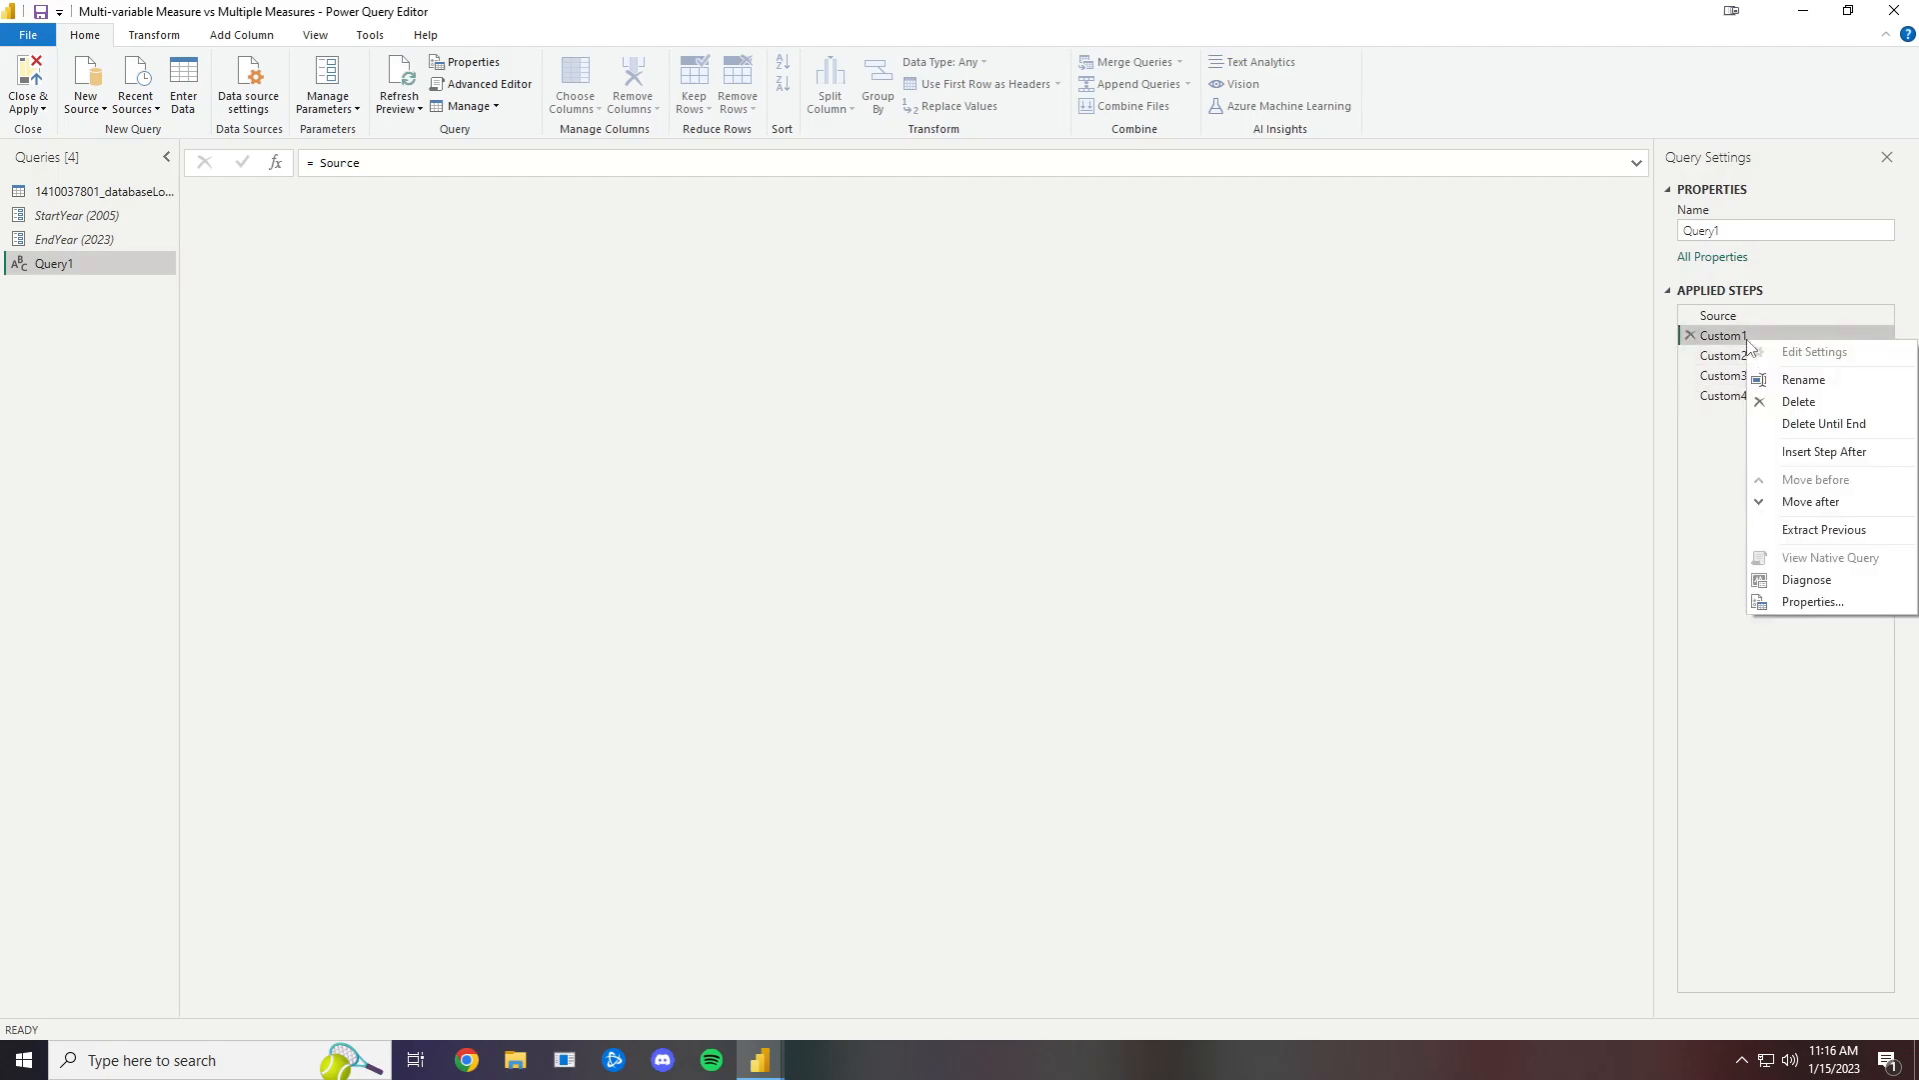
click(1775, 380)
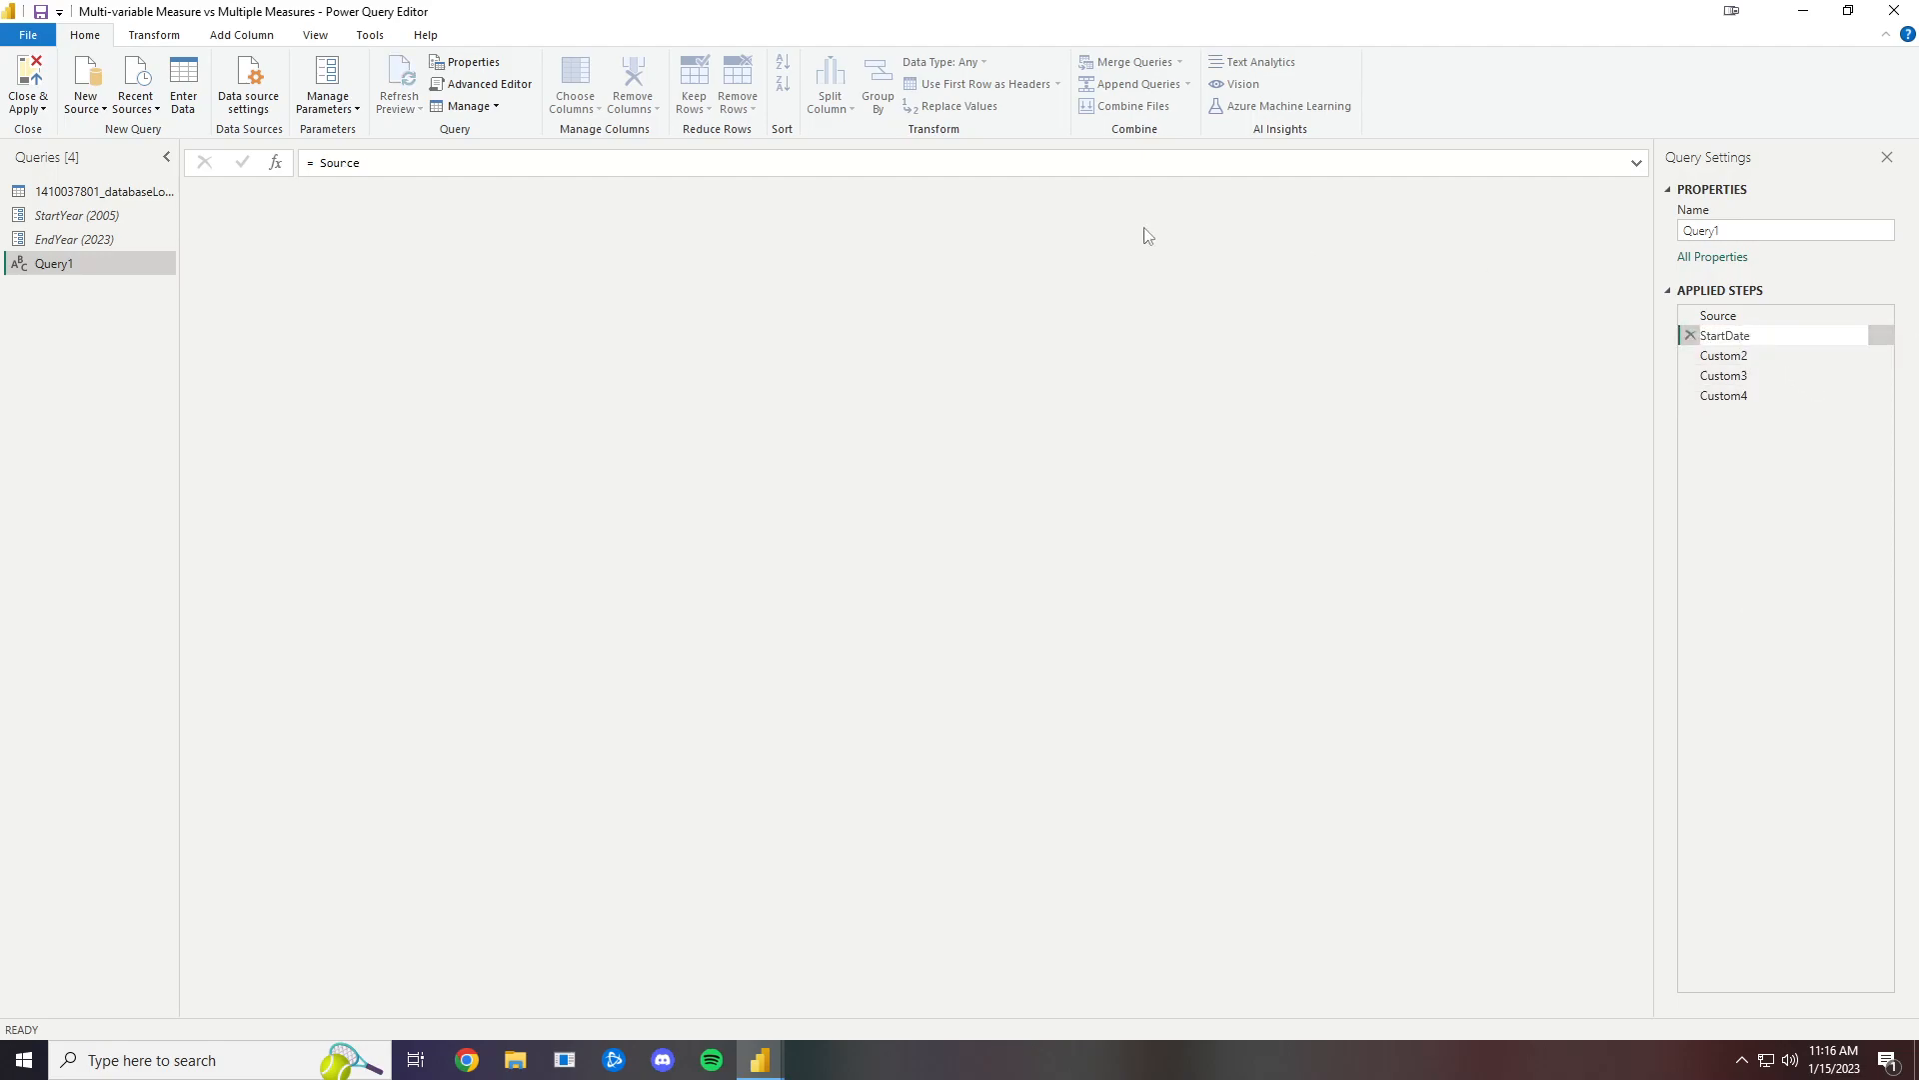
click(411, 163)
key(BackSpace)
key(BackSpace)
key(BackSpace)
key(BackSpace)
key(BackSpace)
key(BackSpace)
text(#)
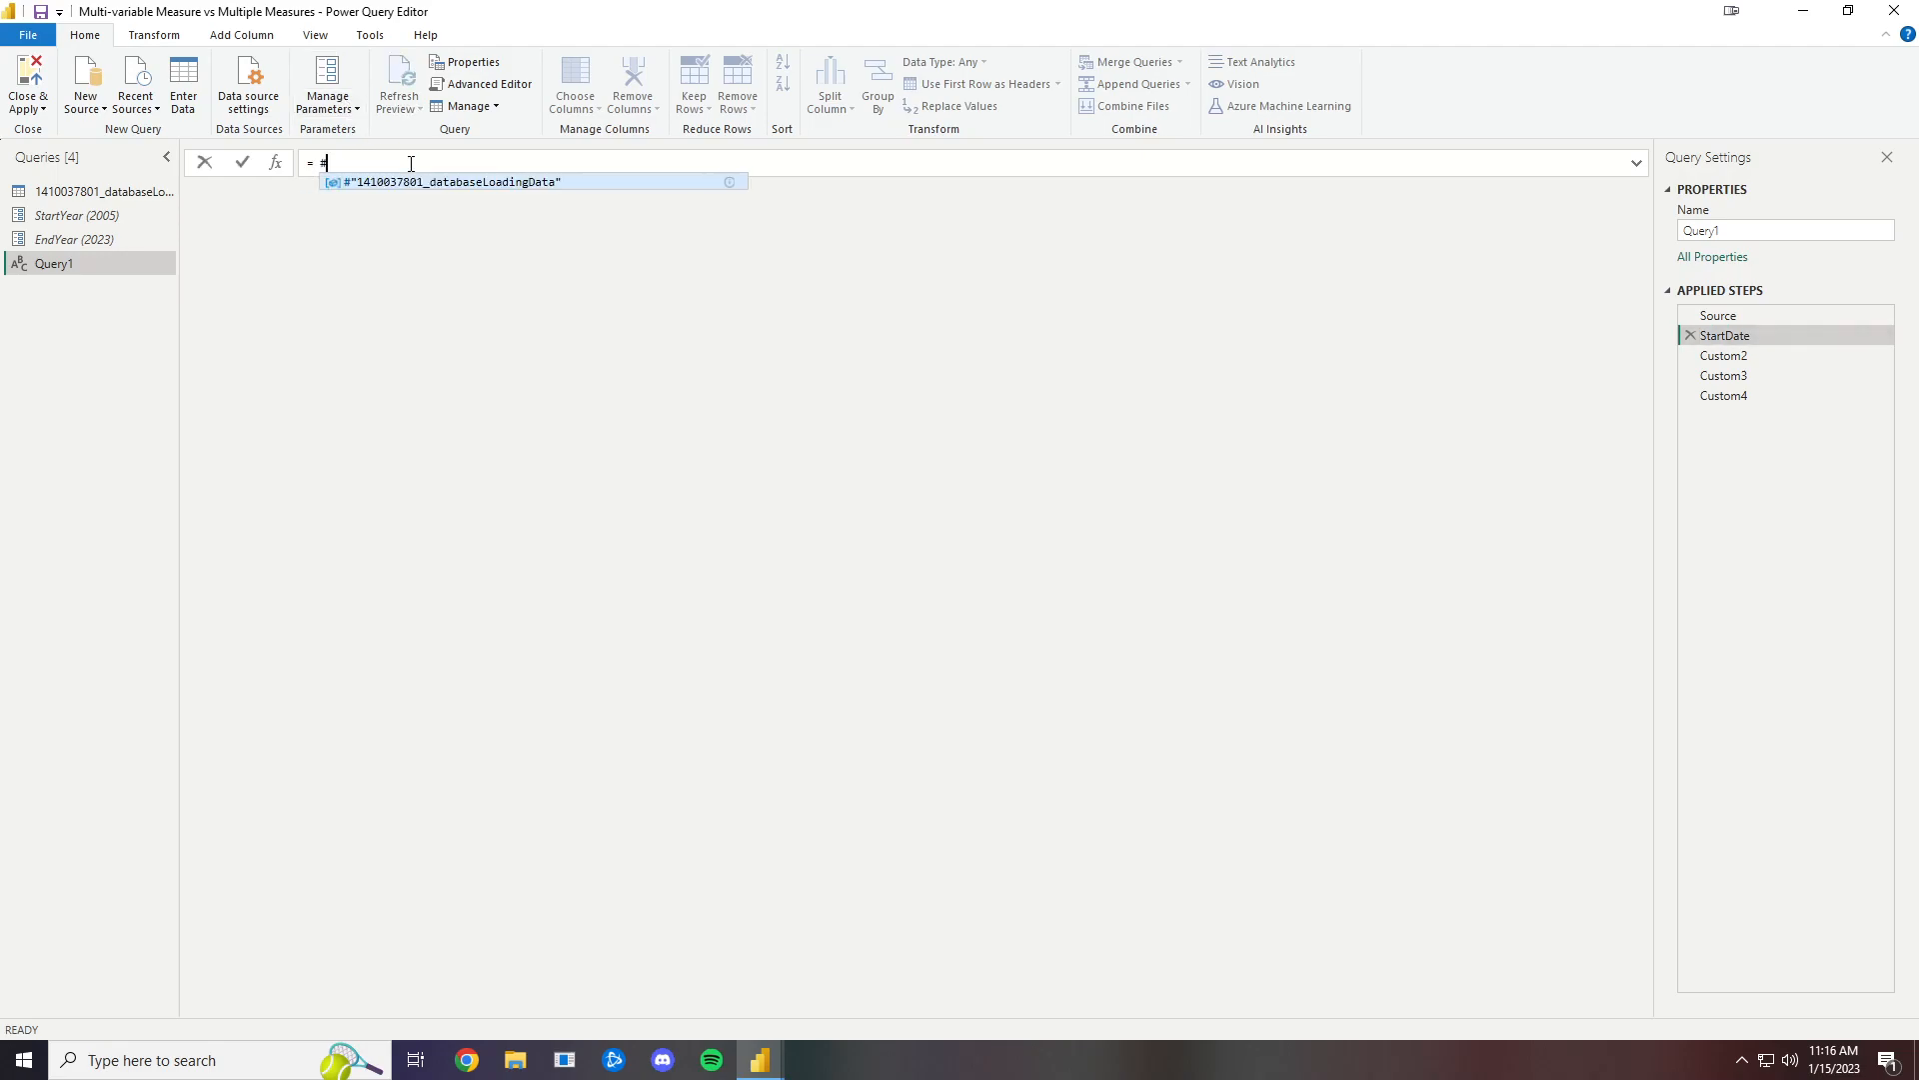
text(date(StartYear,1,1,)
key(BackSpace)
key(Return)
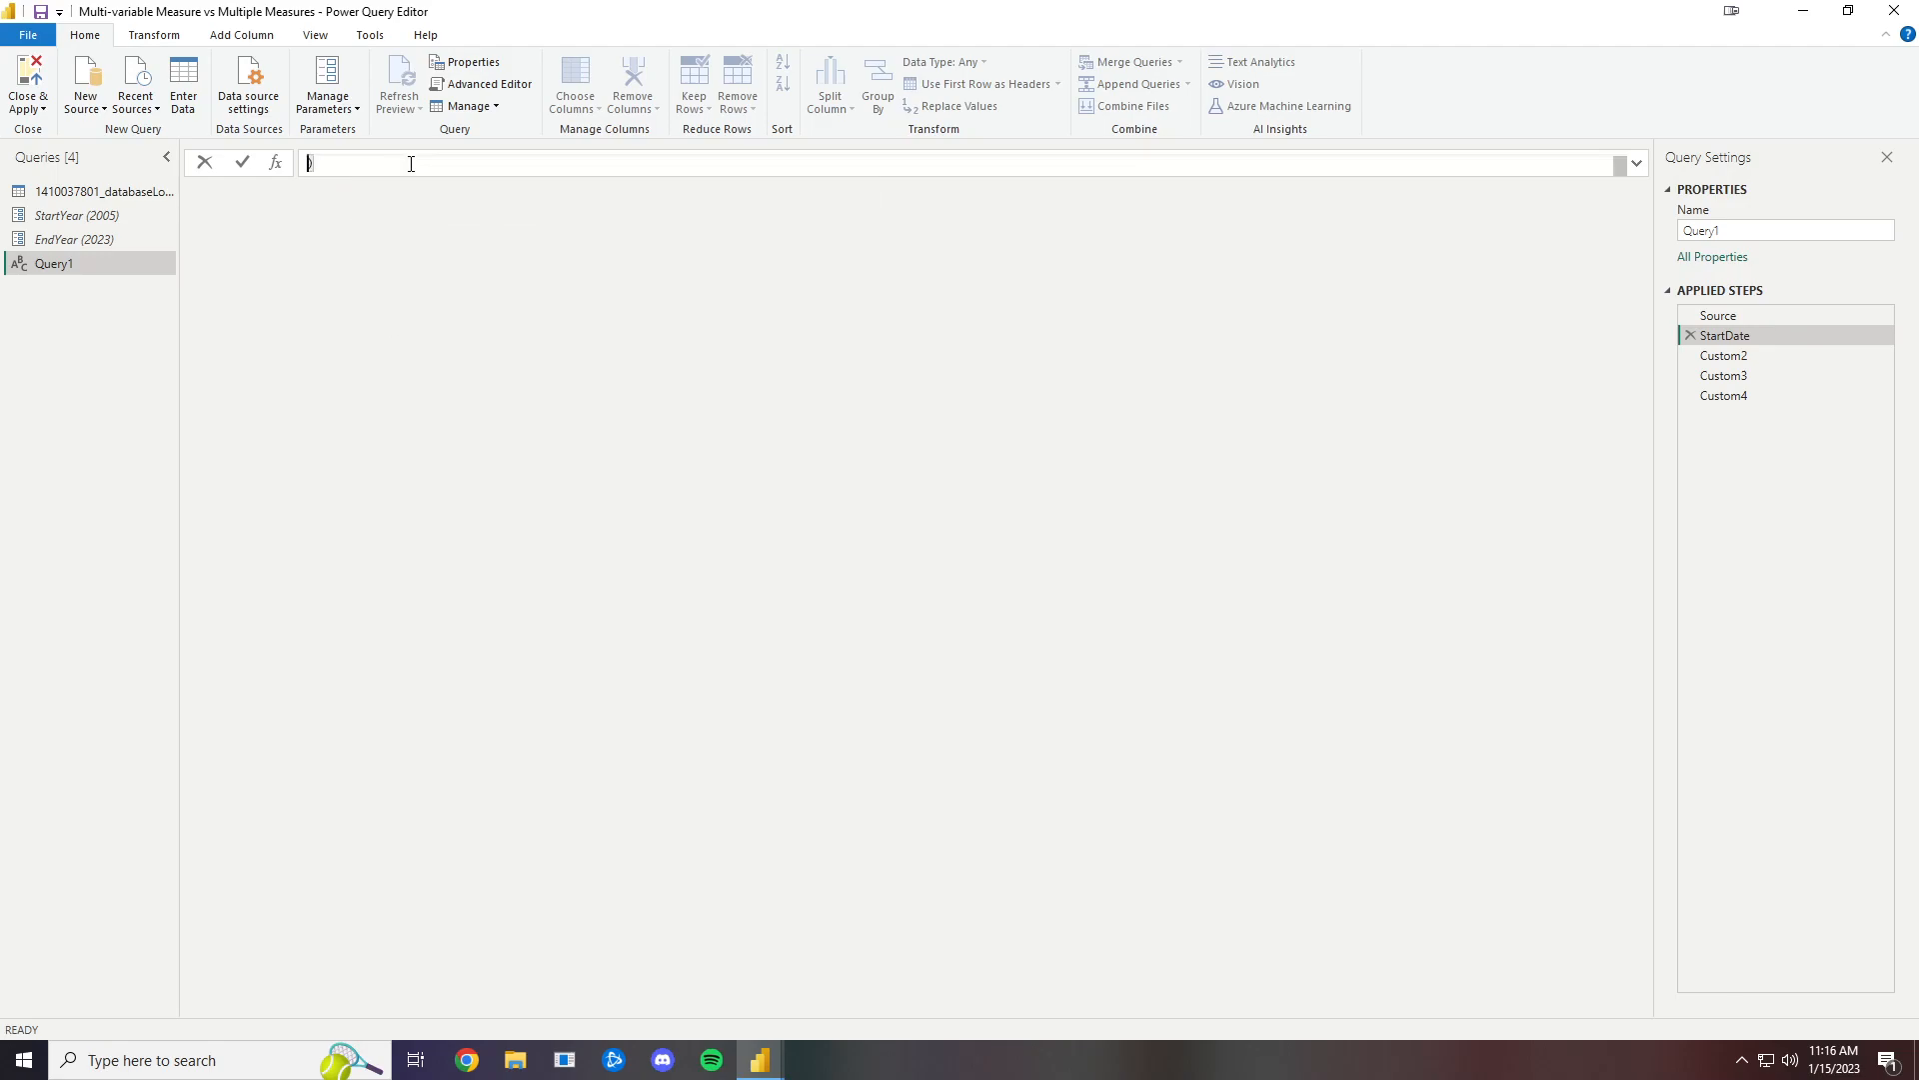
Rename the Custom2 step to EndDate
click(1739, 356)
right_click(1756, 356)
click(1771, 388)
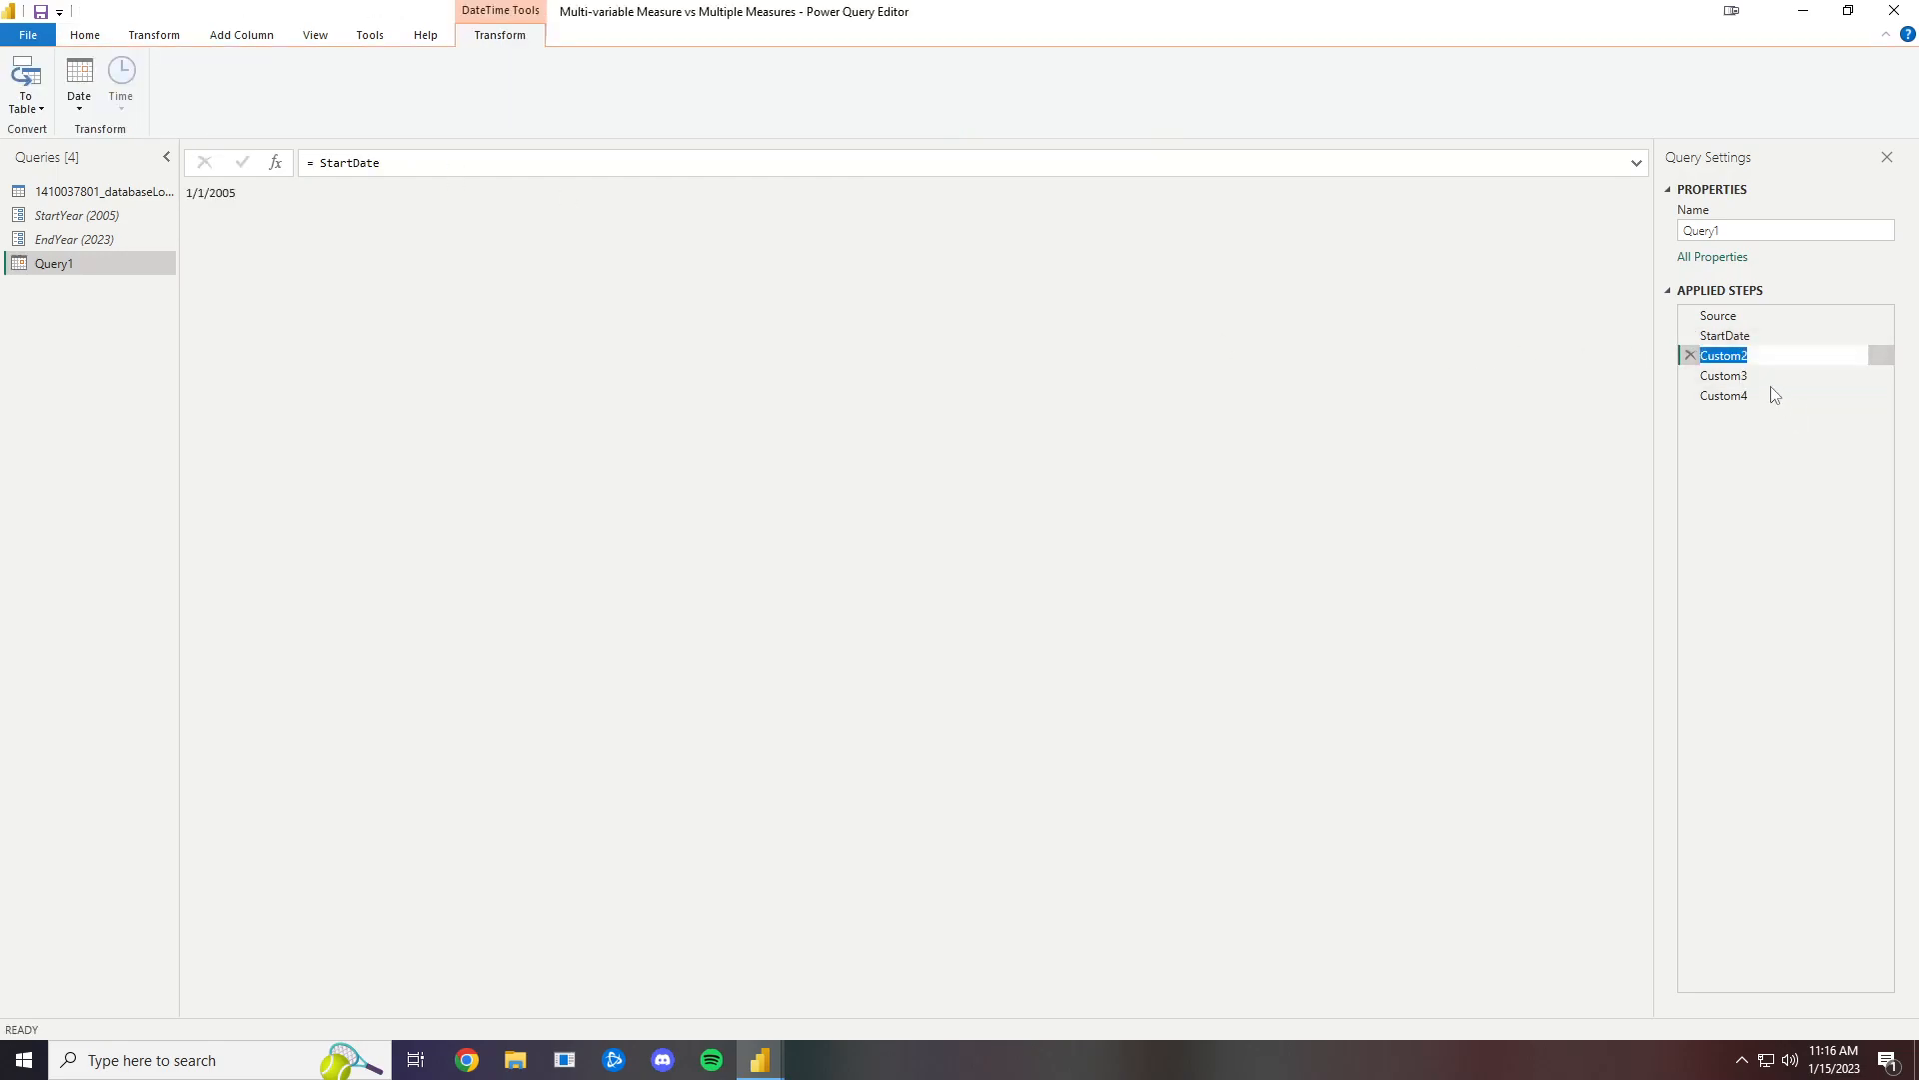
text(EndDate)
key(Return)
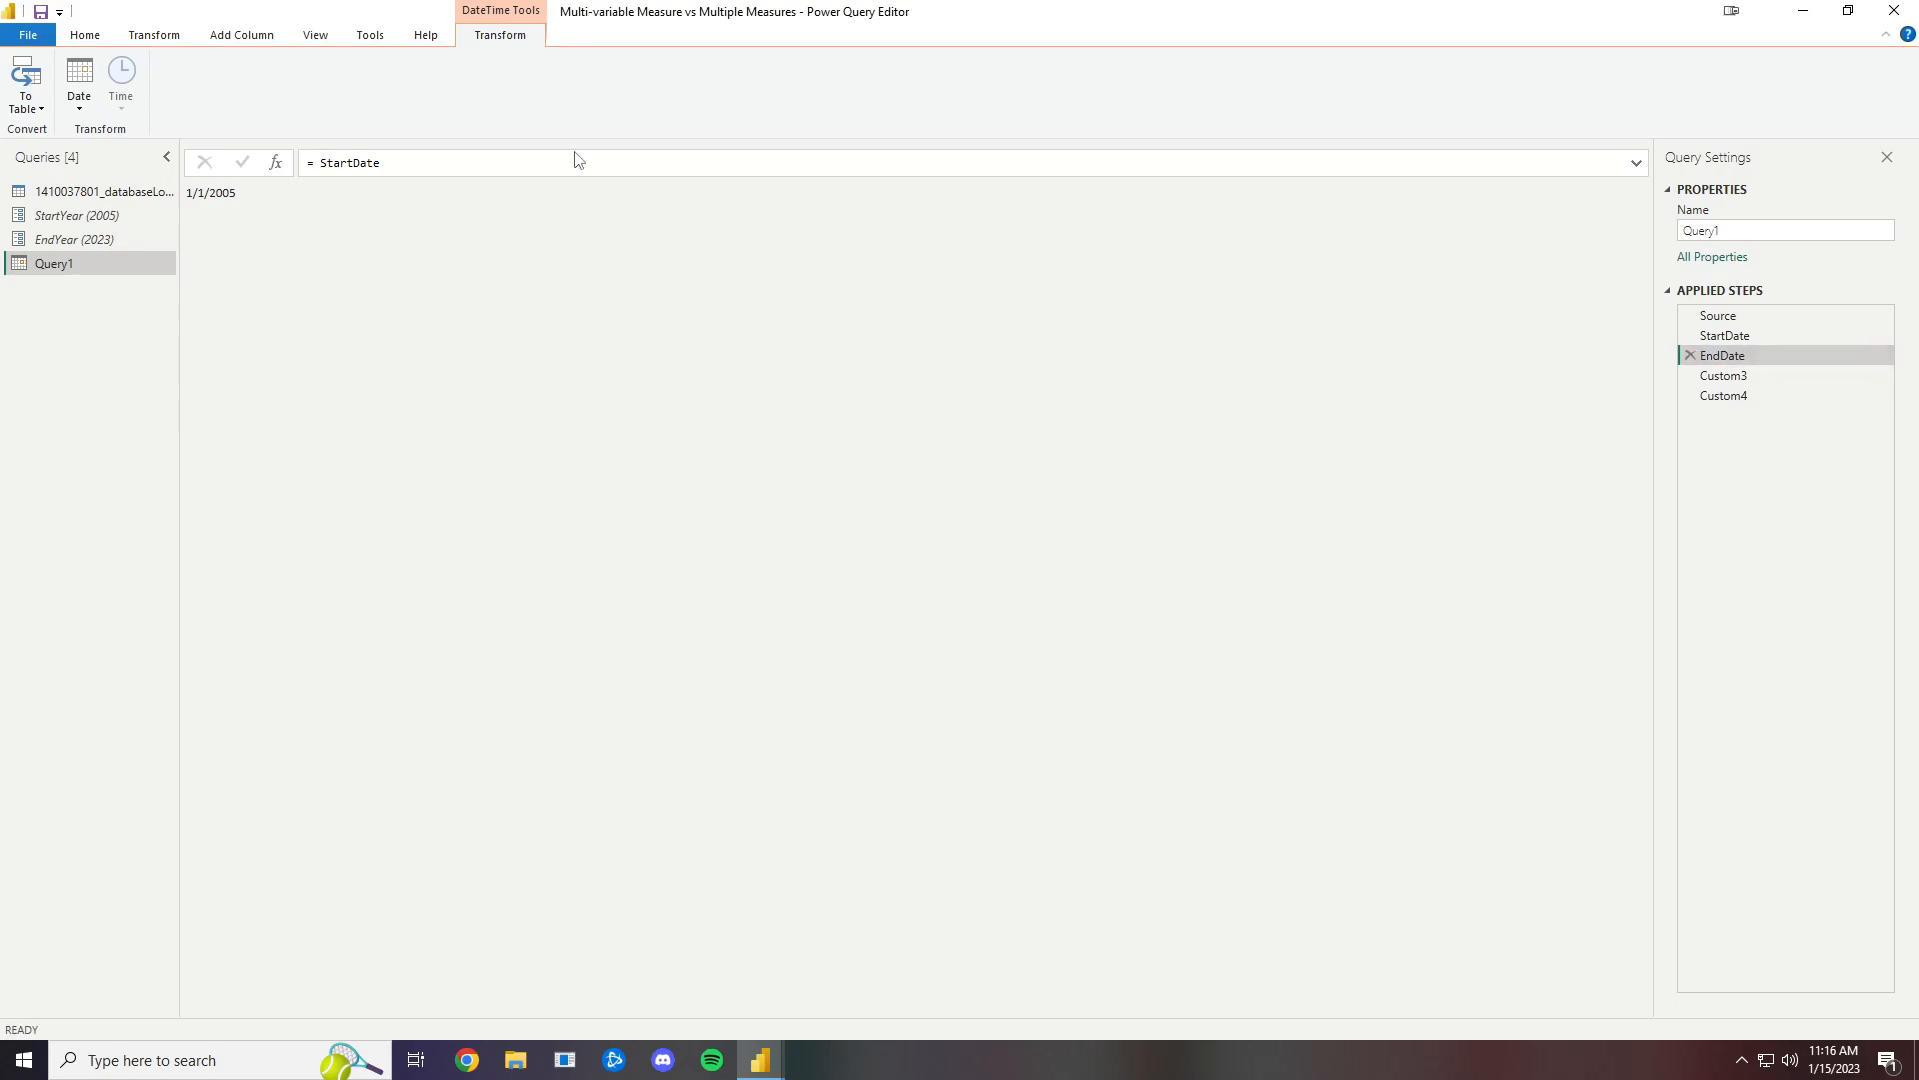
Set the EndDate step's formula to #date(EndYear,12,31)
double_click(461, 166)
text(StartD)
key(BackSpace)
key(BackSpace)
key(BackSpace)
key(BackSpace)
key(BackSpace)
key(BackSpace)
text(#date(EndYear,12,31)
key(Return)
Rename the Custom3 step to NumberOfDays
click(1740, 378)
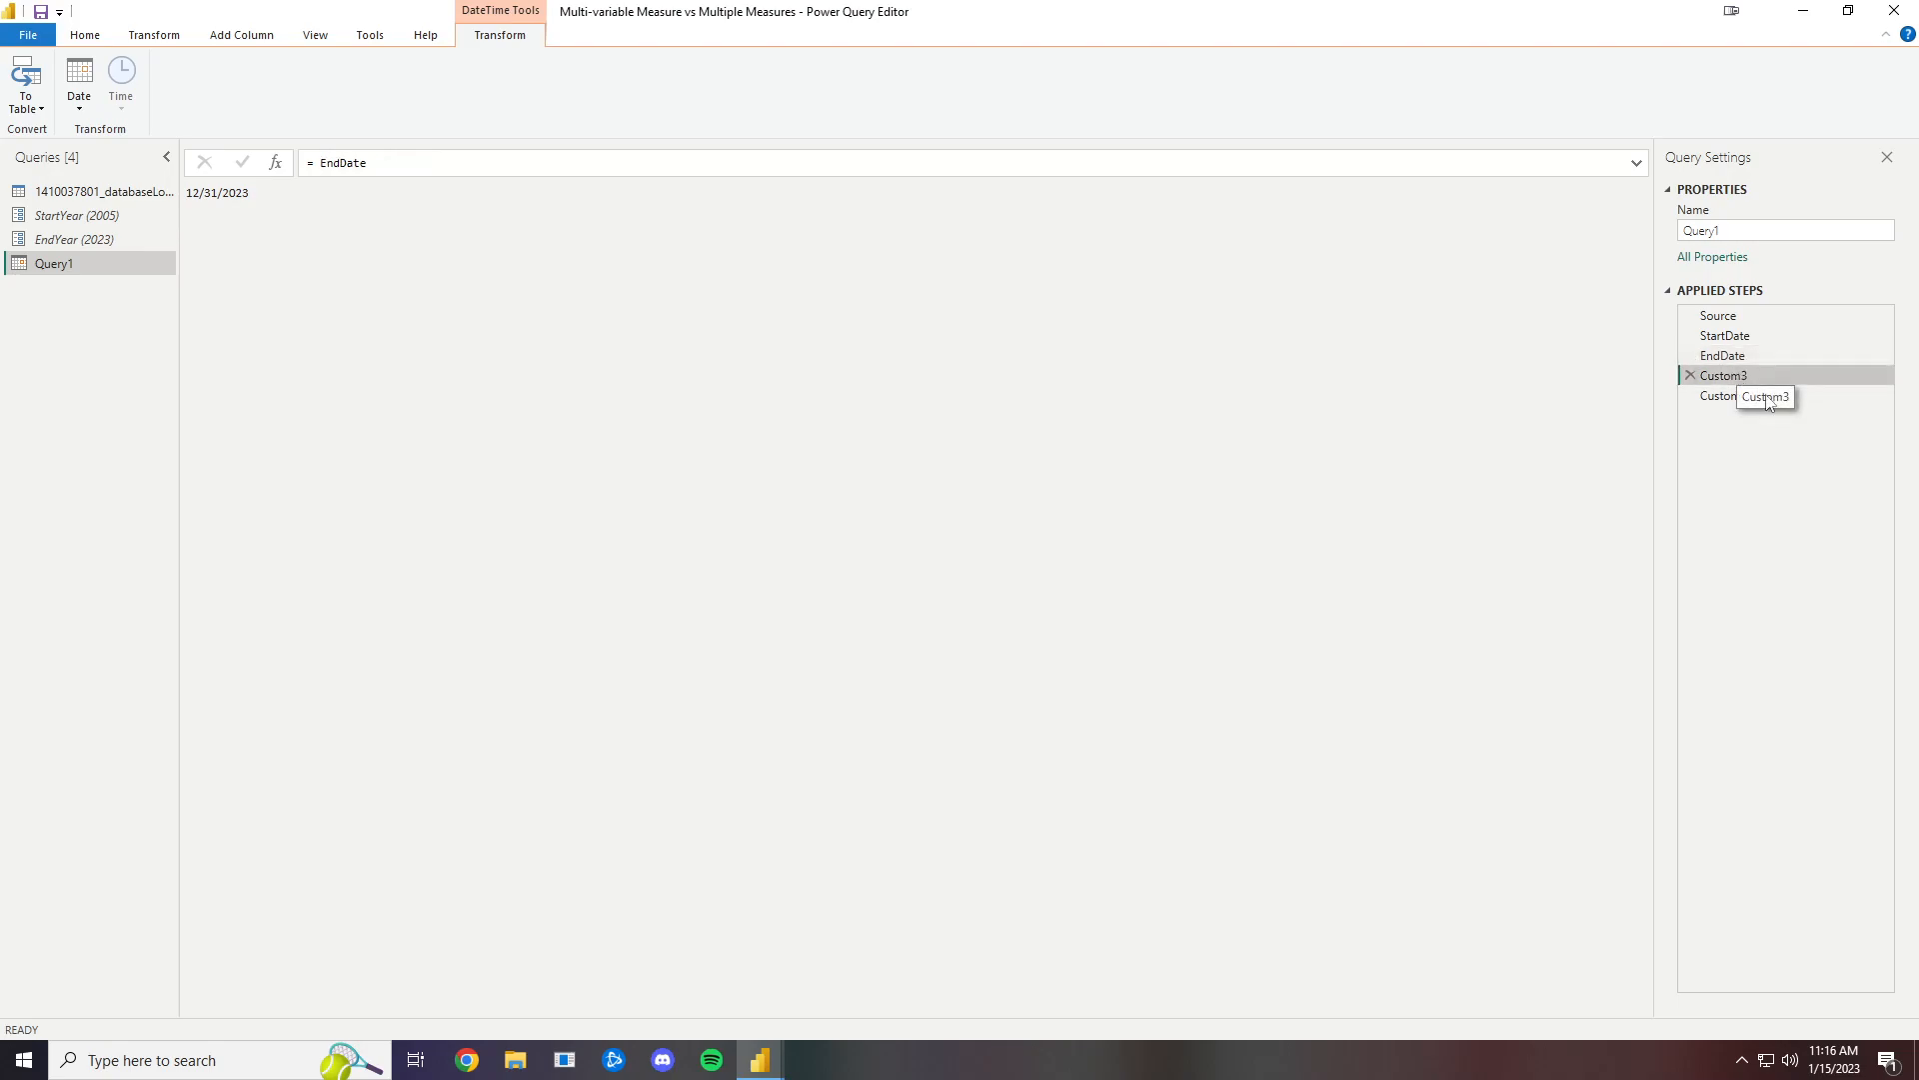
click(383, 165)
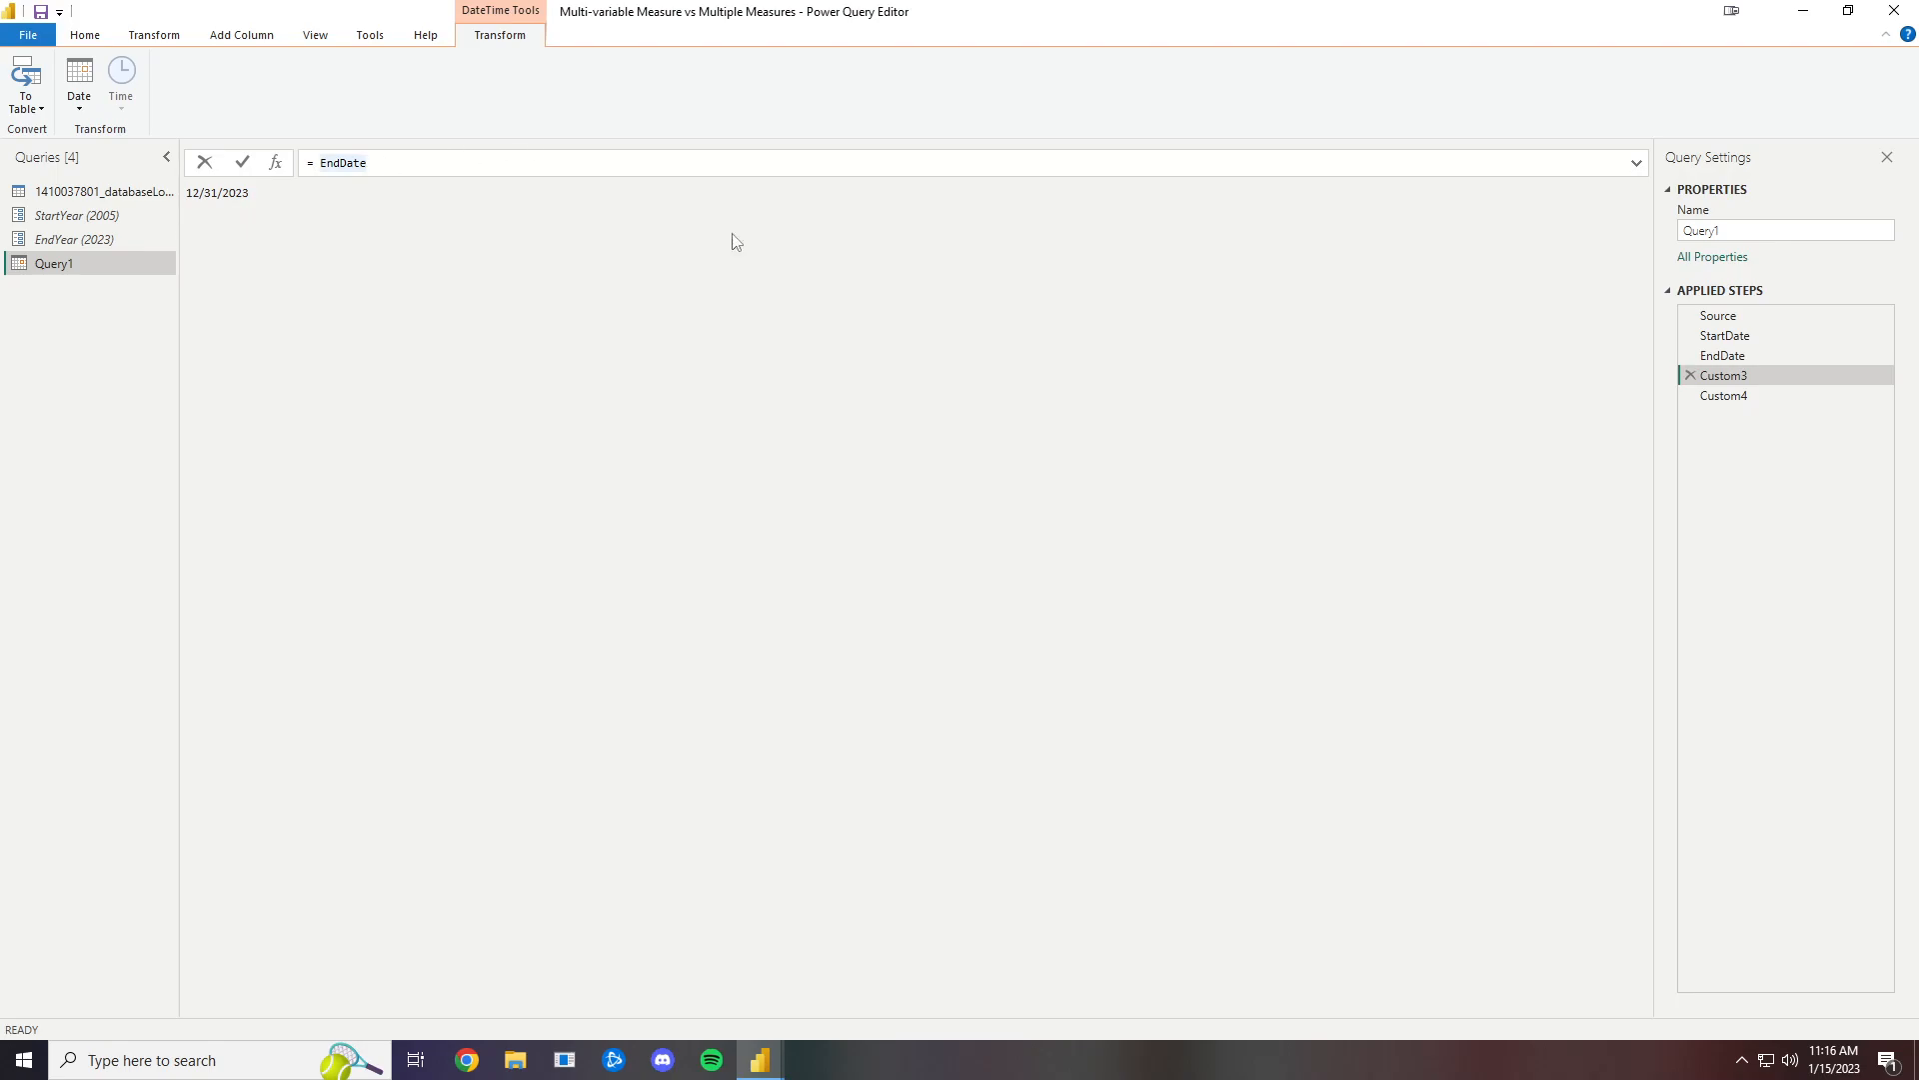
right_click(1709, 375)
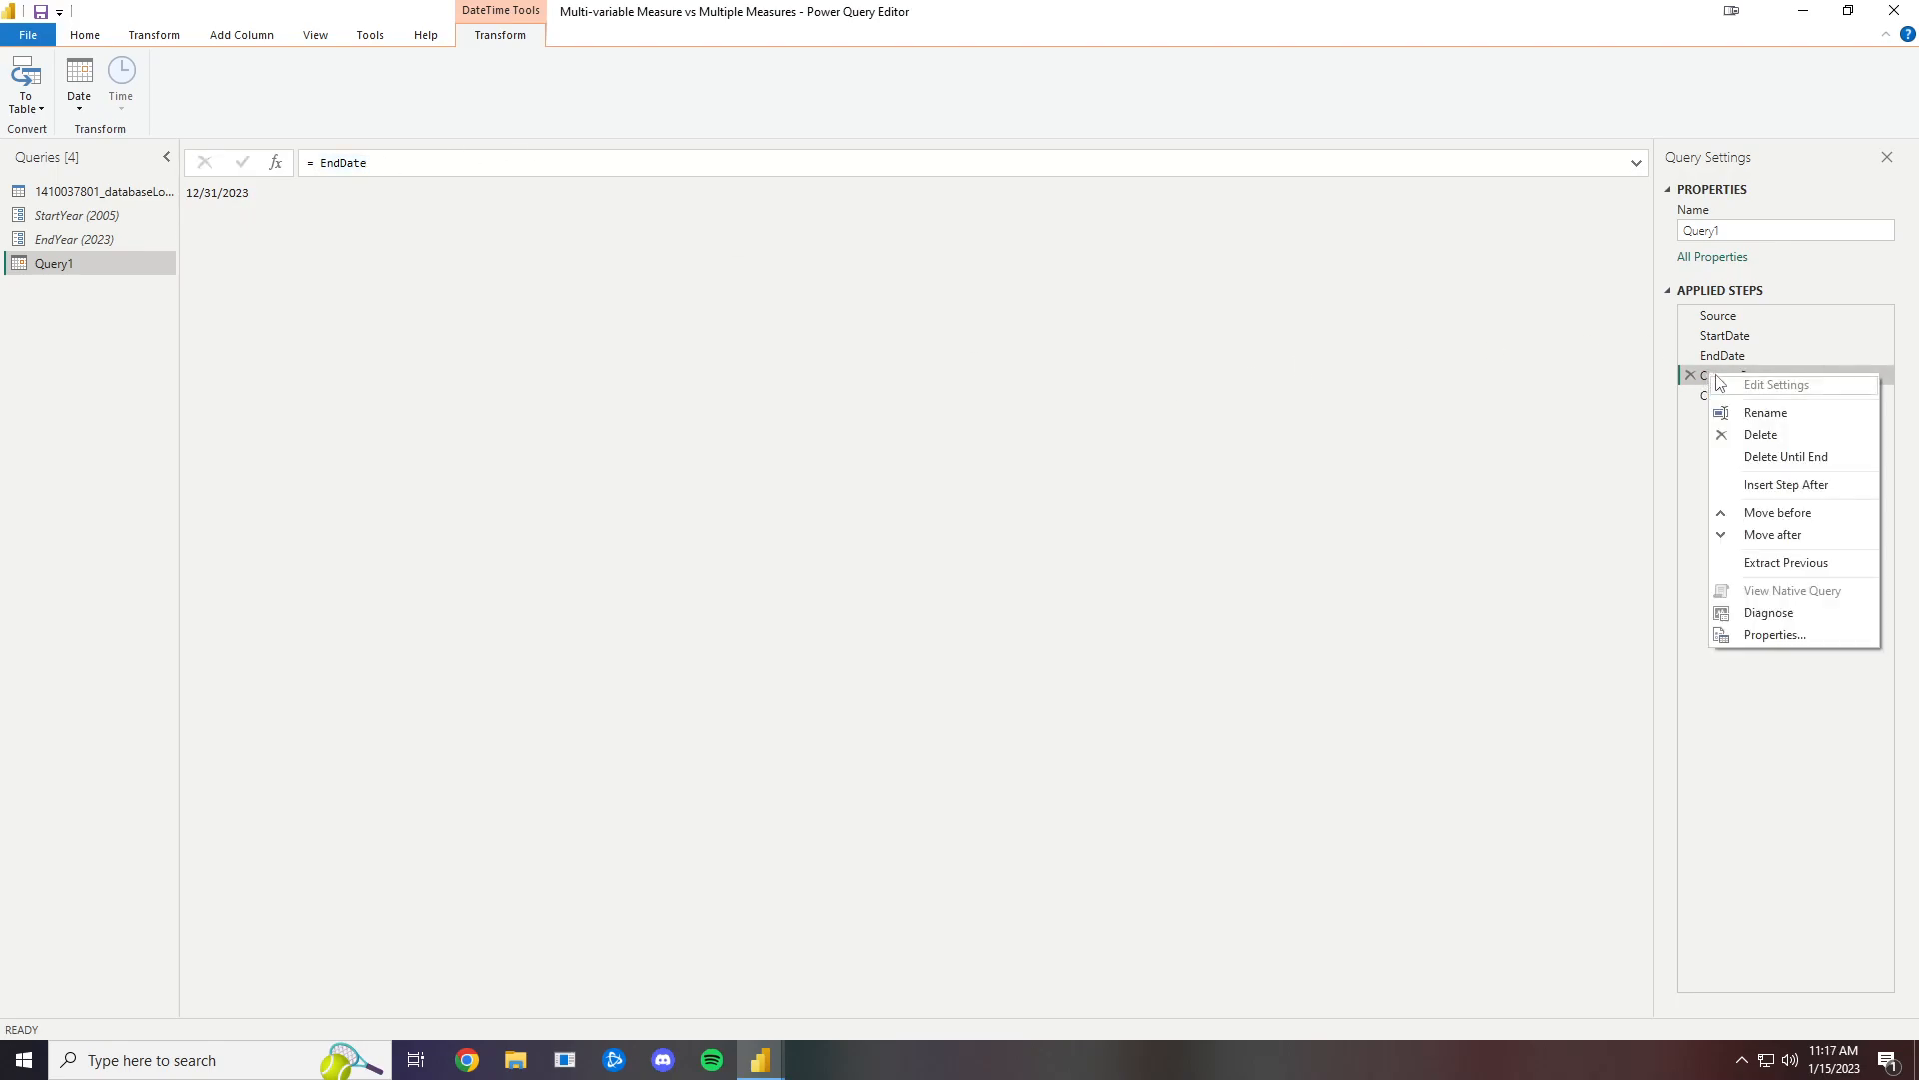
click(1759, 415)
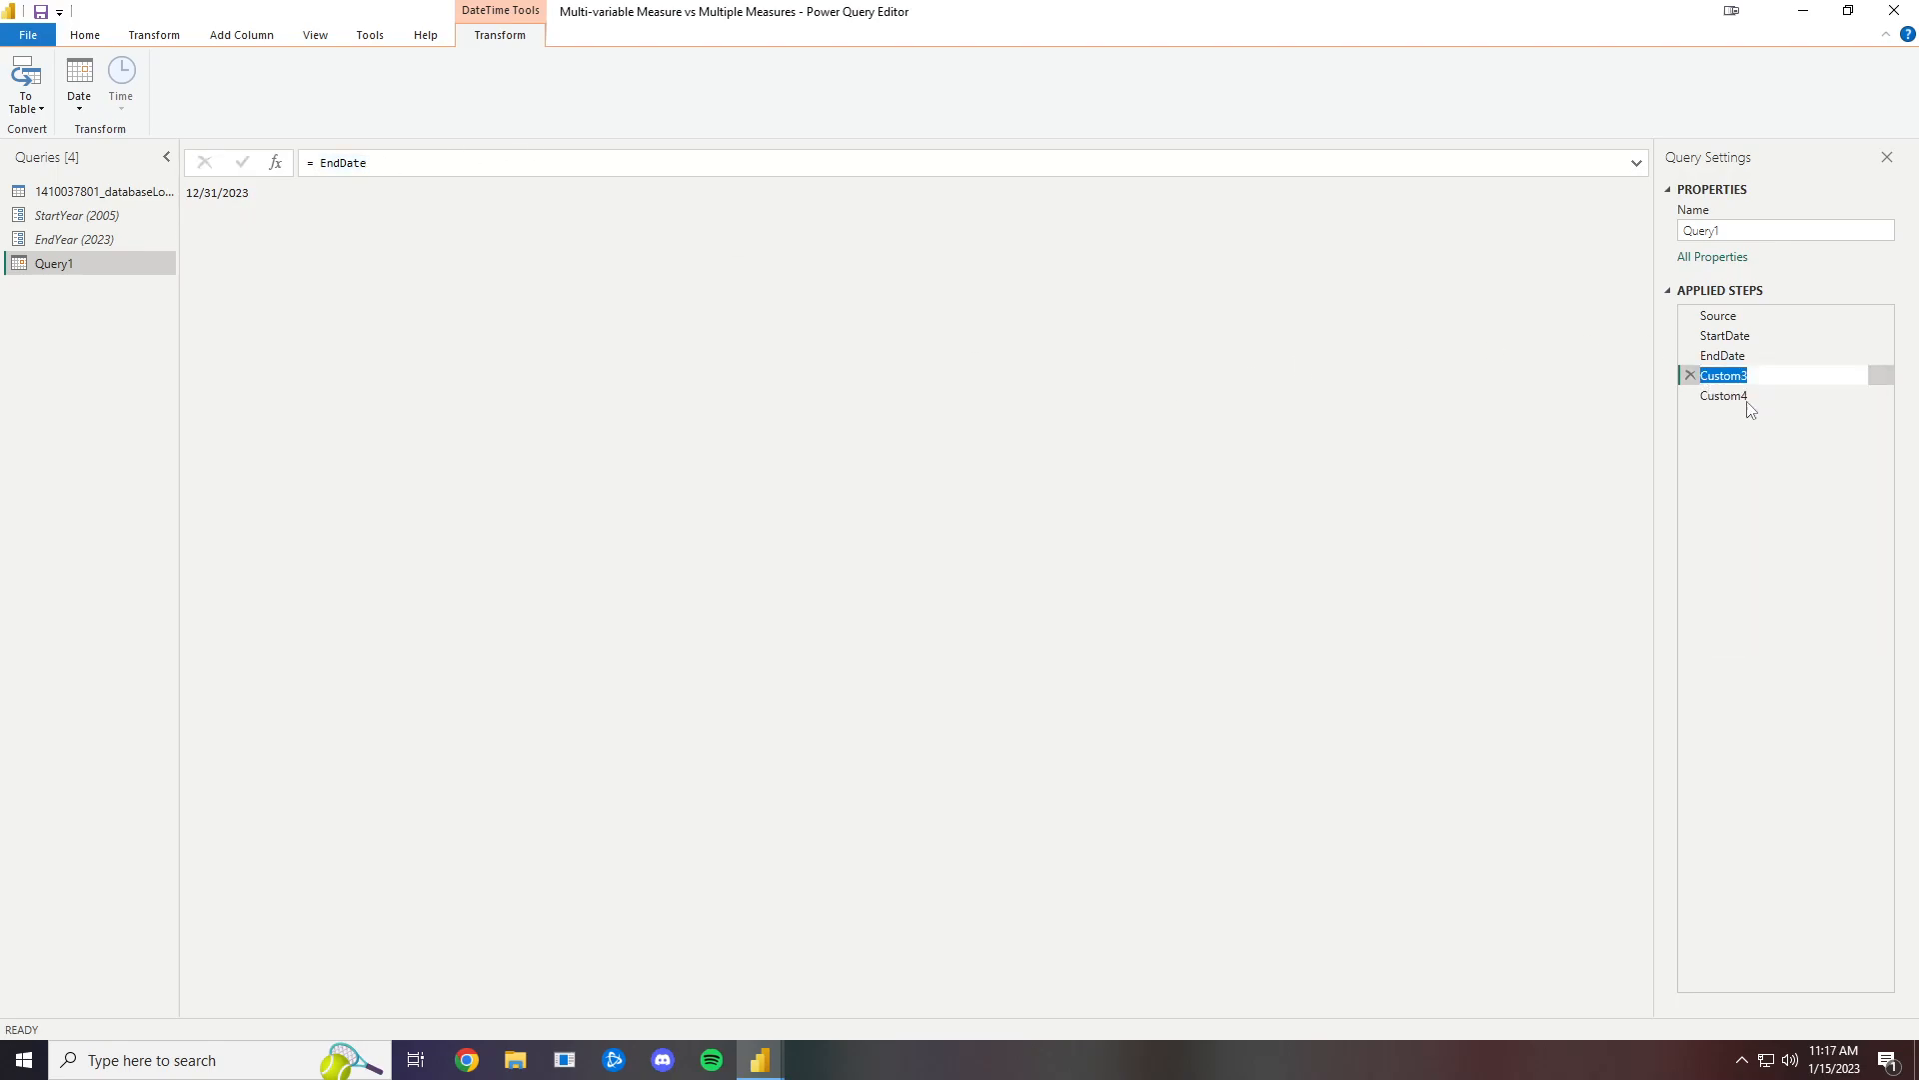
text(NumberOfDays)
key(Return)
Replace the NumberOfDays step's formula with Duration.Days(EndDate - StartDate)
click(526, 166)
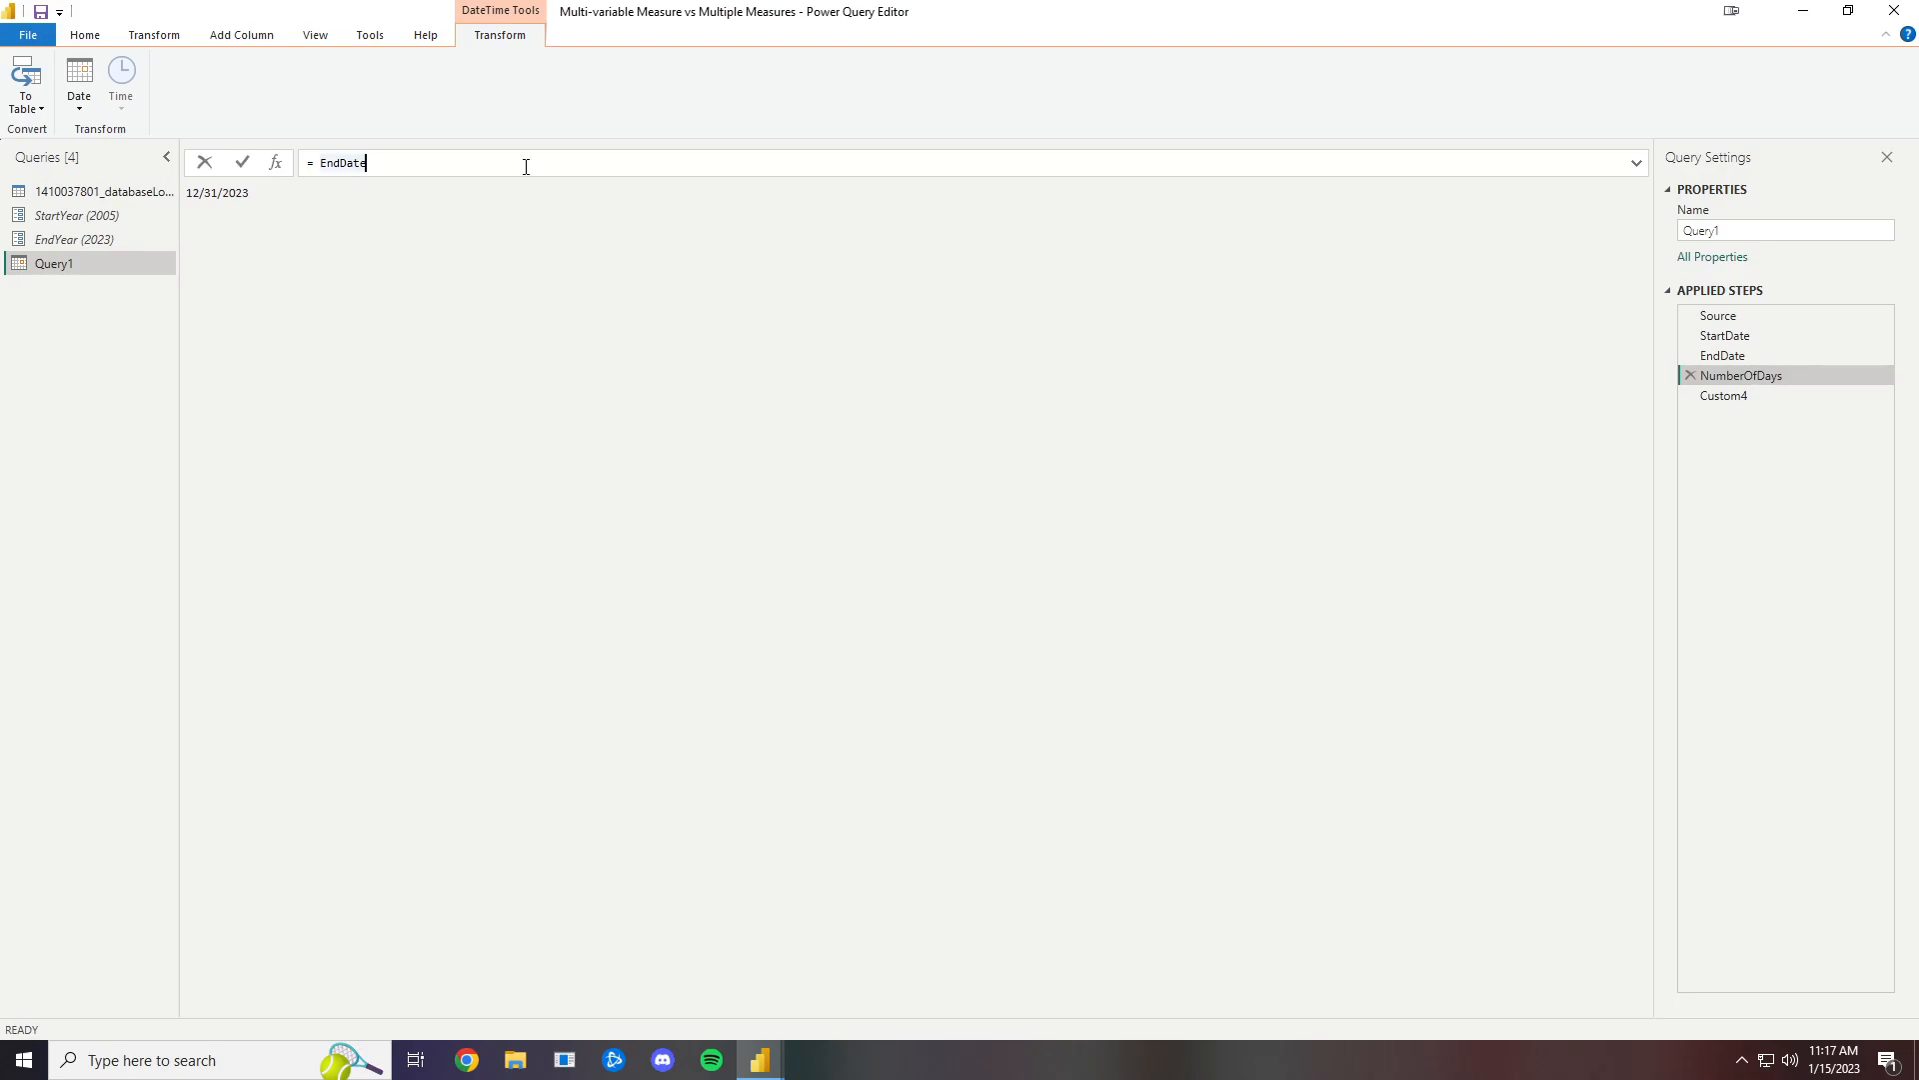
key(BackSpace)
key(BackSpace)
key(BackSpace)
key(BackSpace)
key(BackSpace)
key(BackSpace)
key(BackSpace)
key(Return)
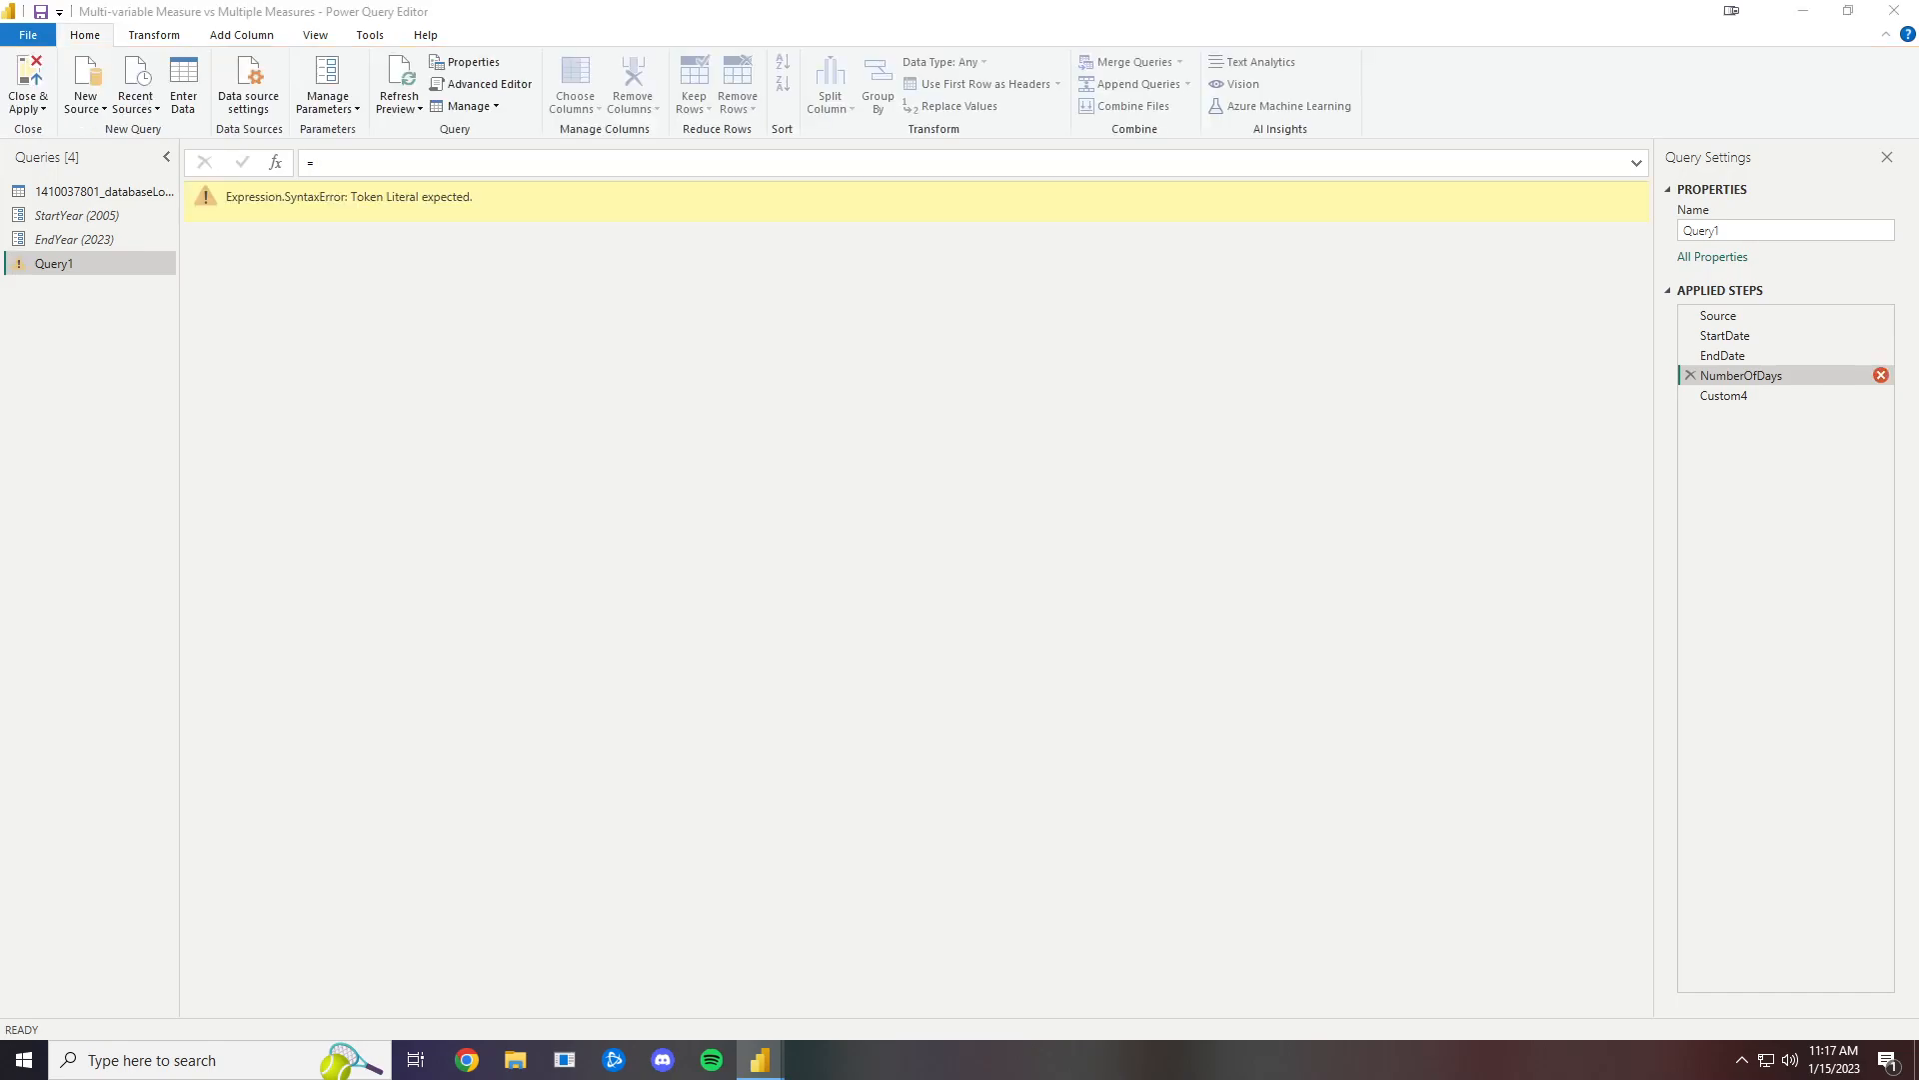
text(Duration.Days)
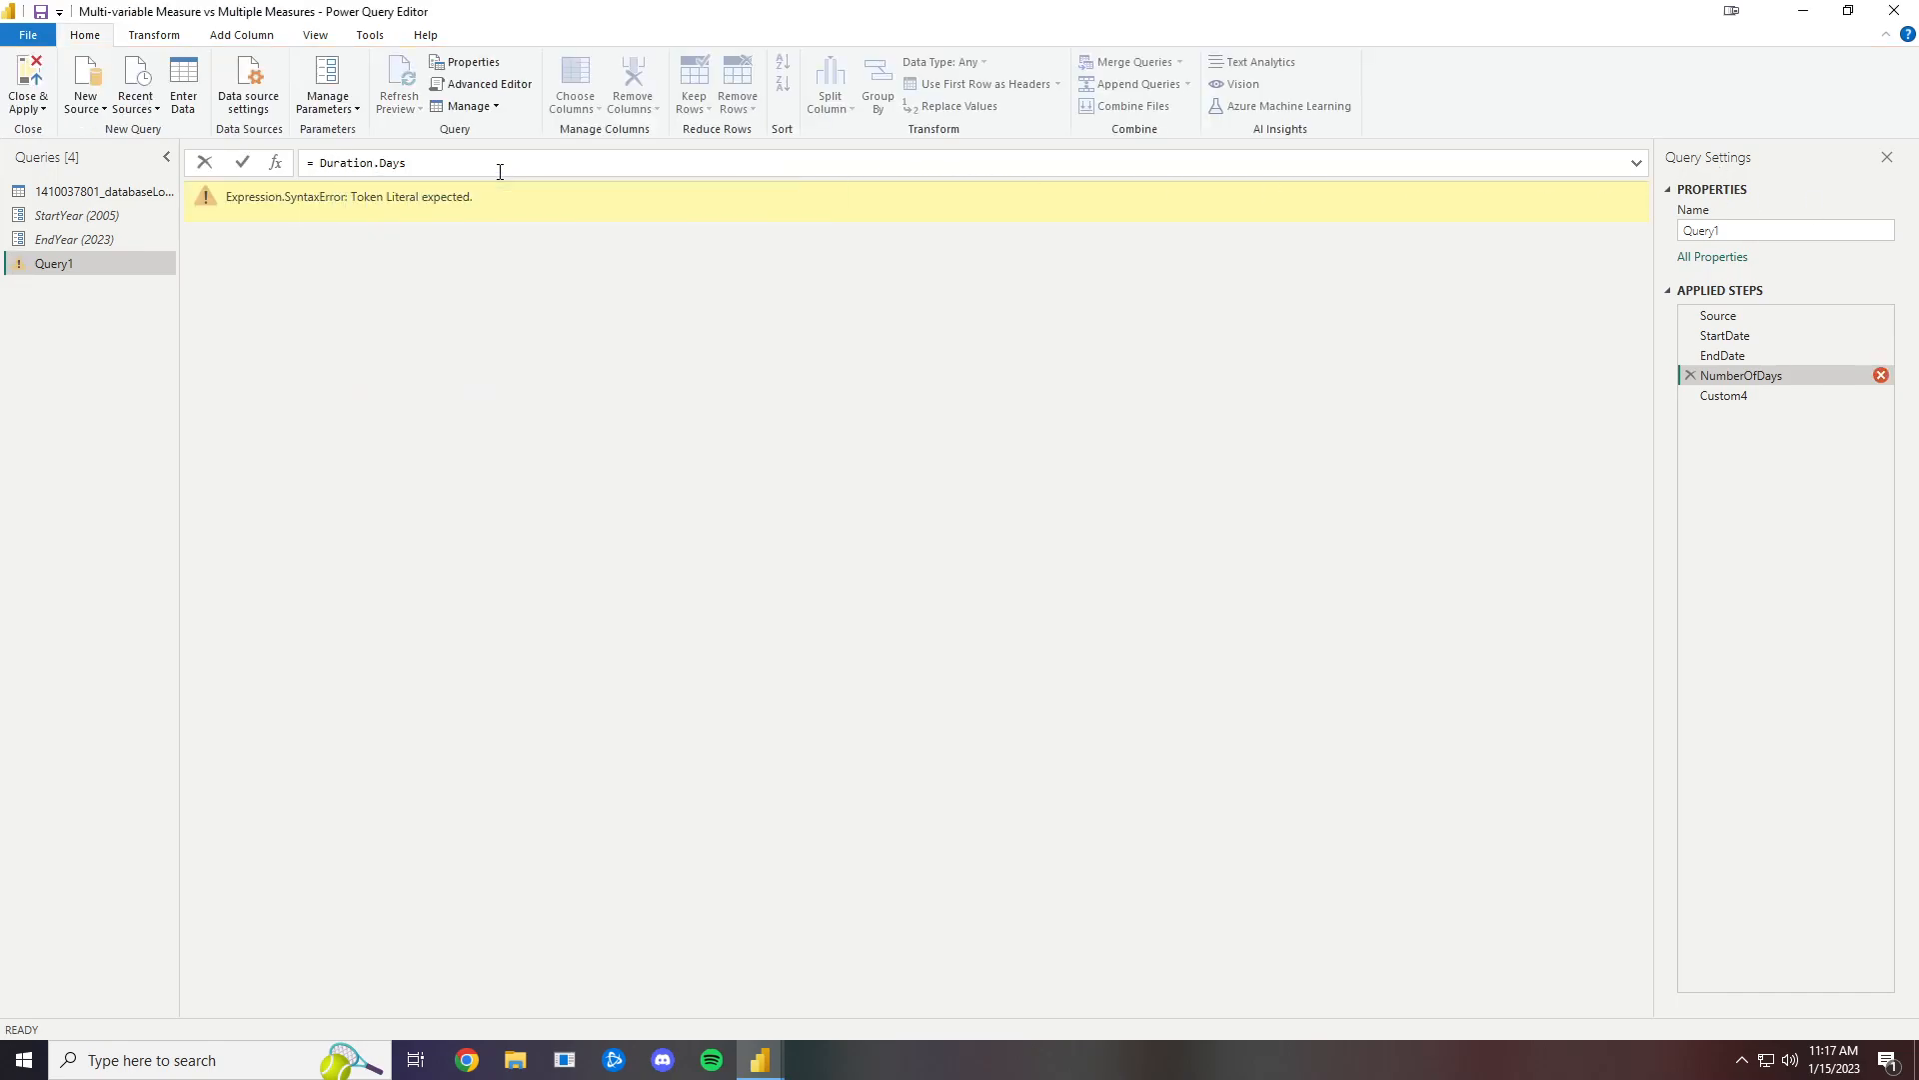
text(()
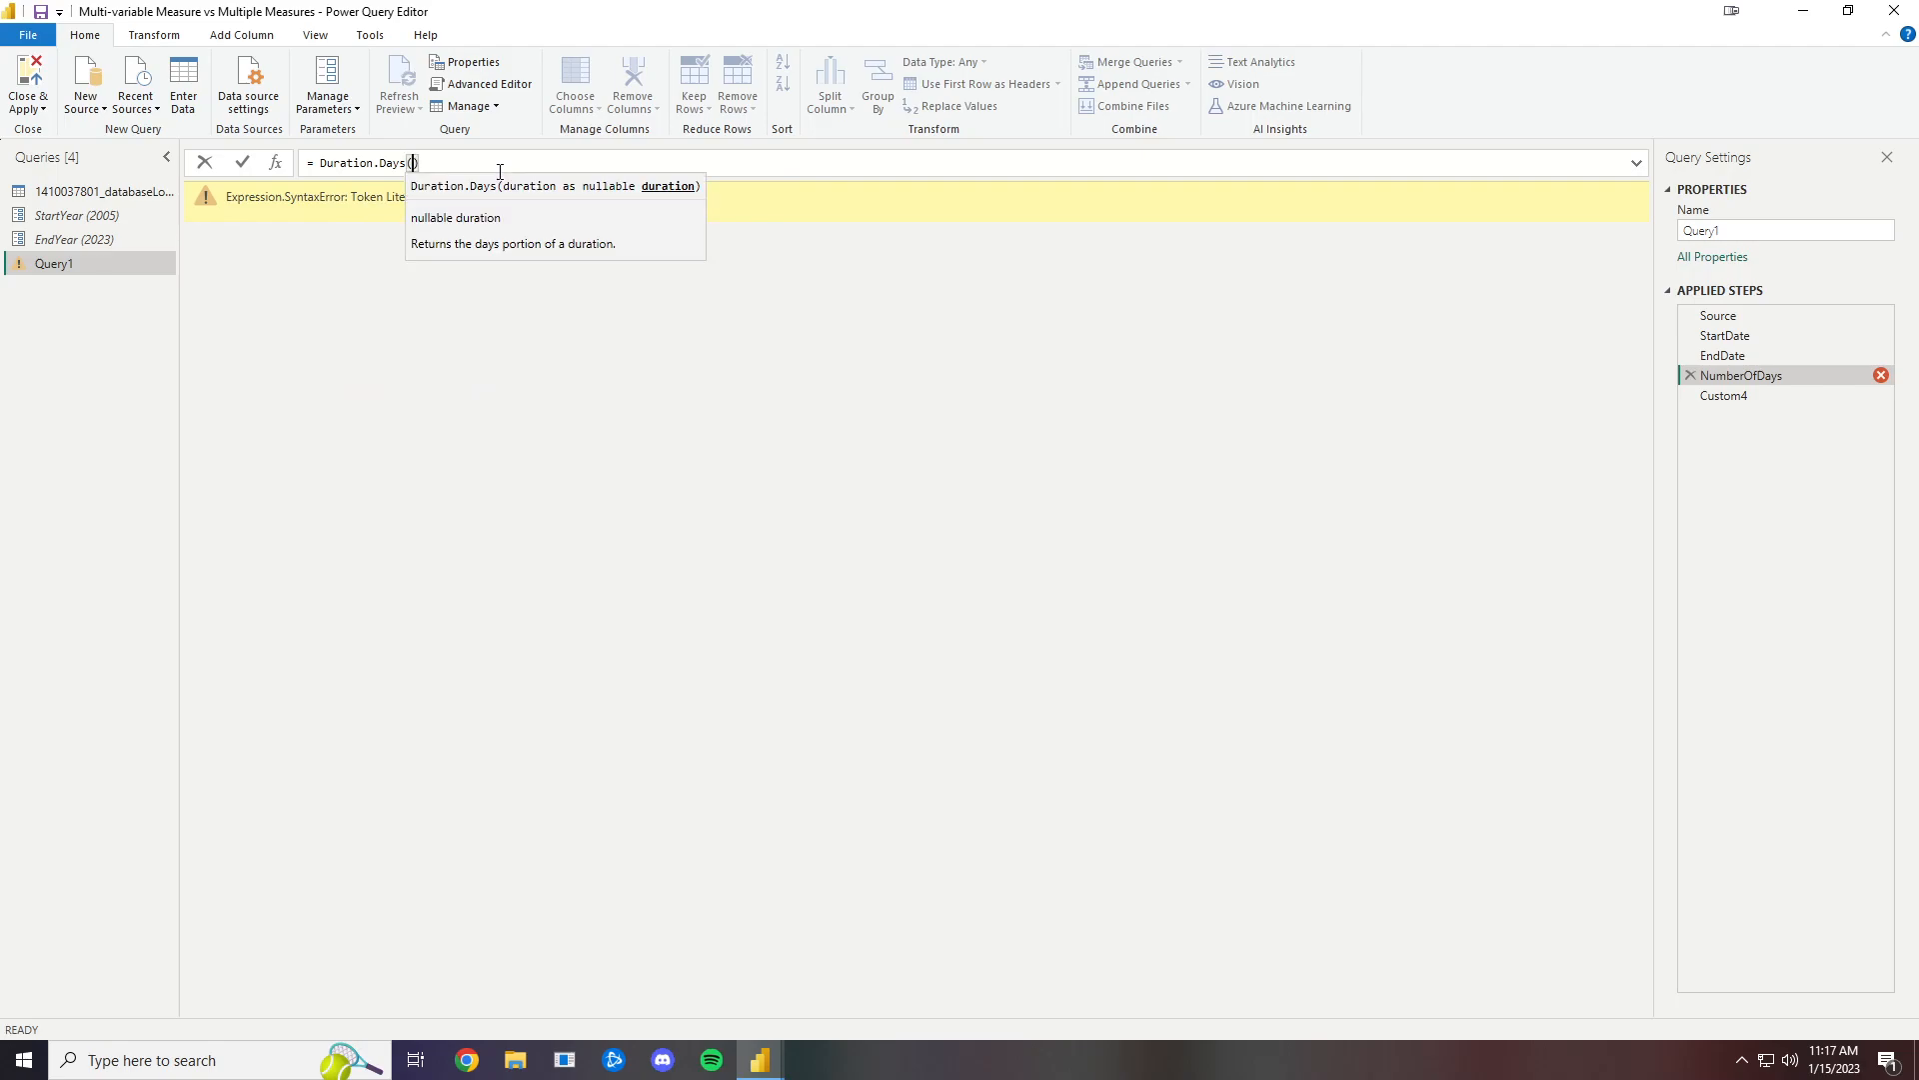
text(End)
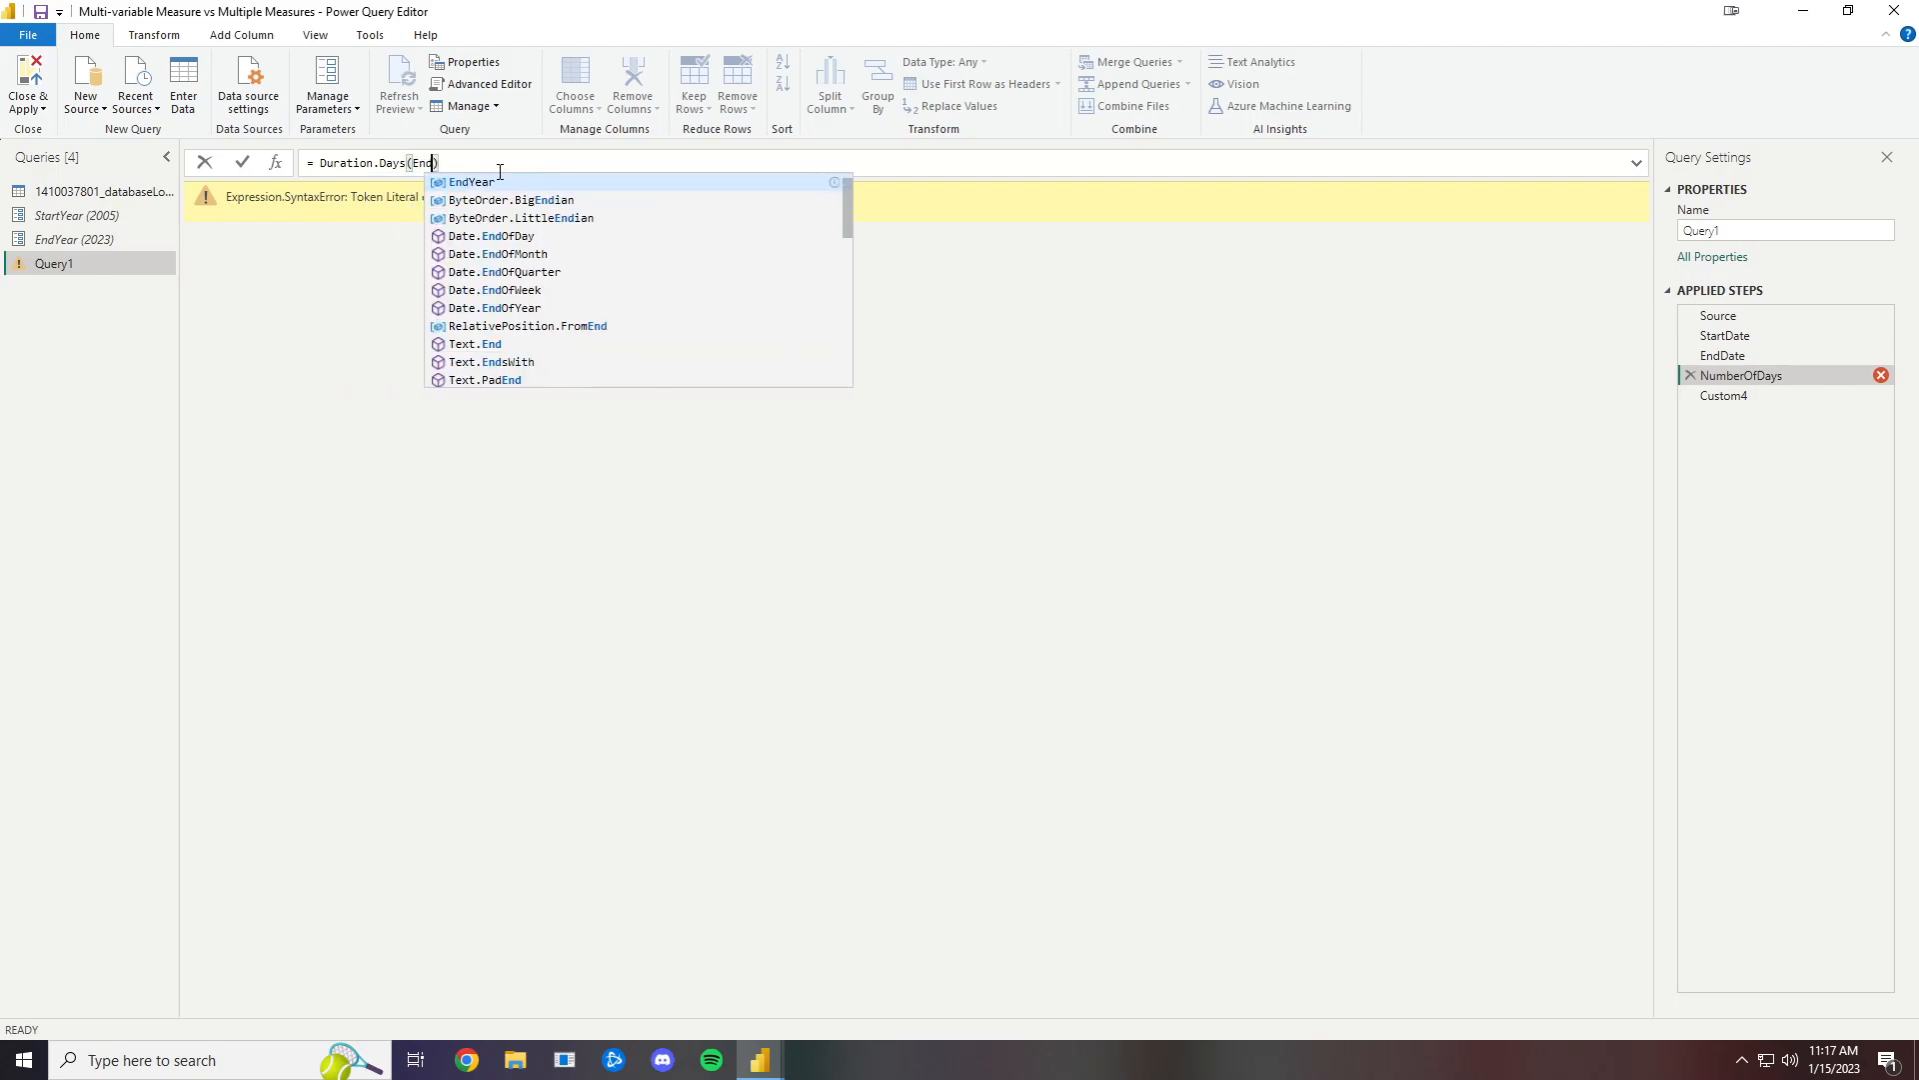
text(Date)
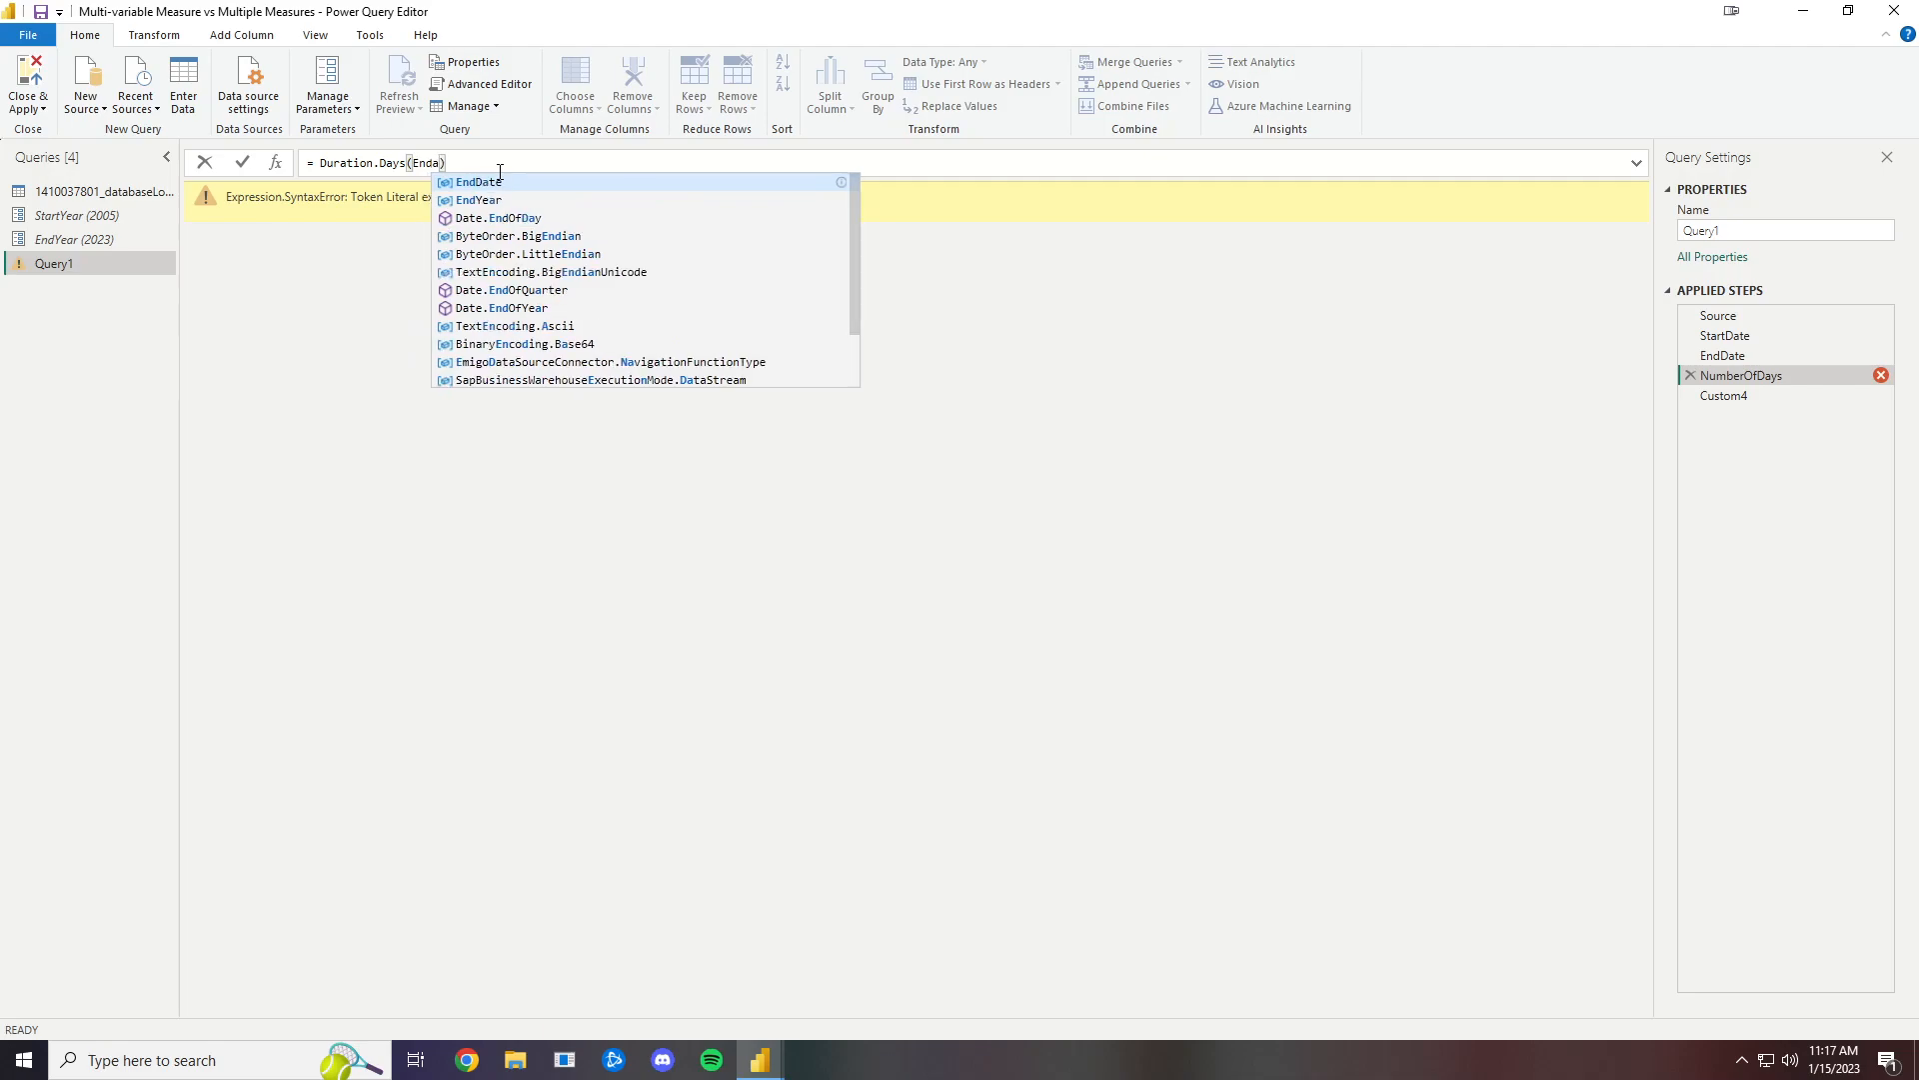
text( - Start)
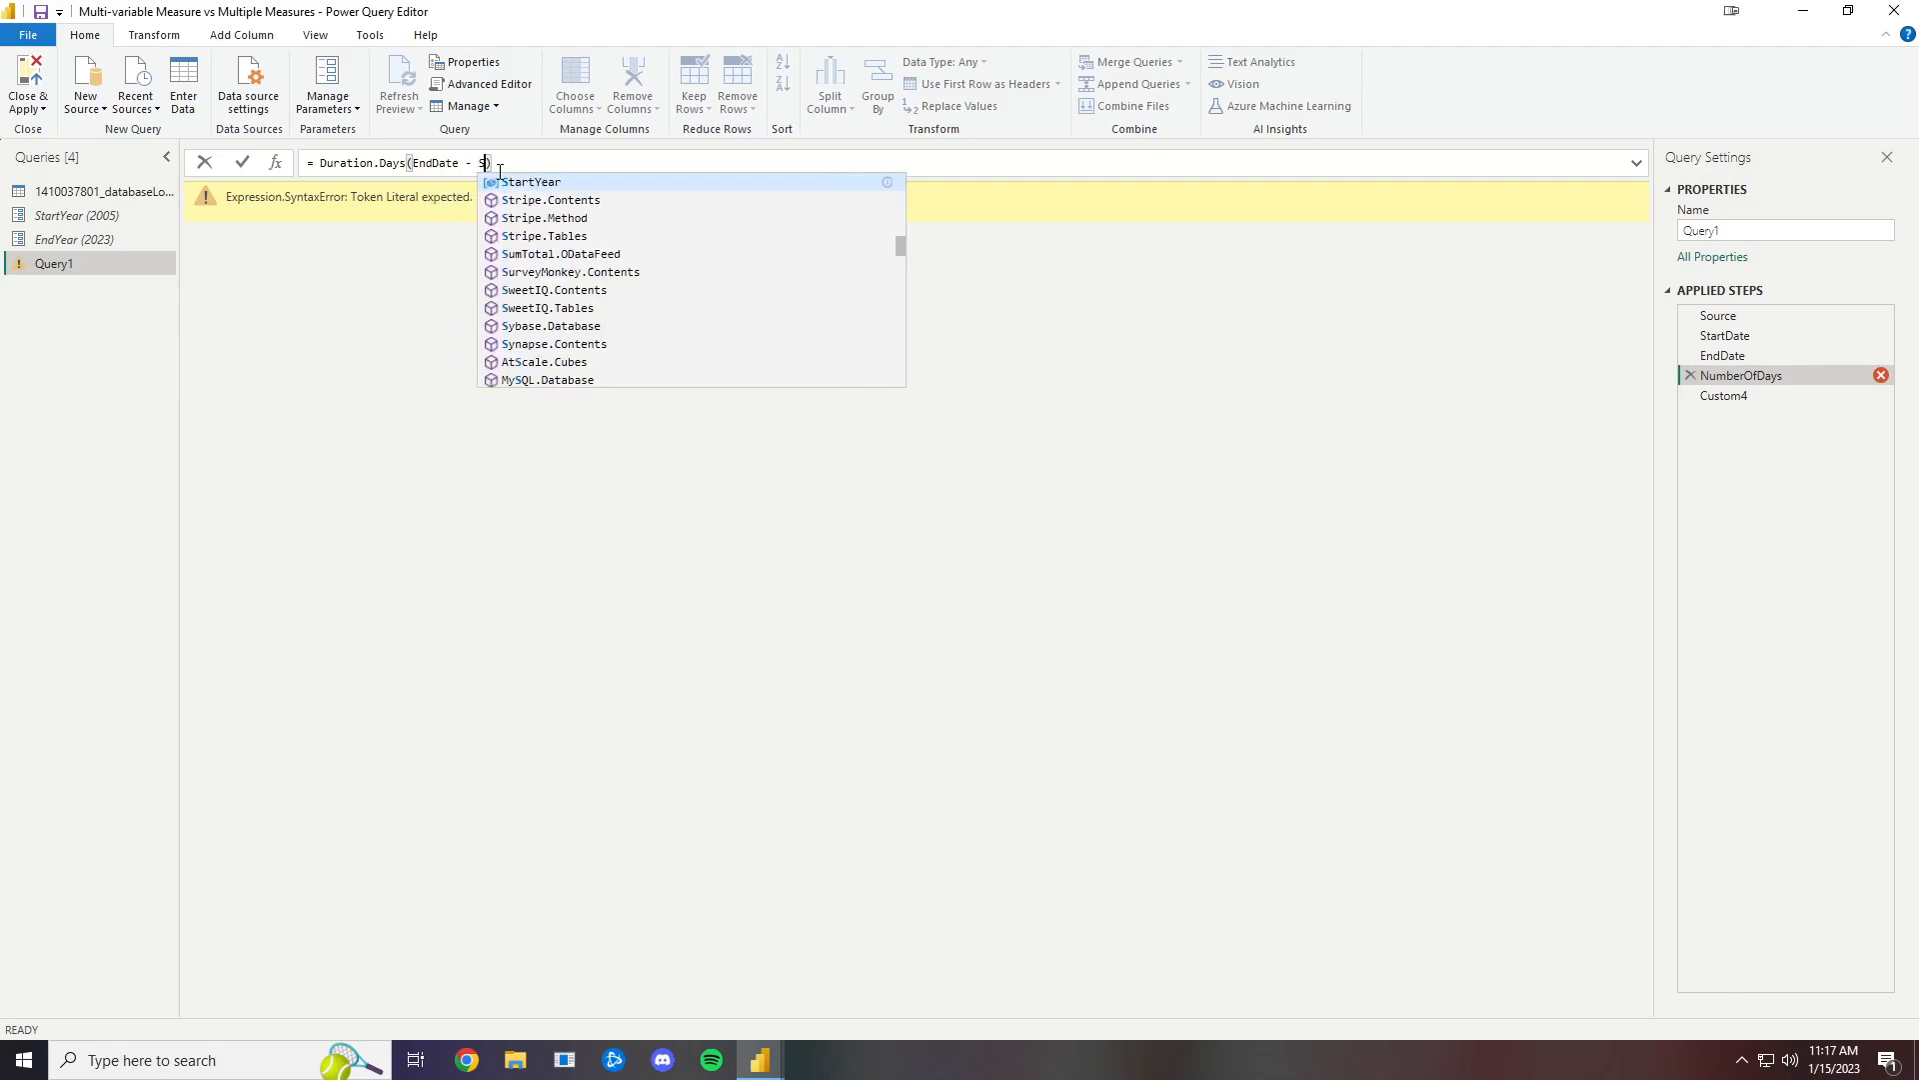
text(Date)
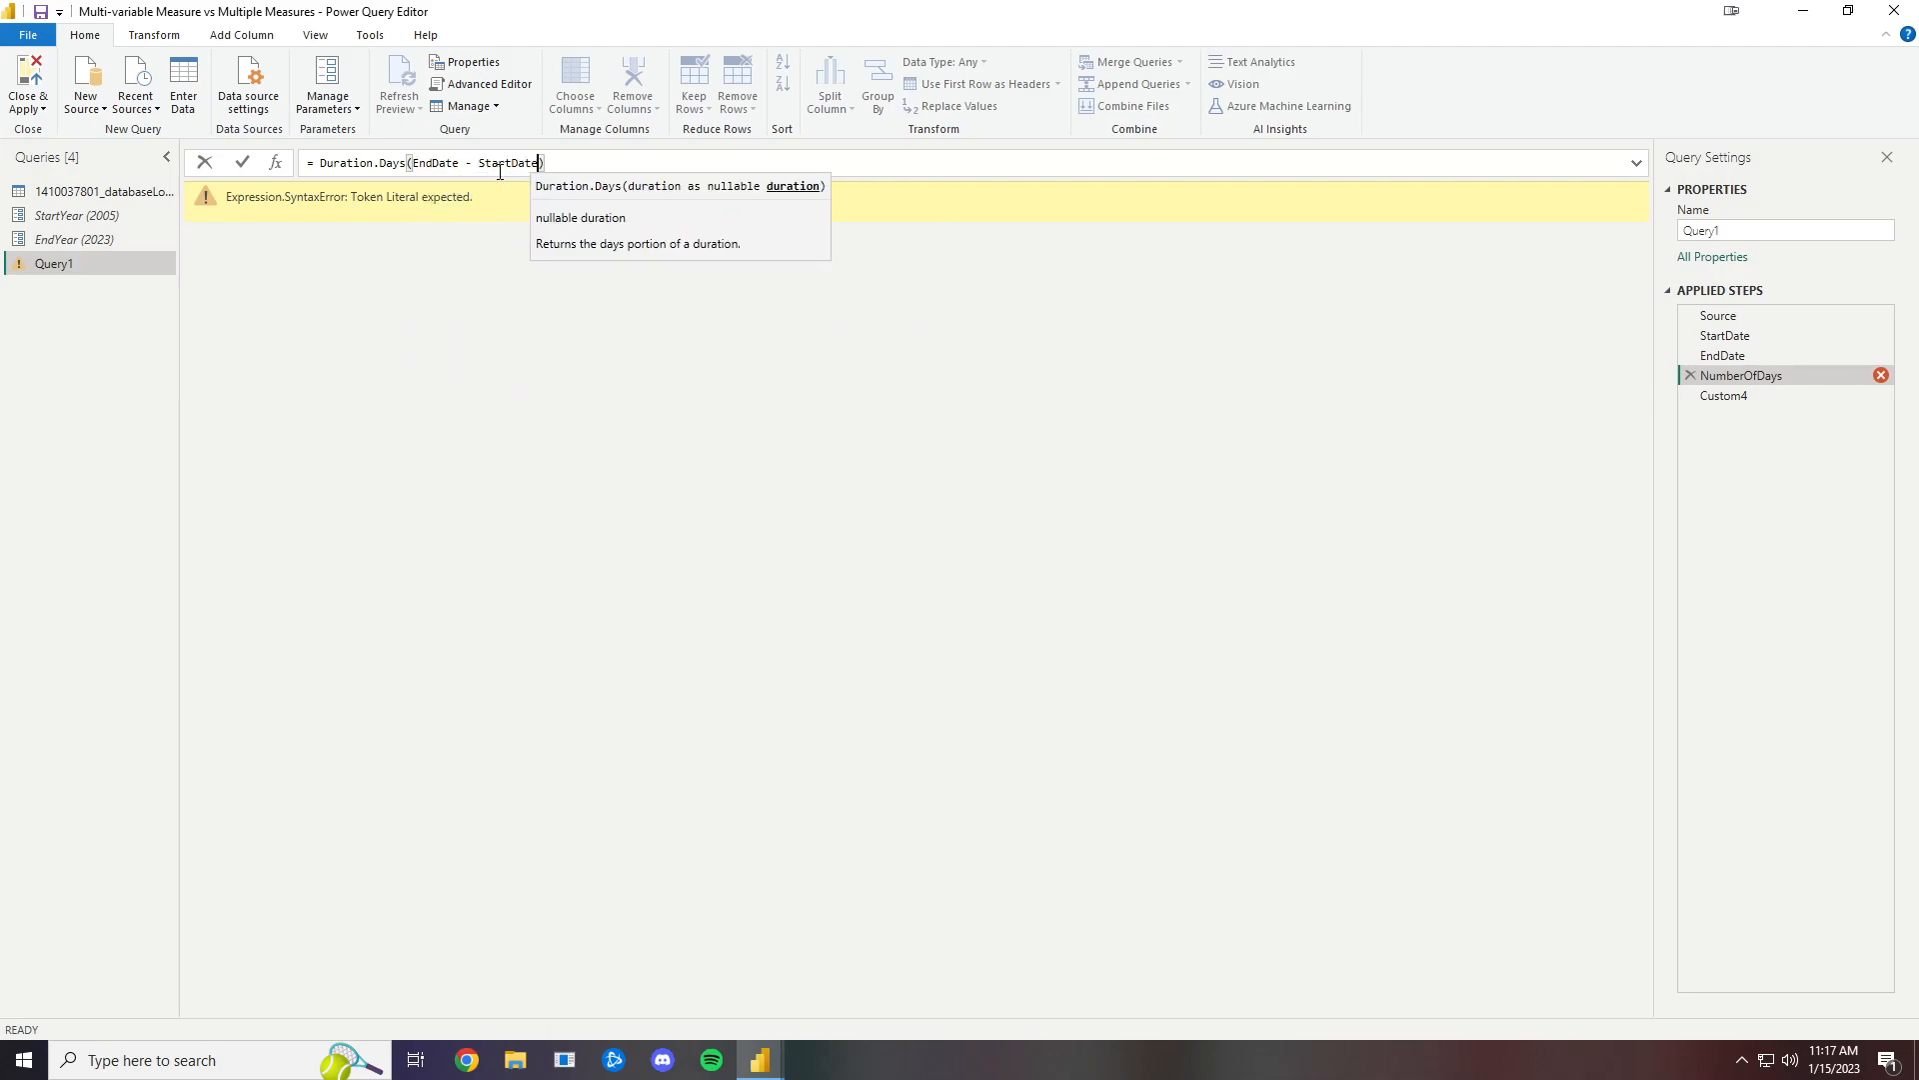
key(shift+Return)
key(Return)
Rename the Custom4 step to Dates
click(1737, 397)
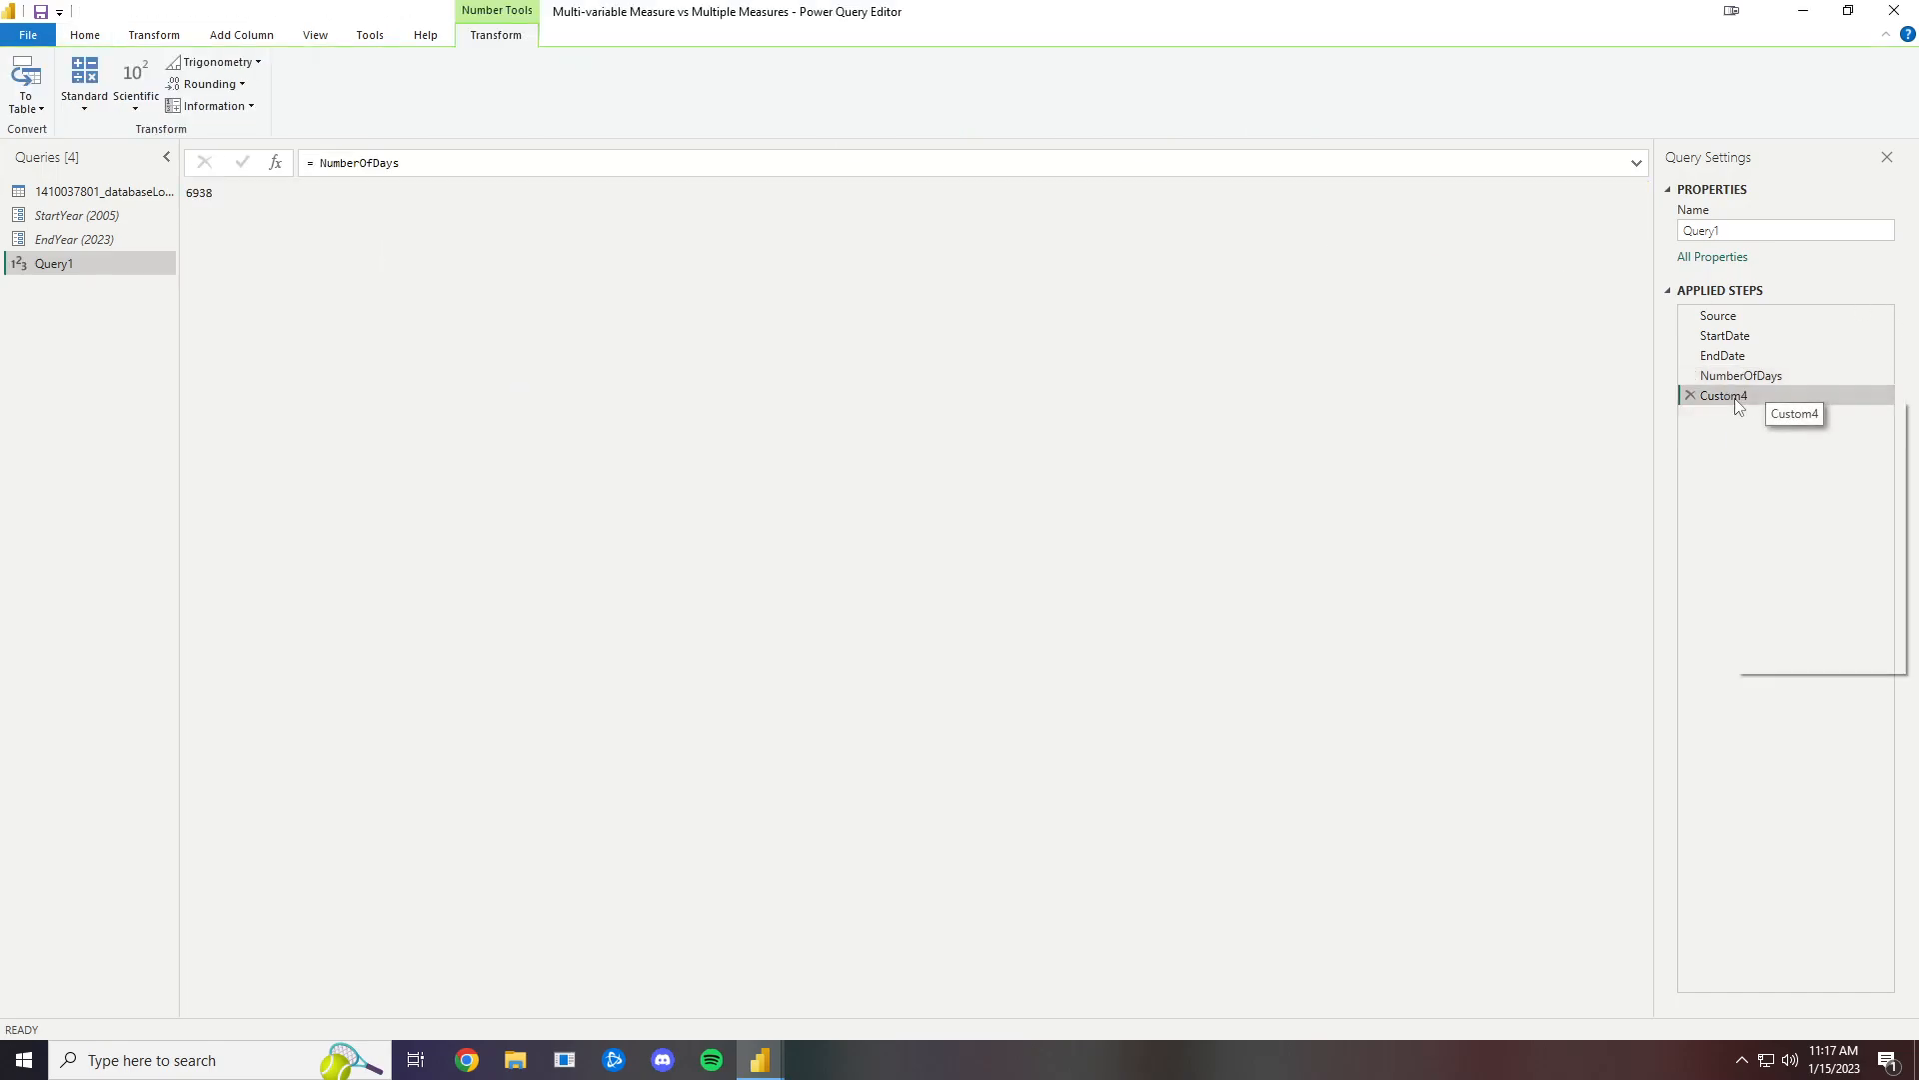
right_click(1737, 403)
click(1799, 440)
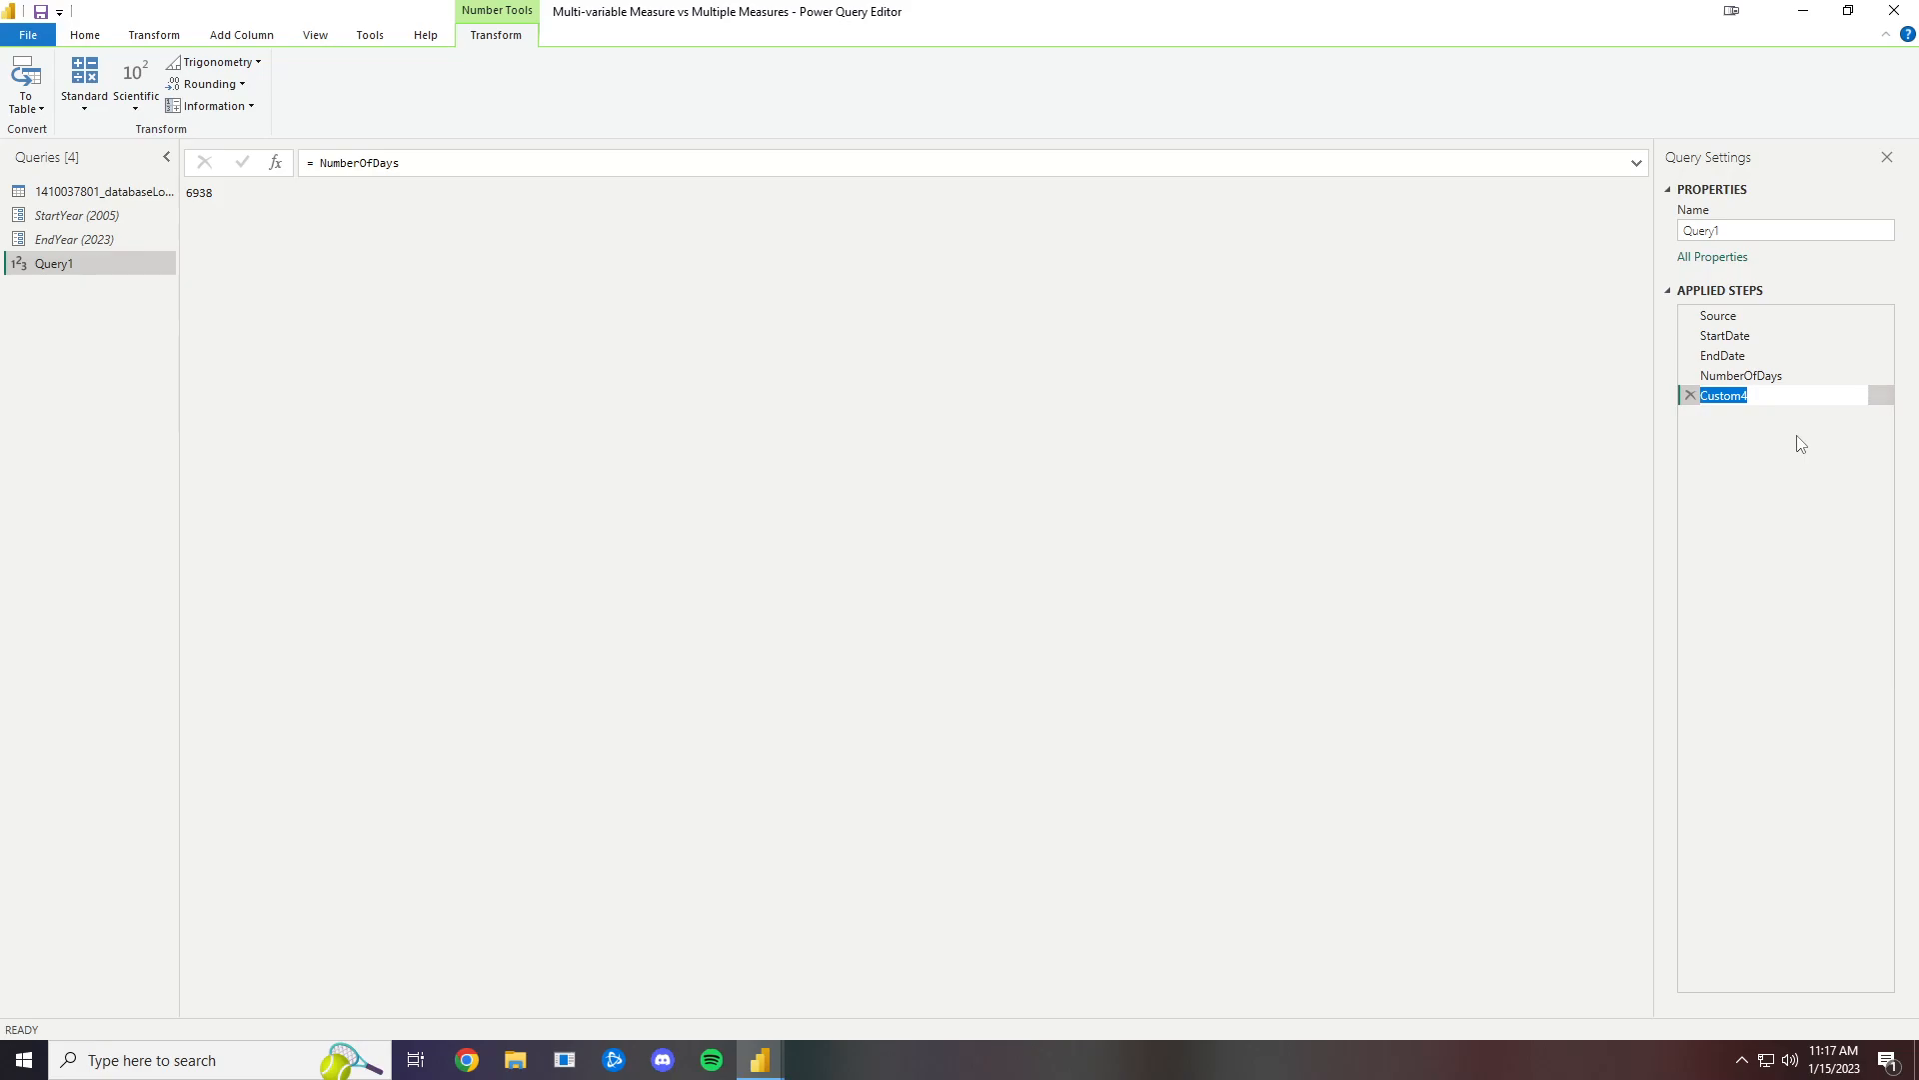
text(Dates)
key(Return)
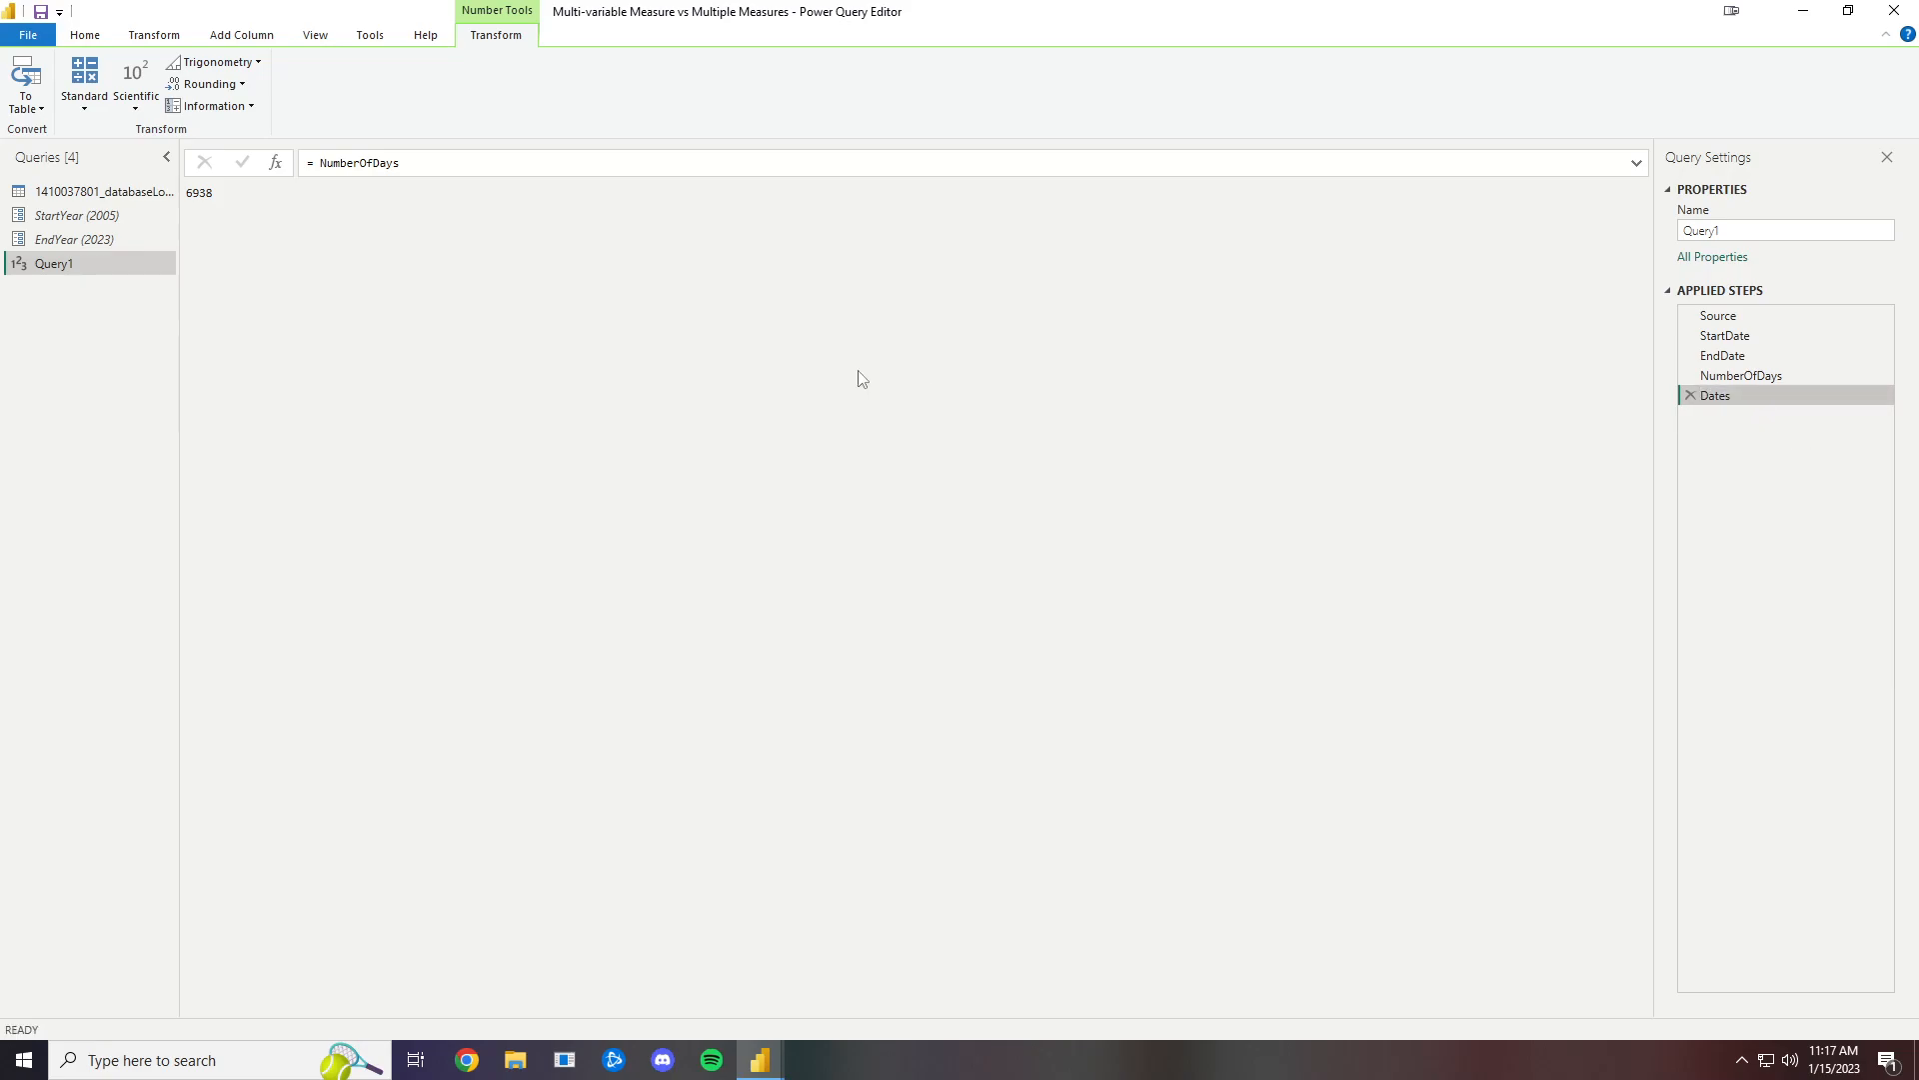
Replace the Dates step's formula with List.Dates(StartDate, NumberOfDays+1, #duration(1,0,0,0))
click(402, 163)
key(BackSpace)
key(BackSpace)
key(BackSpace)
key(BackSpace)
key(BackSpace)
key(BackSpace)
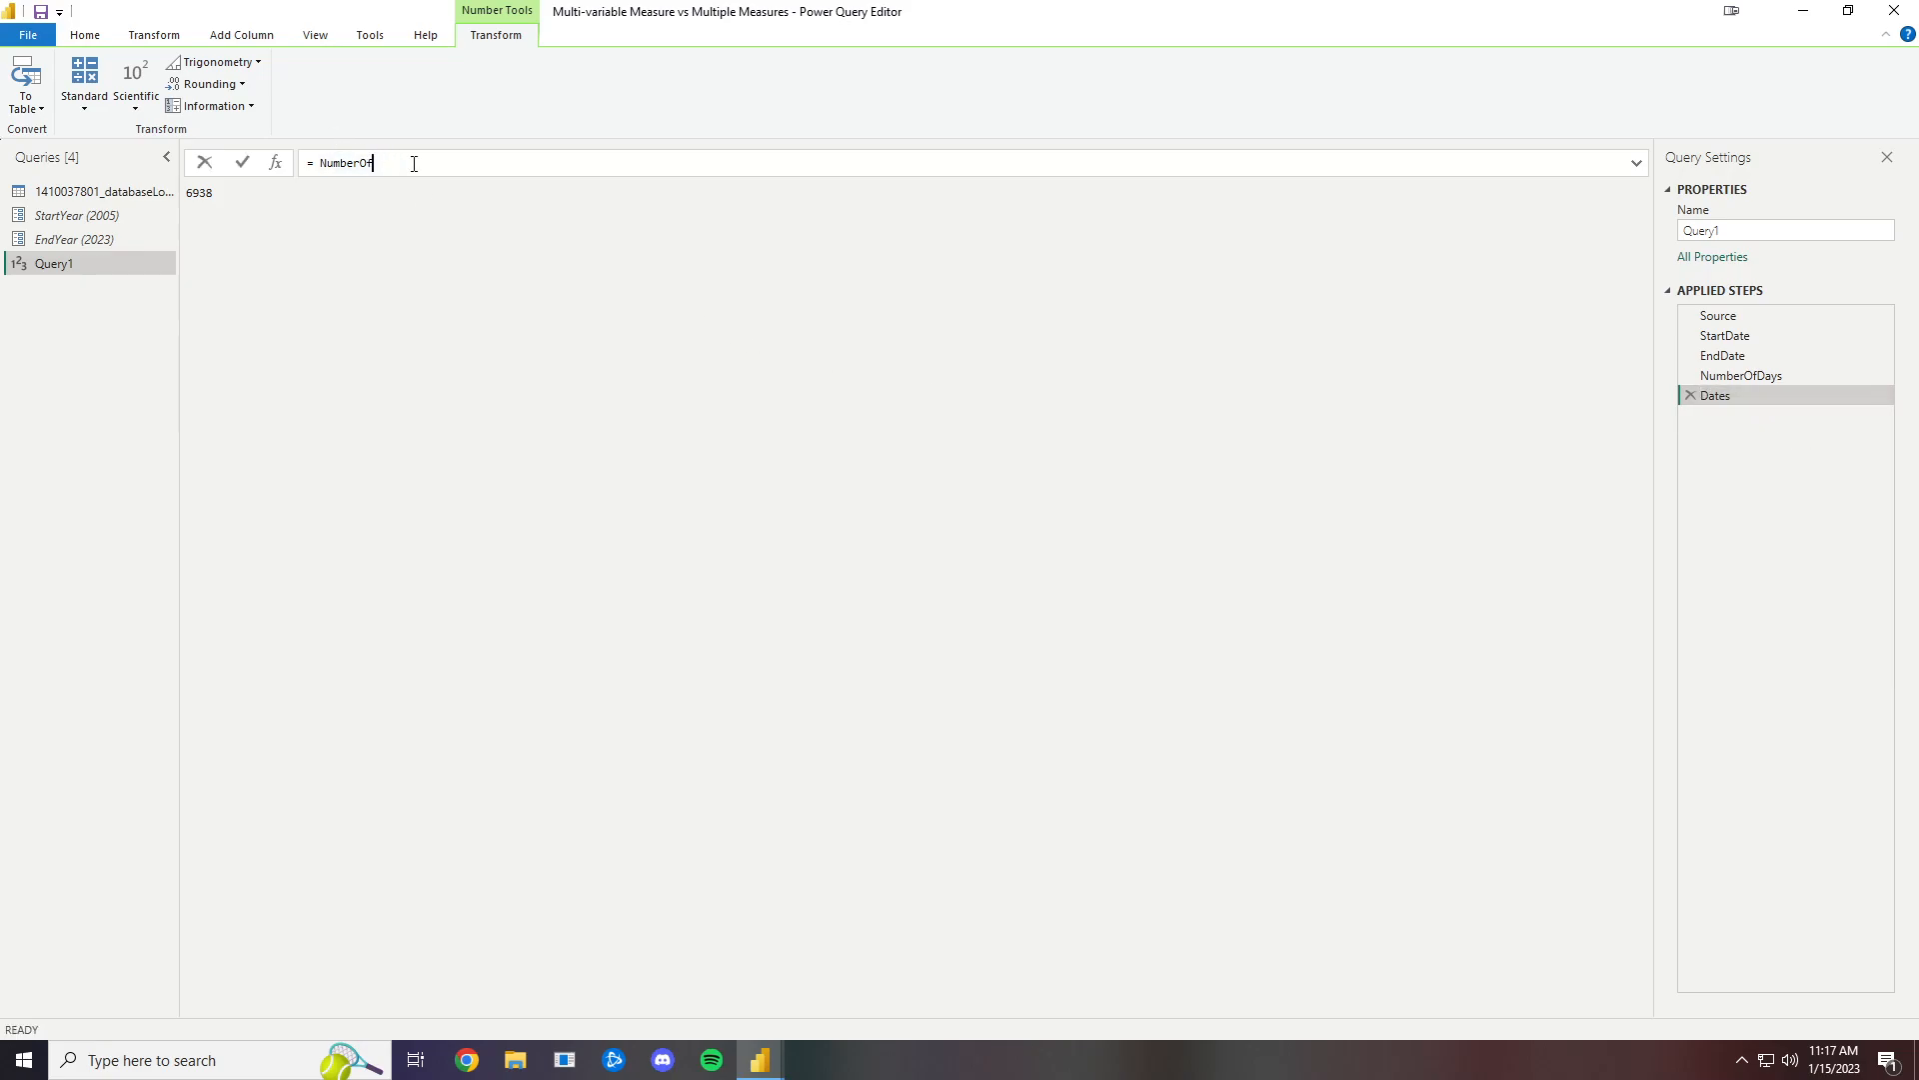
key(BackSpace)
key(BackSpace)
key(BackSpace)
key(BackSpace)
key(BackSpace)
key(BackSpace)
text(List.Dates()
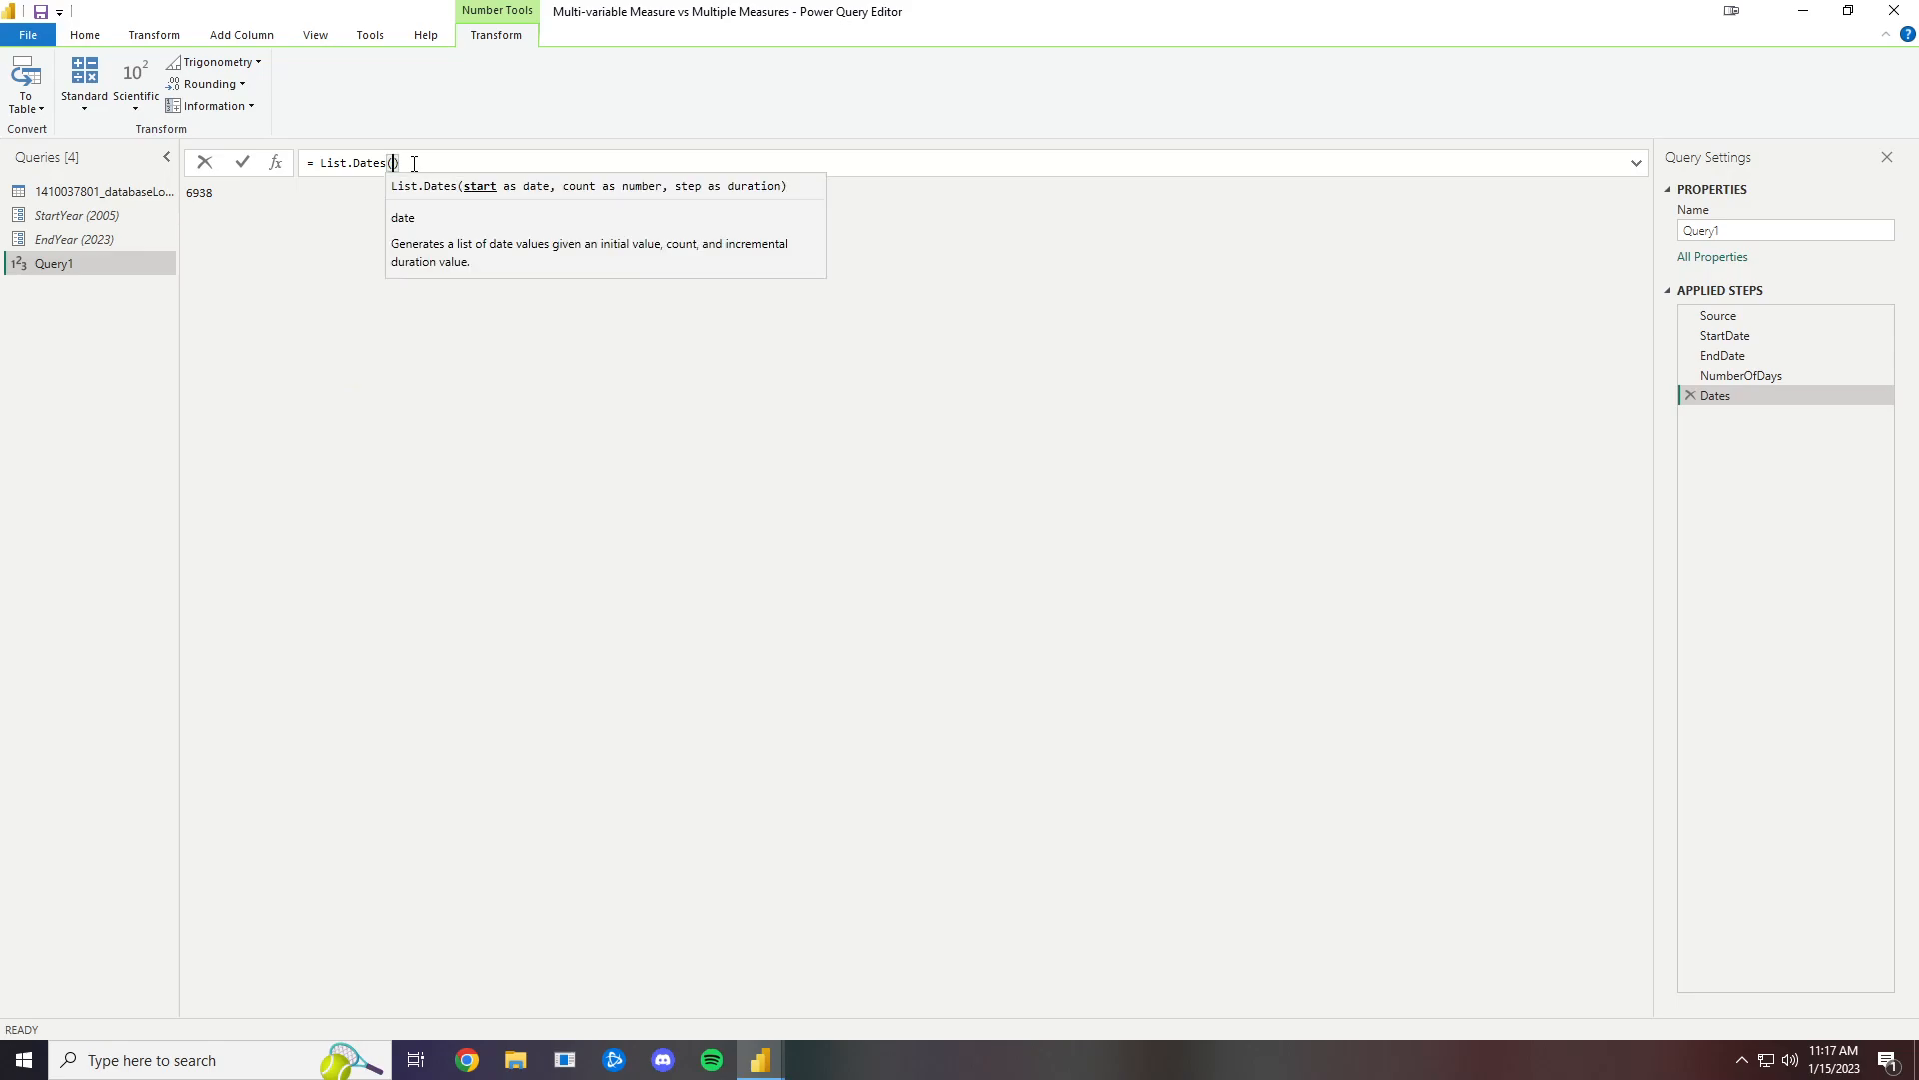
text(StartDate)
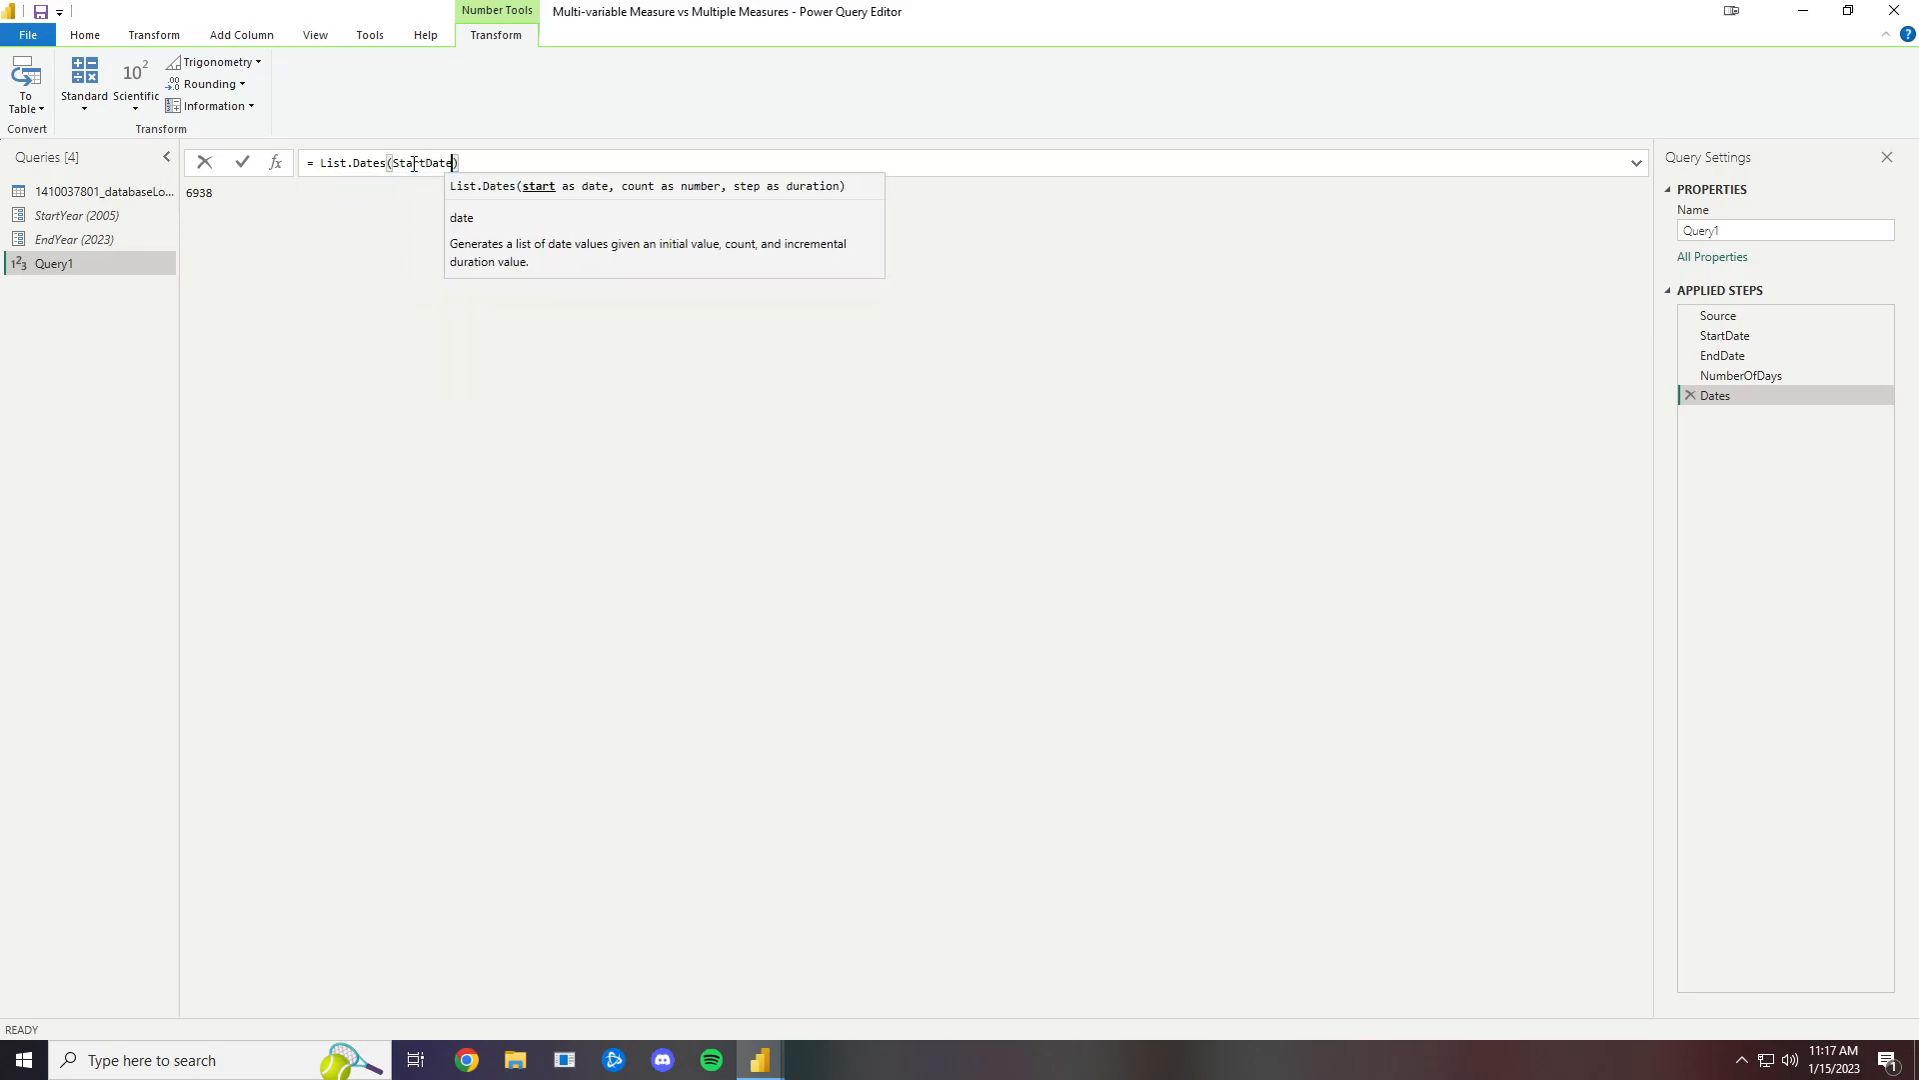
text(, )
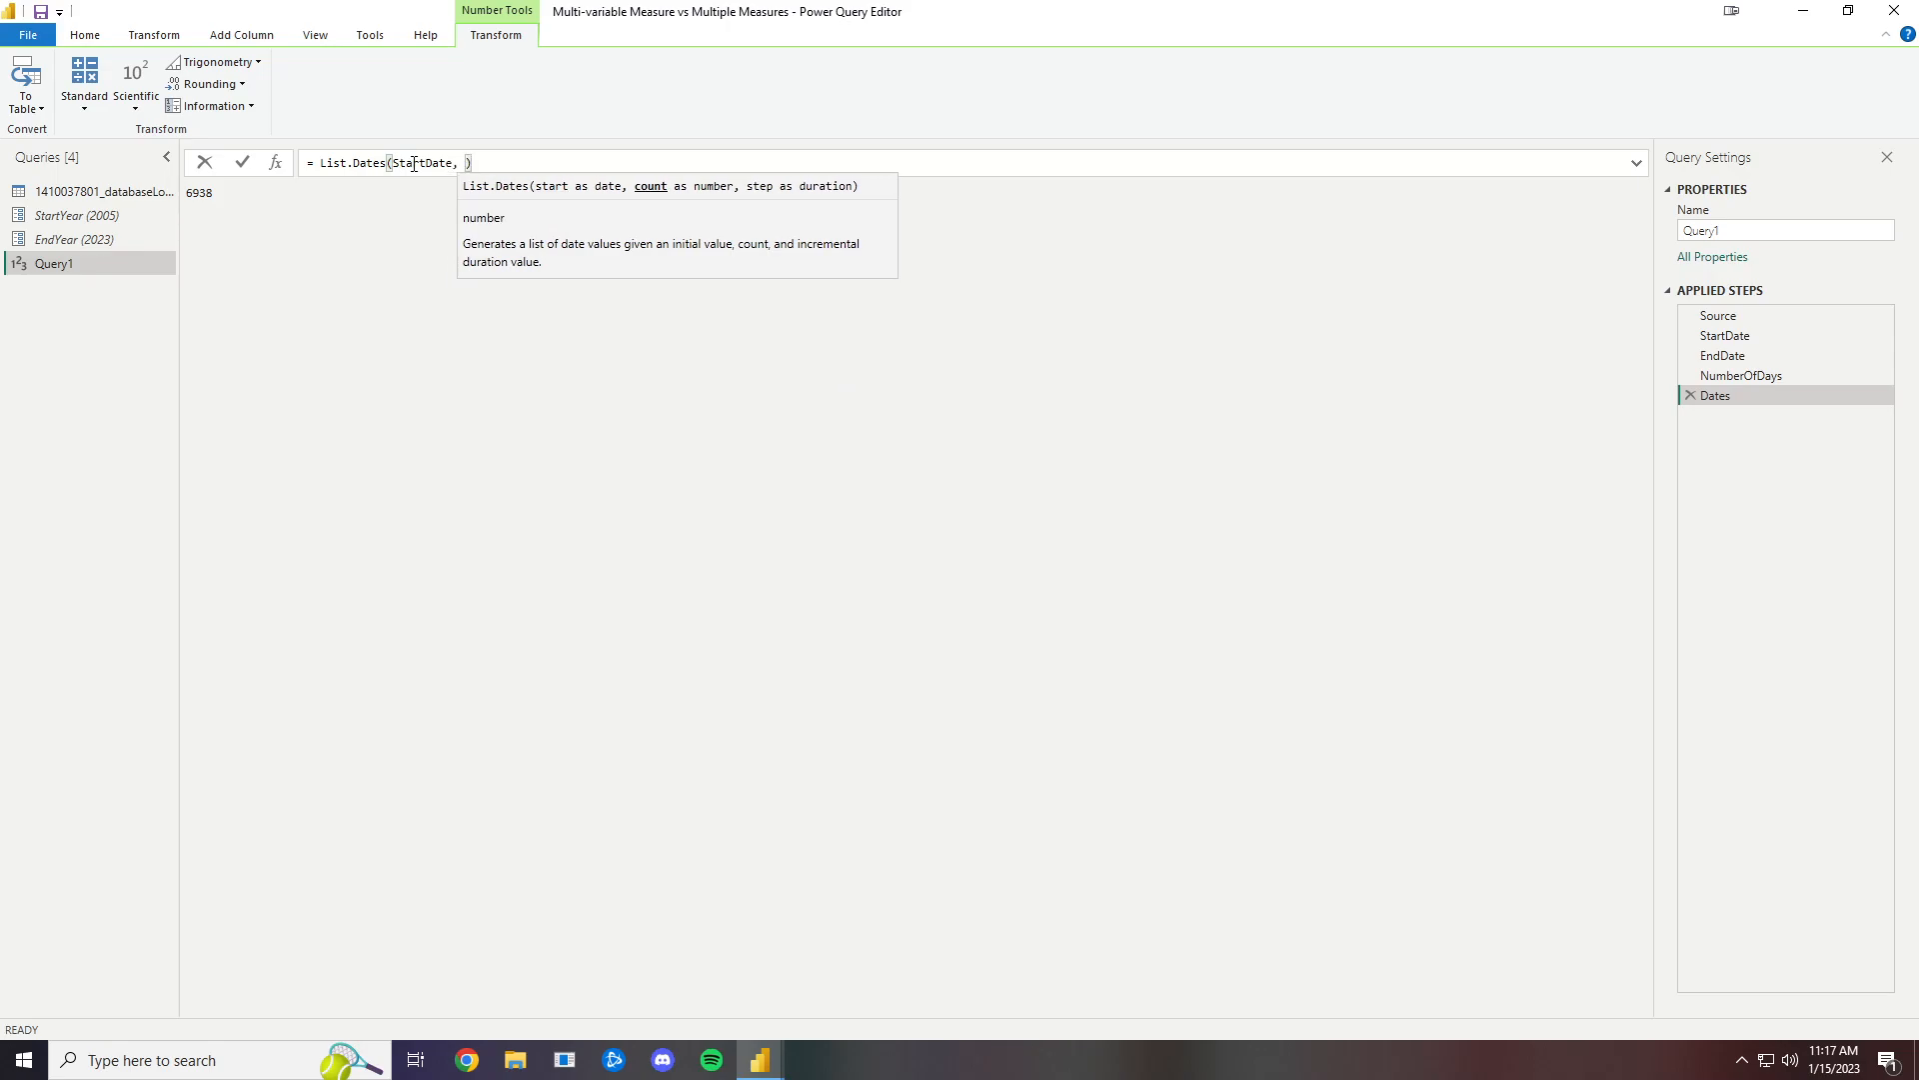
text(NumberOfDays)
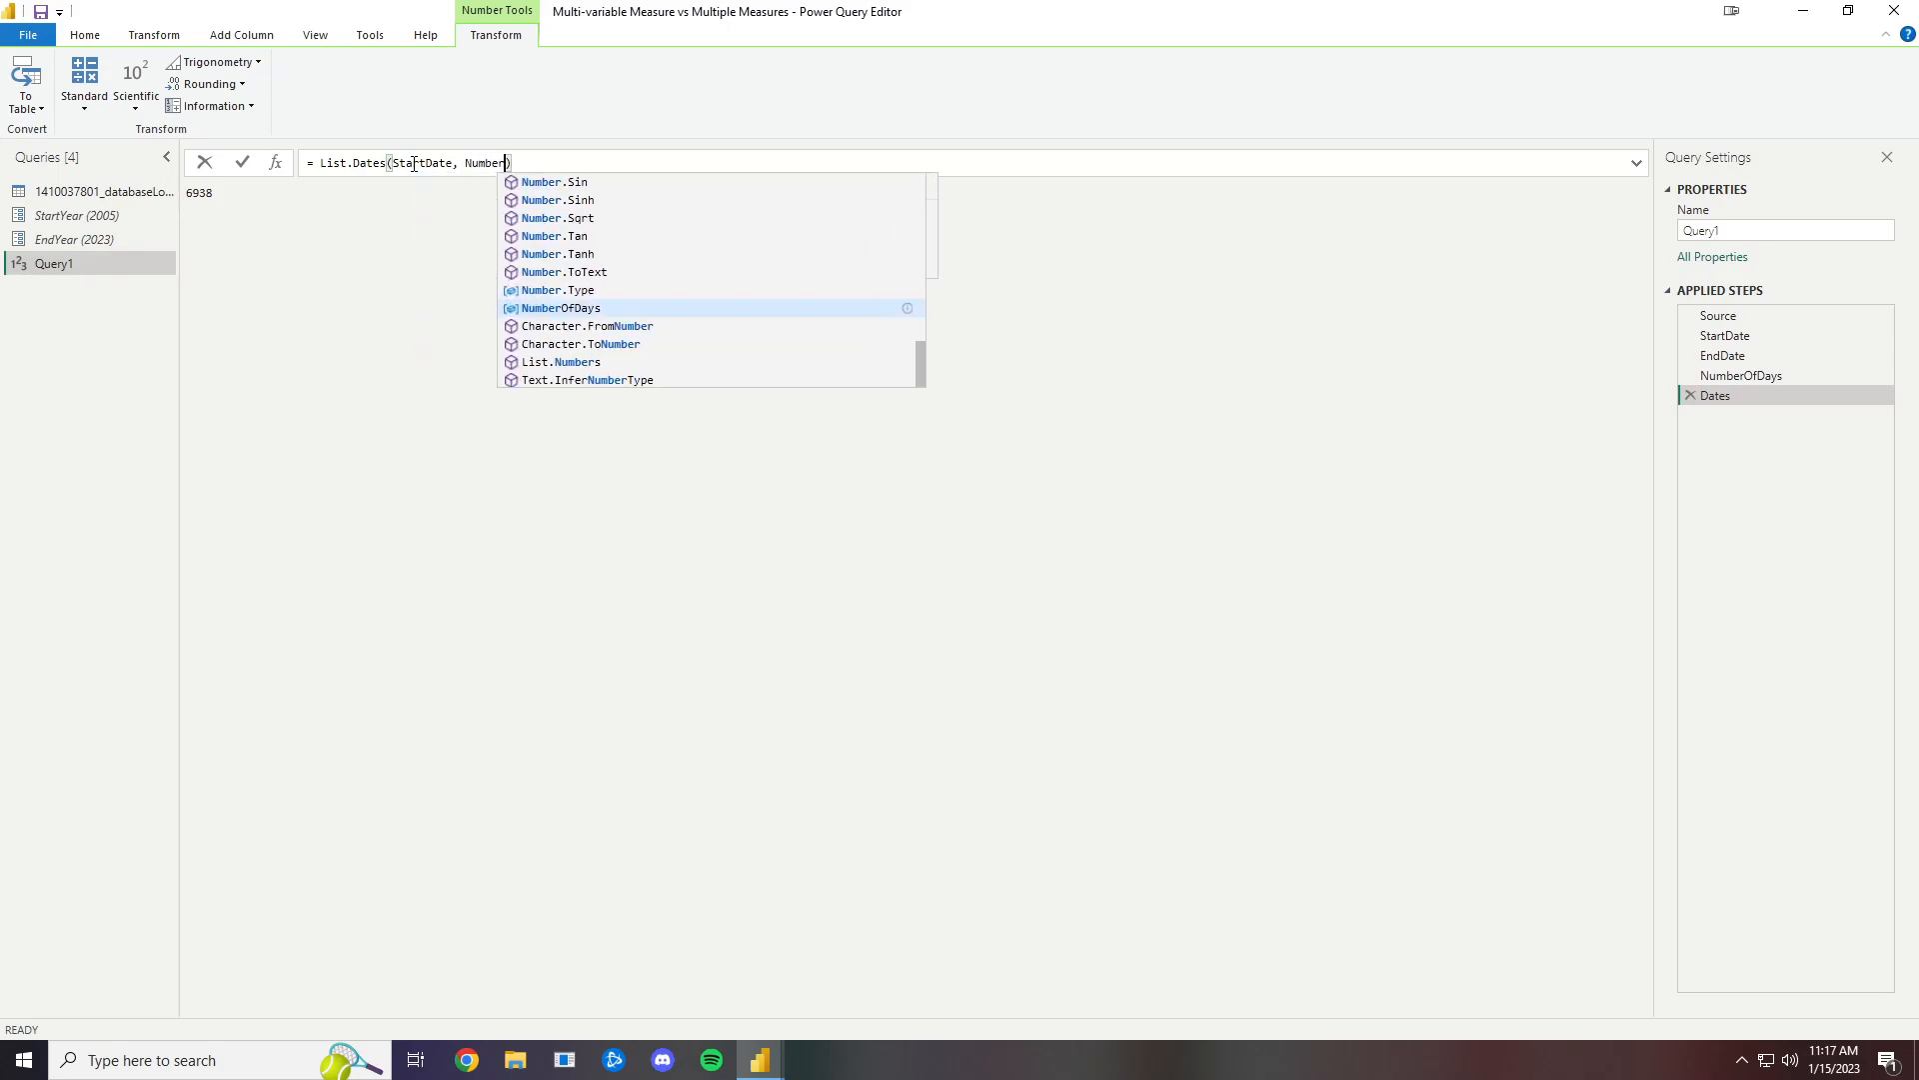
key(Tab)
text(+1)
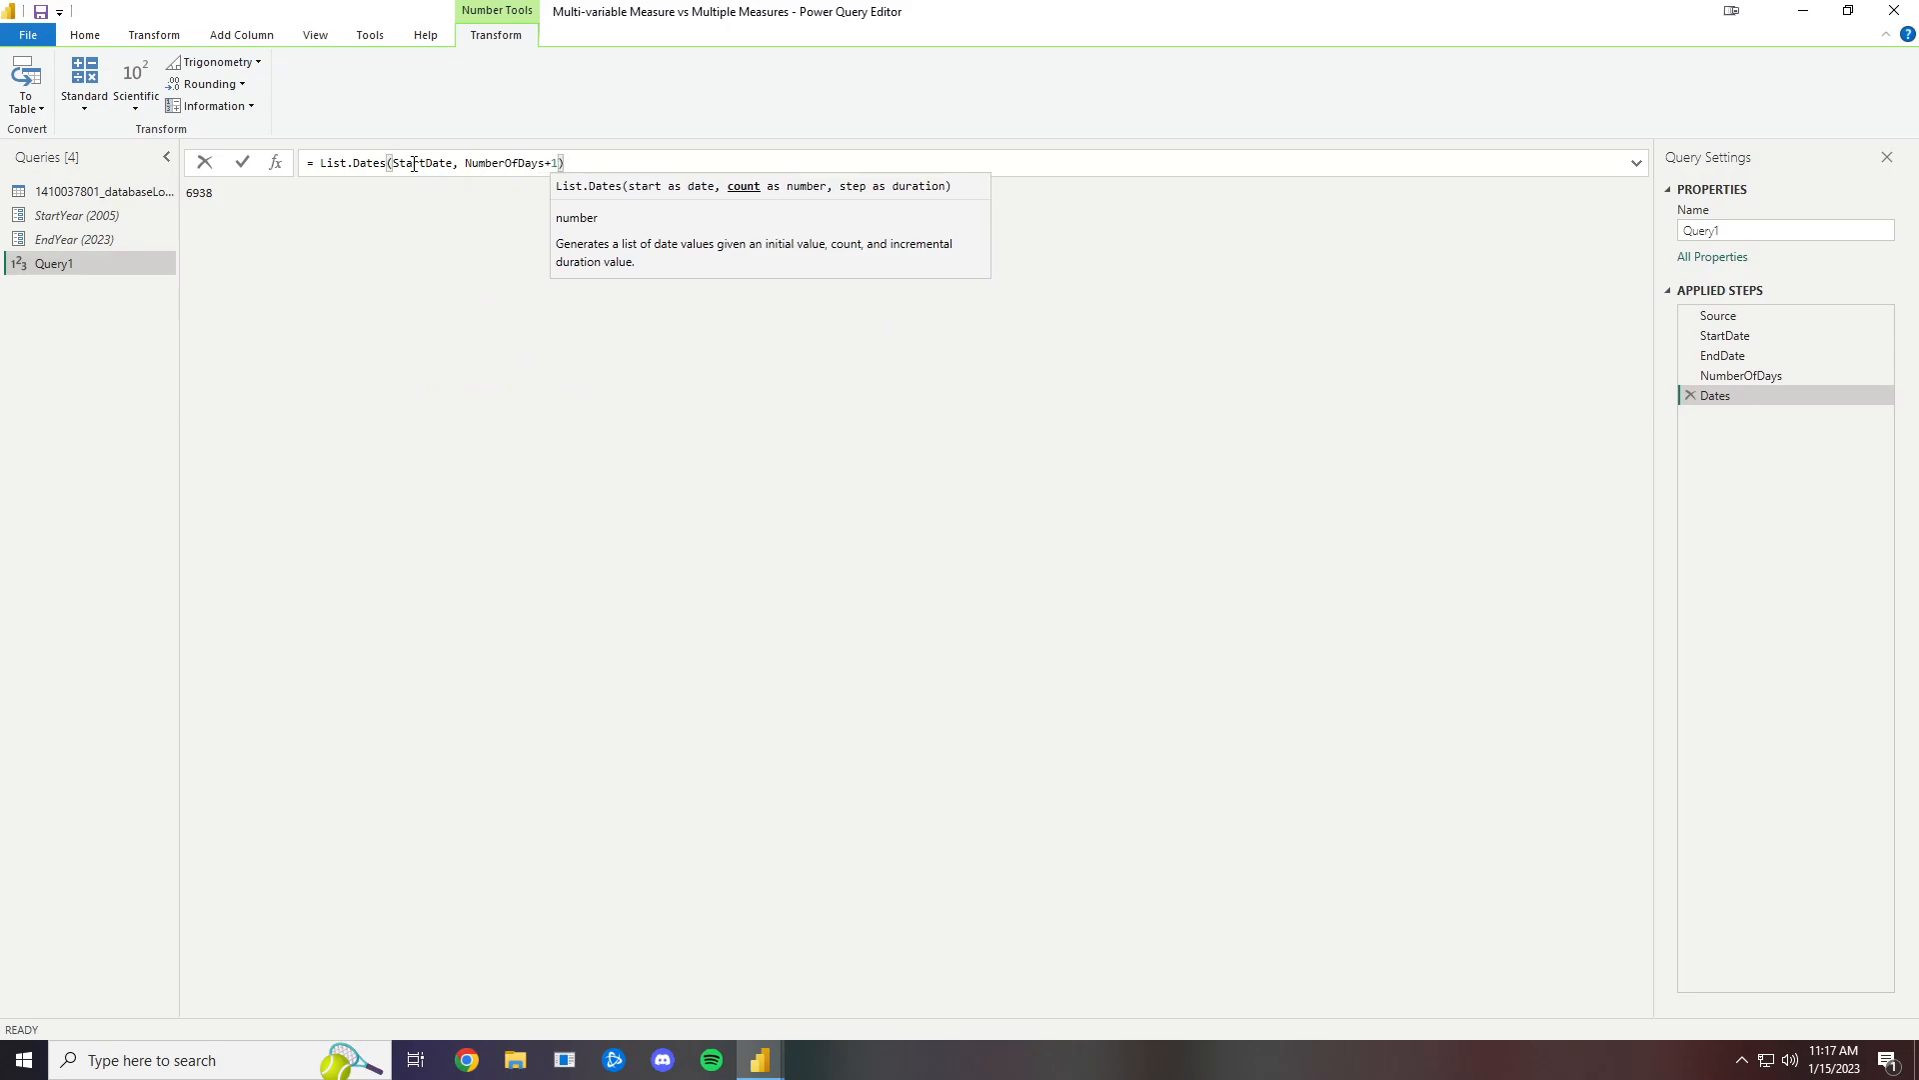
text(, )
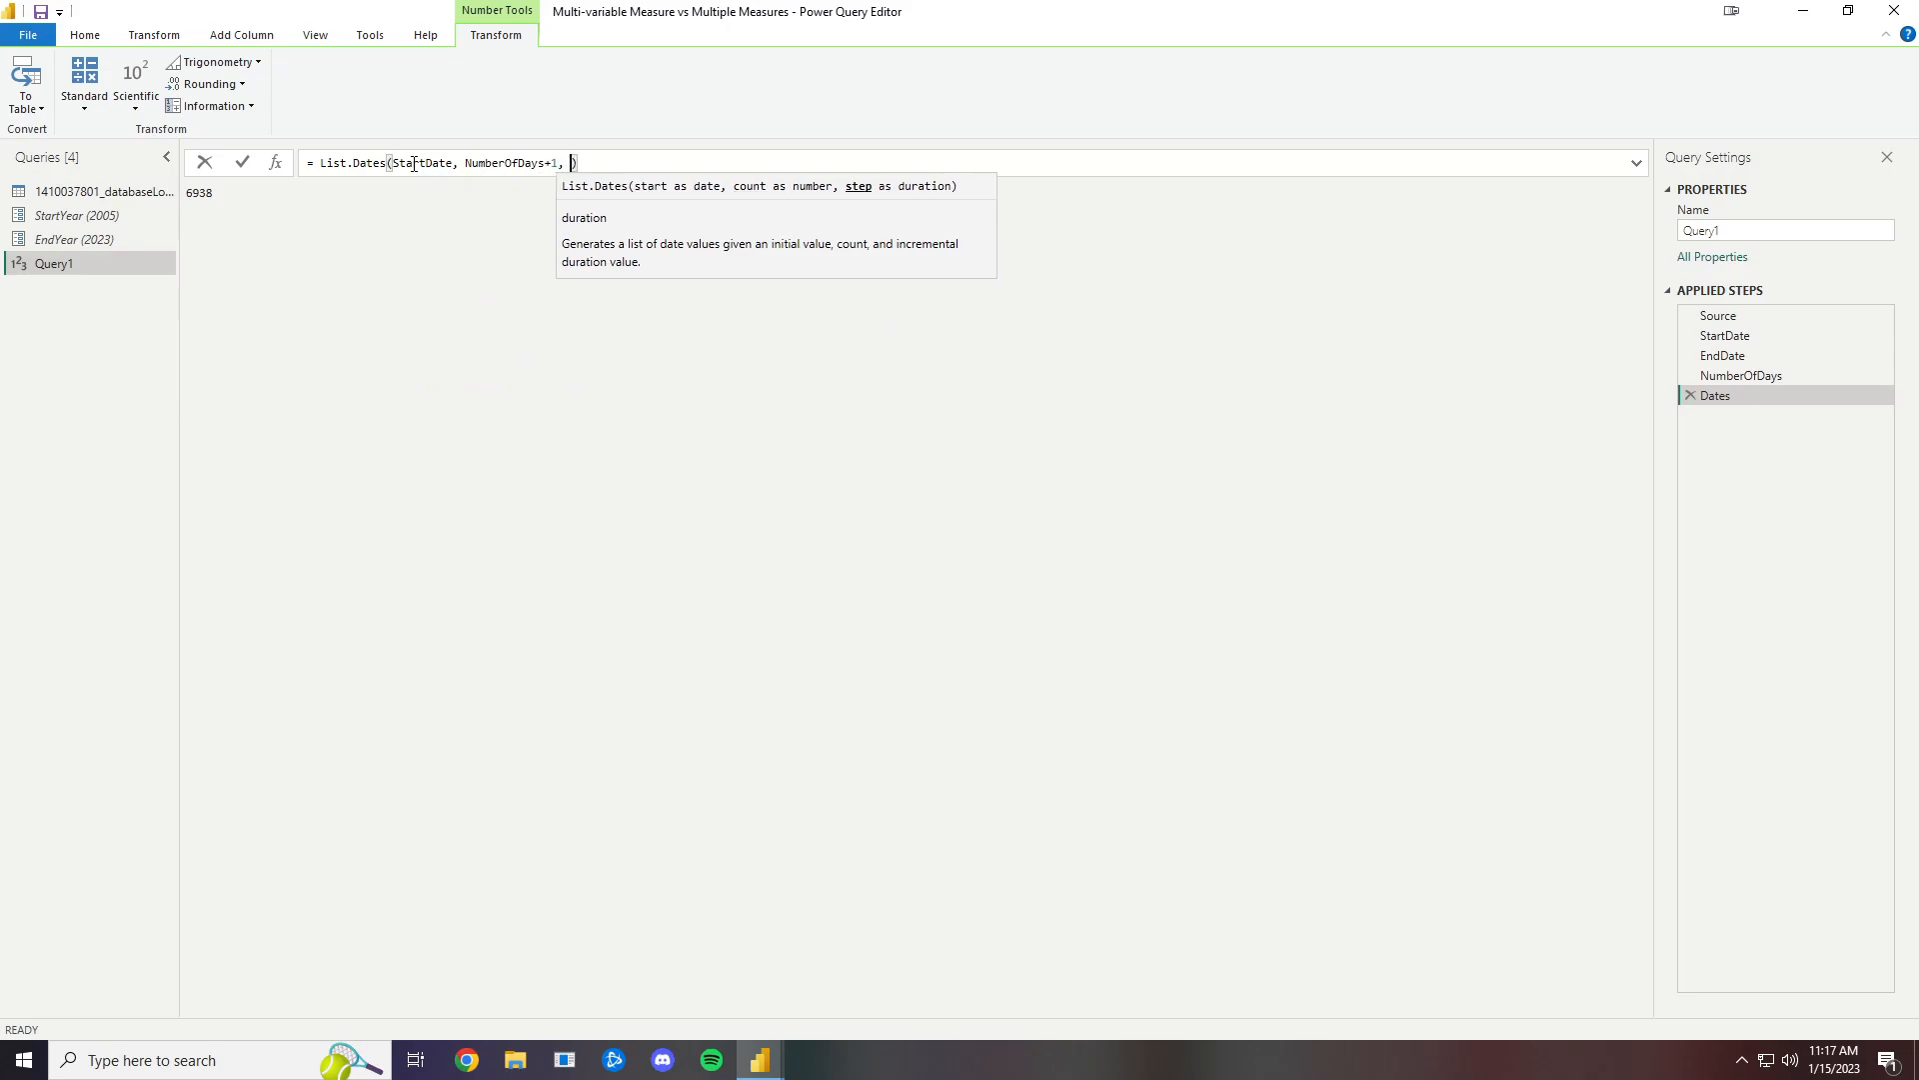
text(#duration)
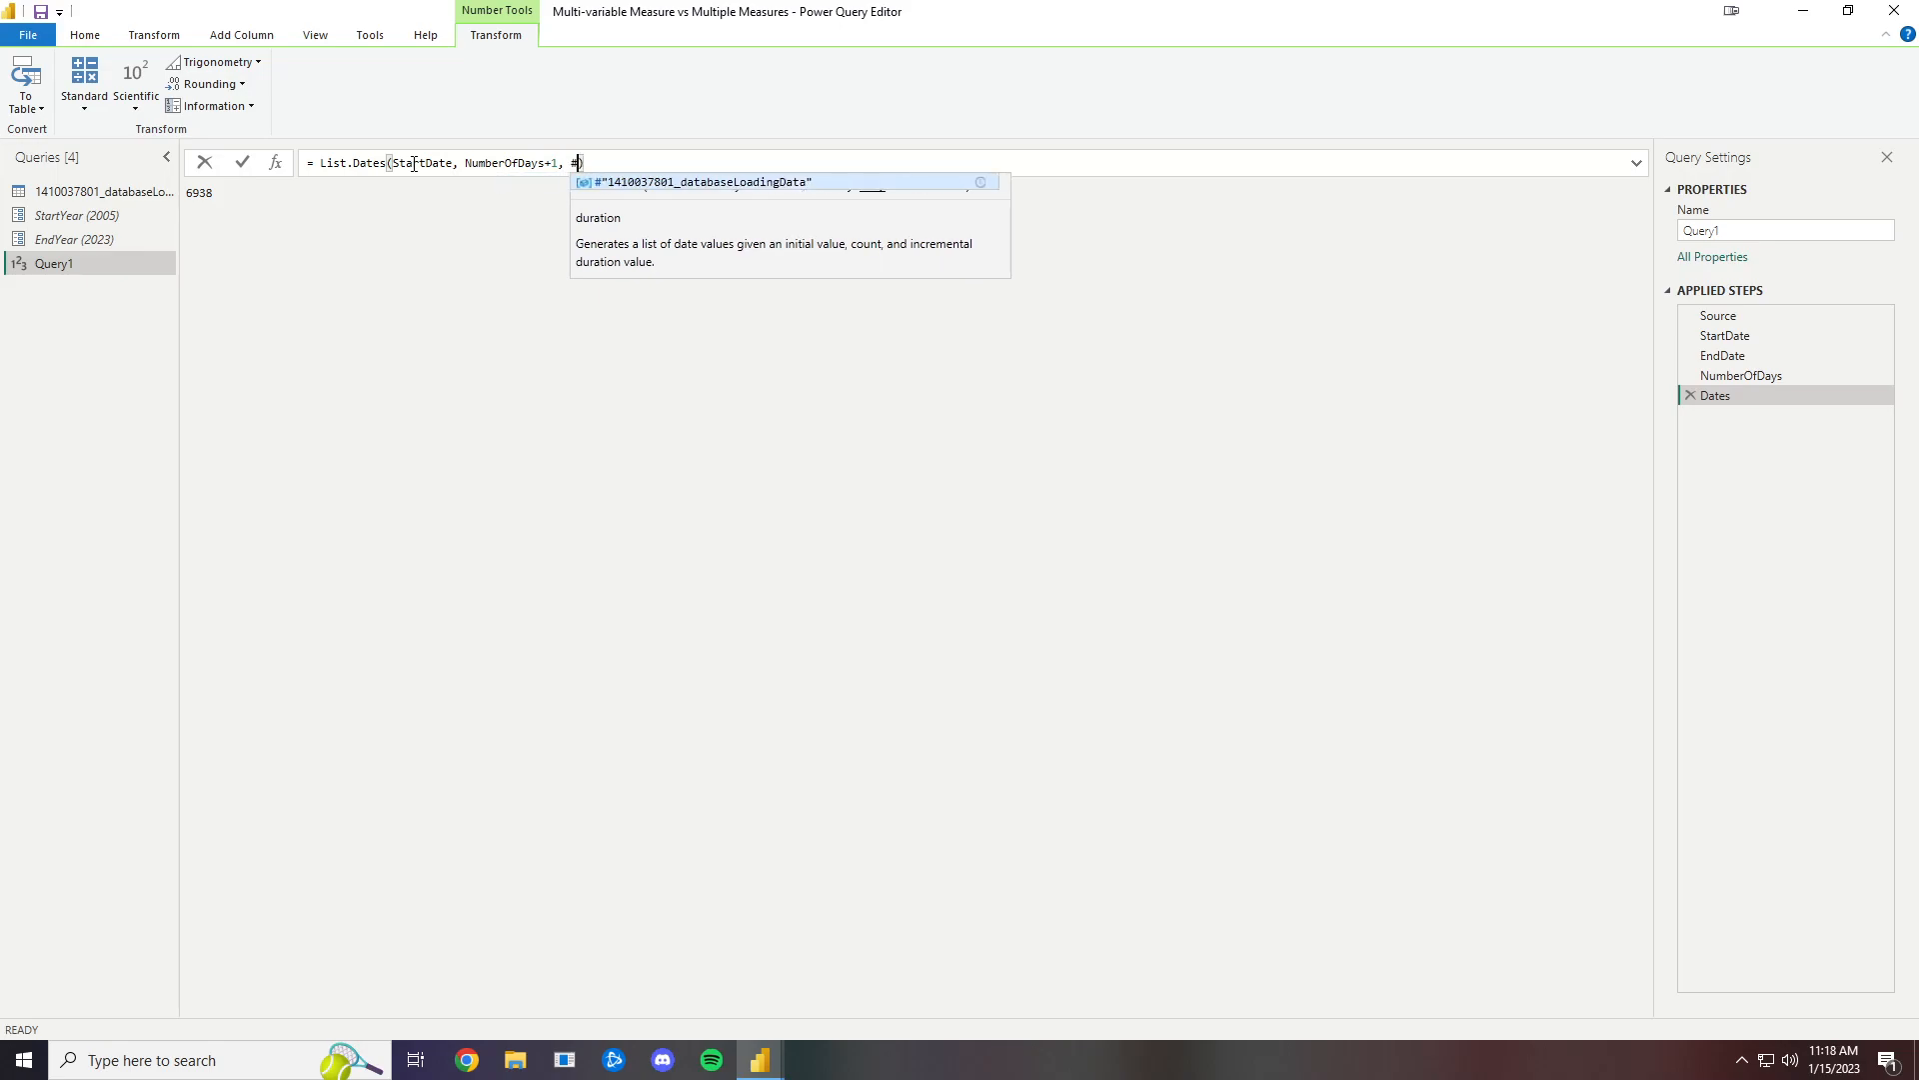
text((1,0,0)
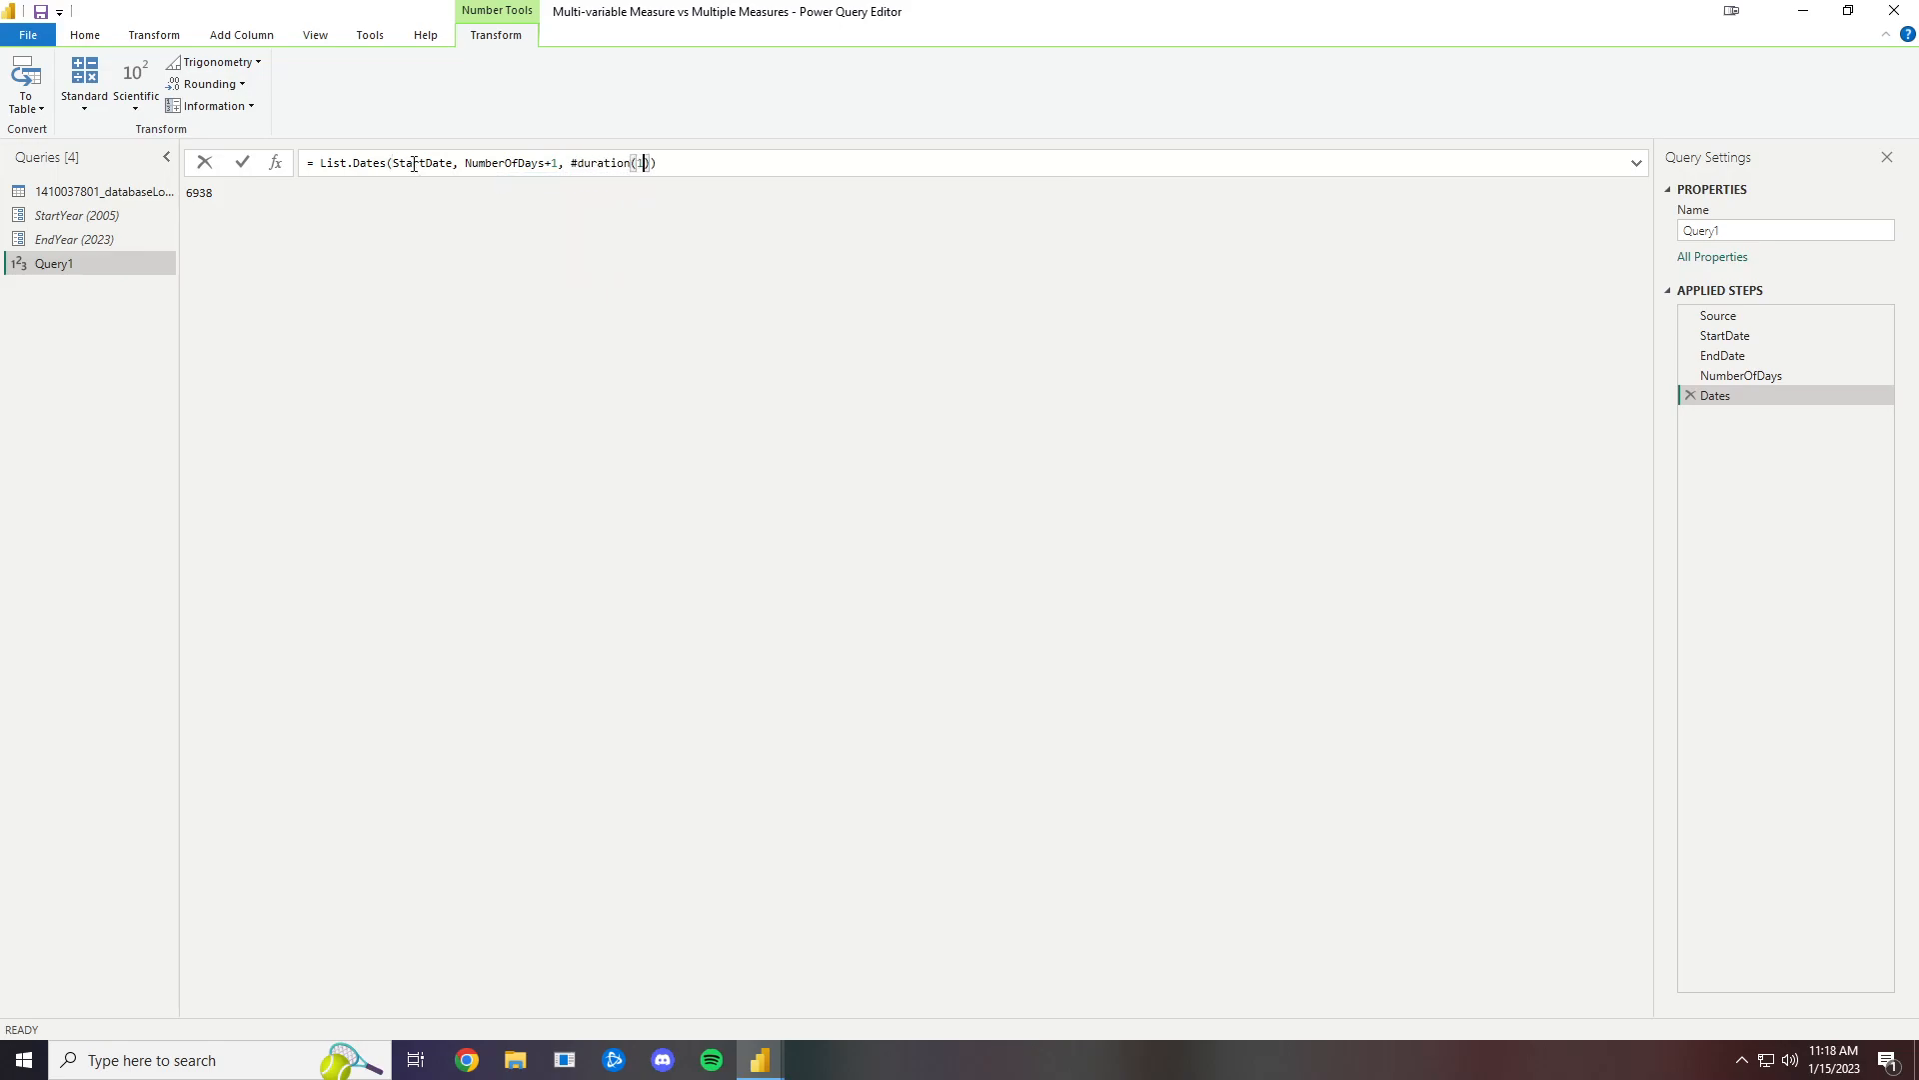
text(,0)
key(Return)
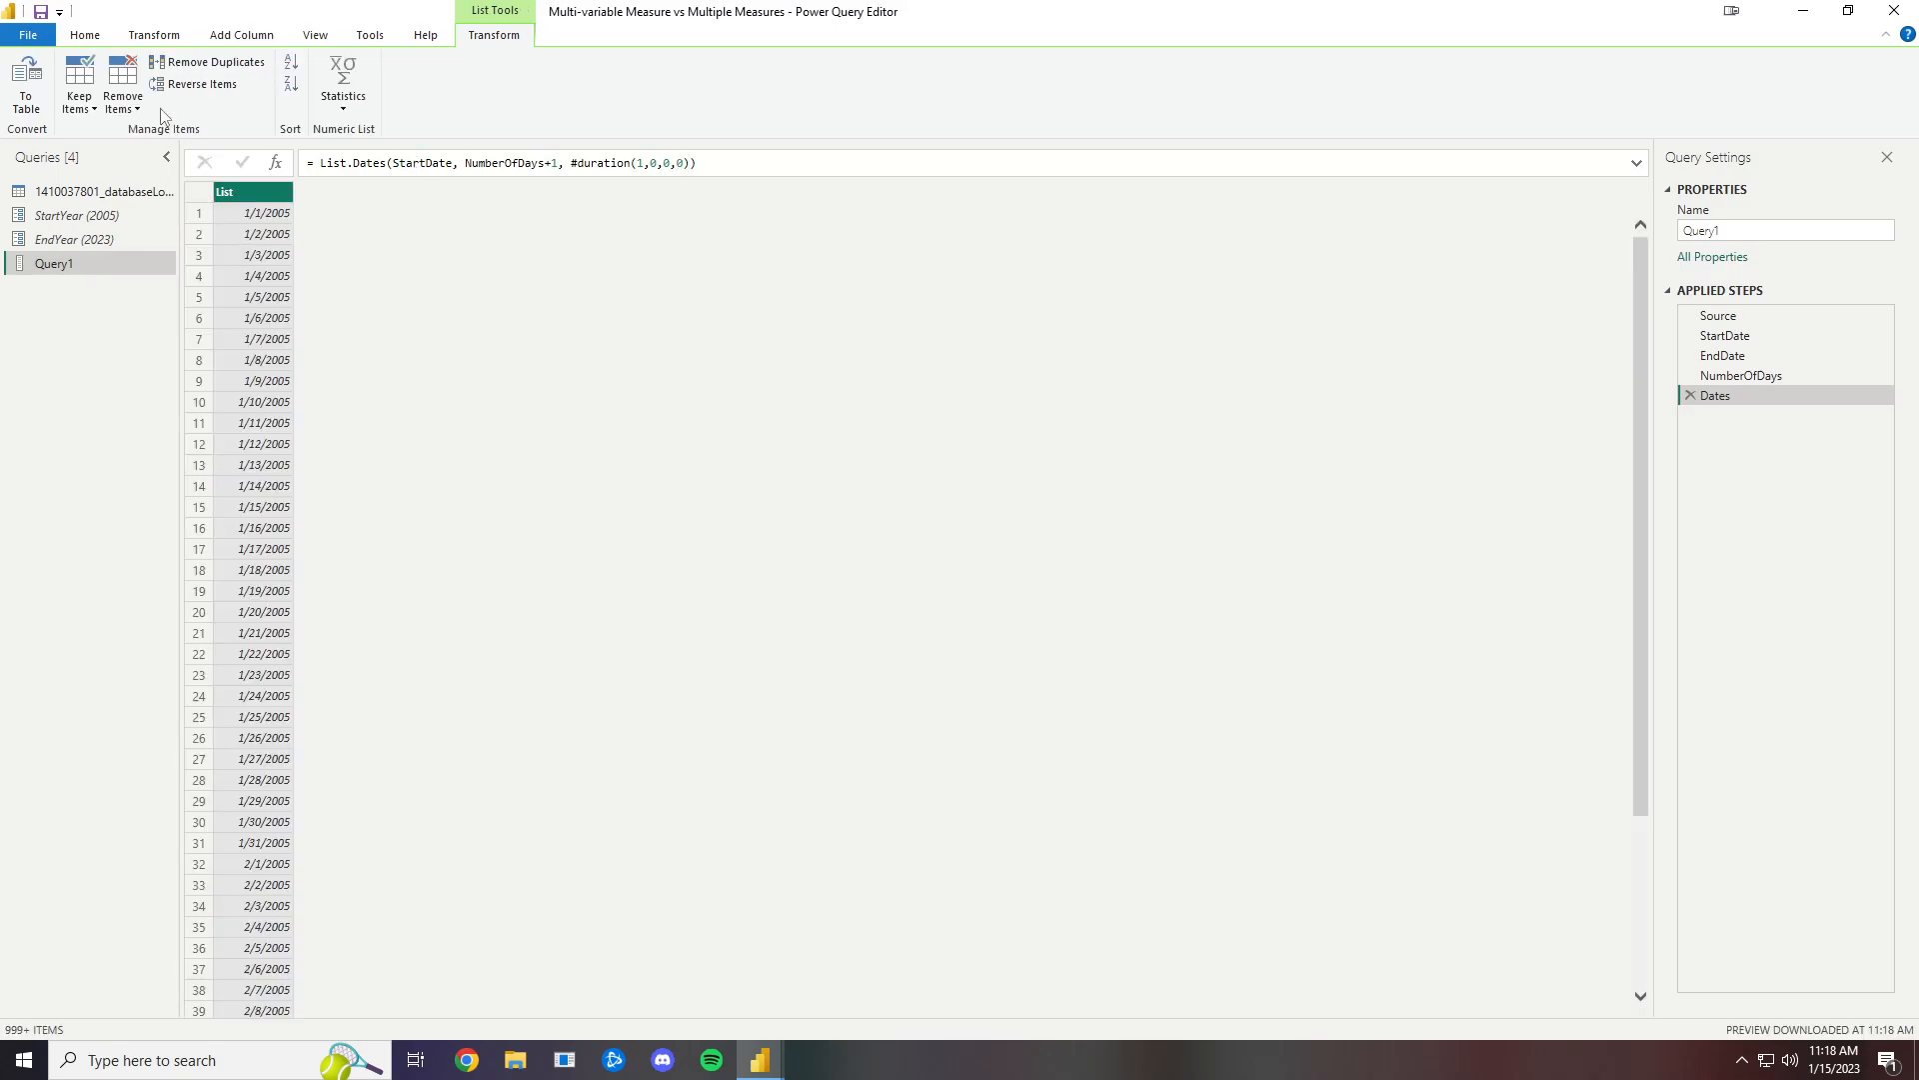
Convert the date list to a table with no delimiter, showing extra columns as errors, and rename its column Date
click(26, 90)
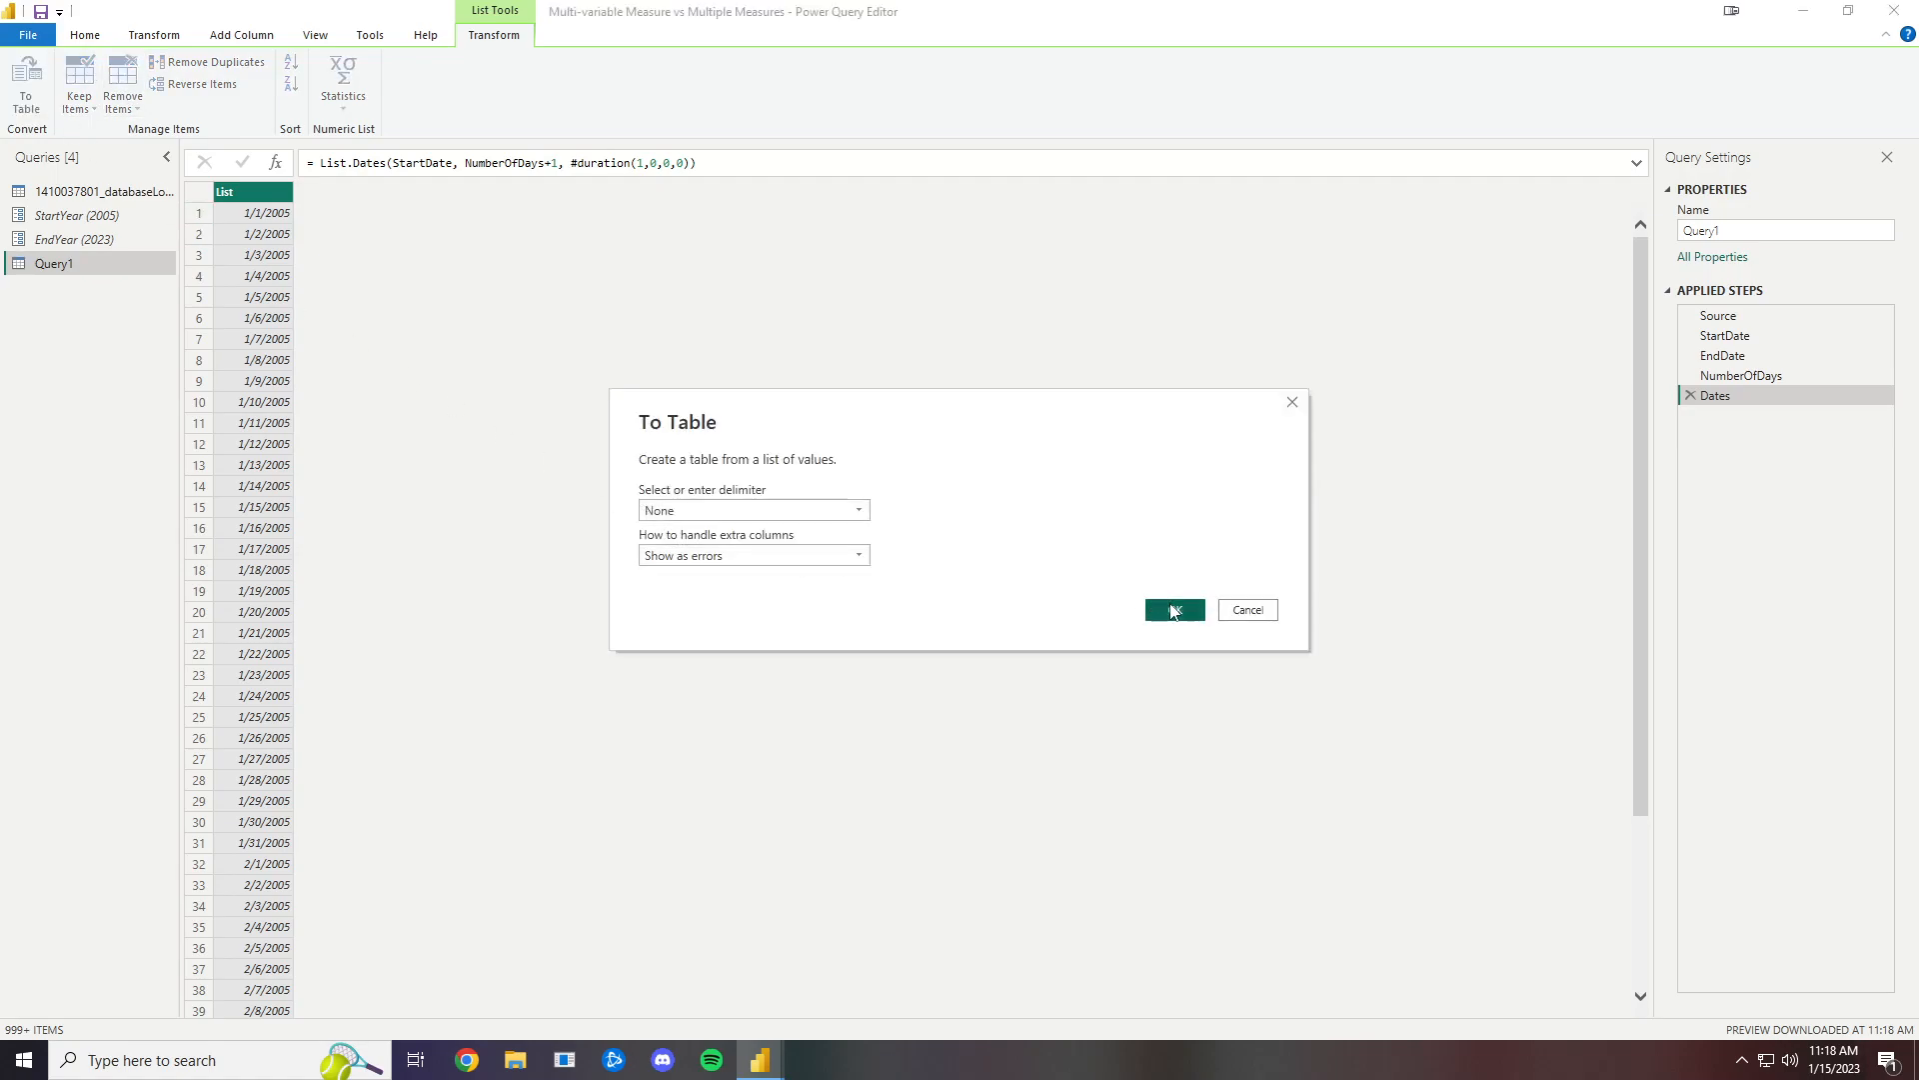
click(1174, 612)
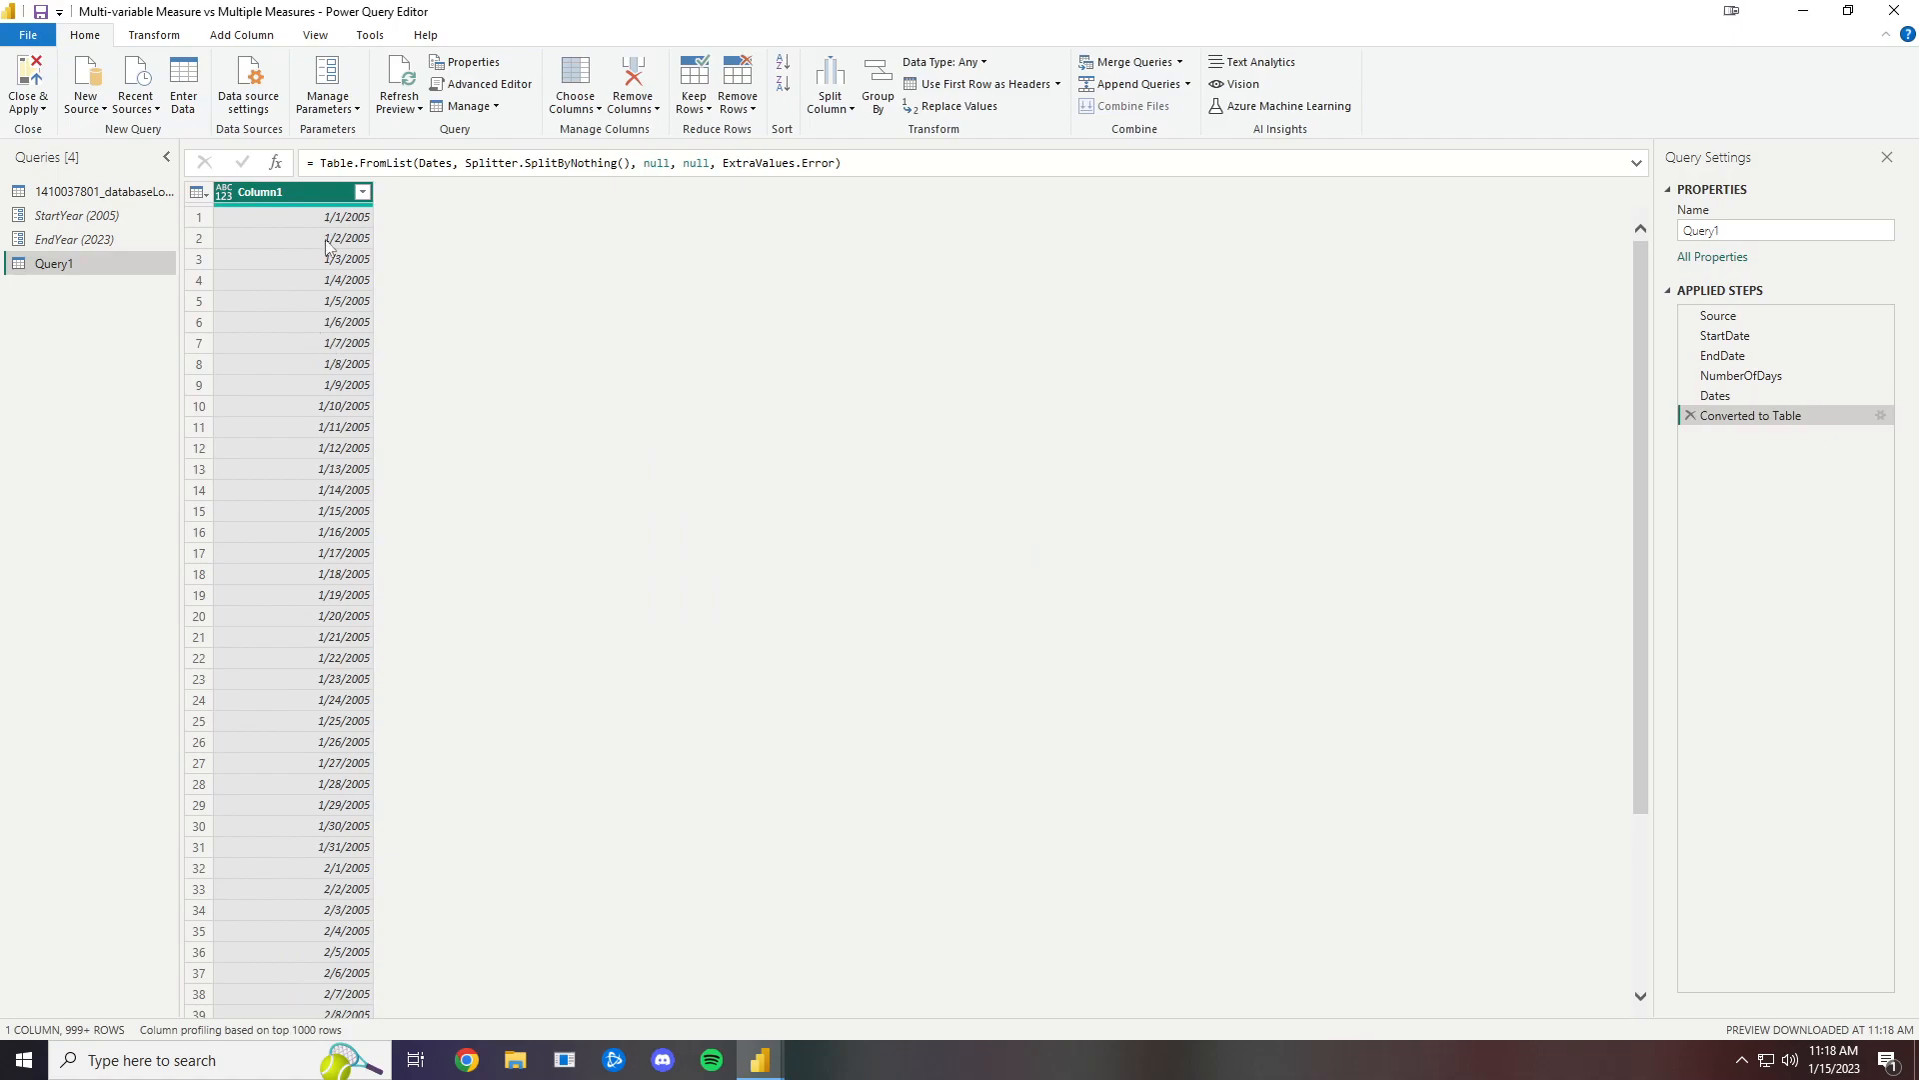
double_click(308, 191)
text(Date)
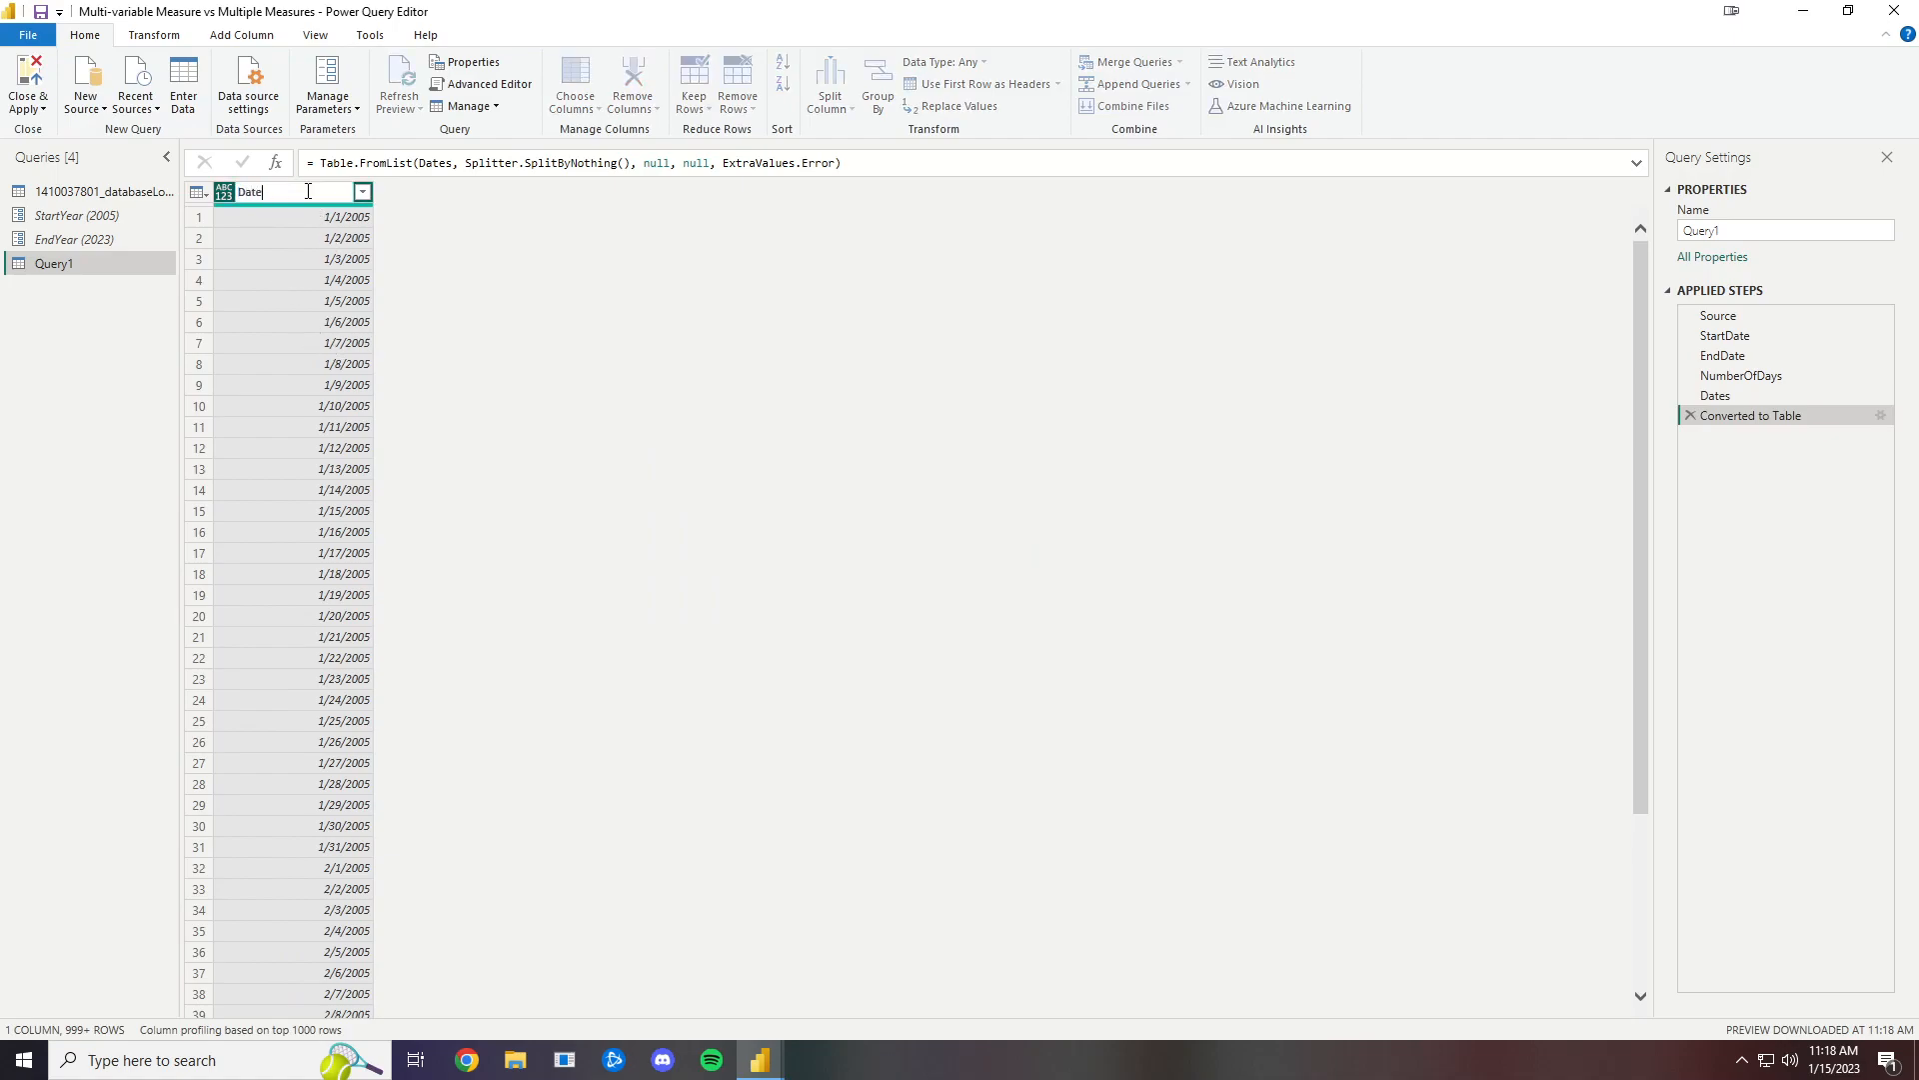
key(Return)
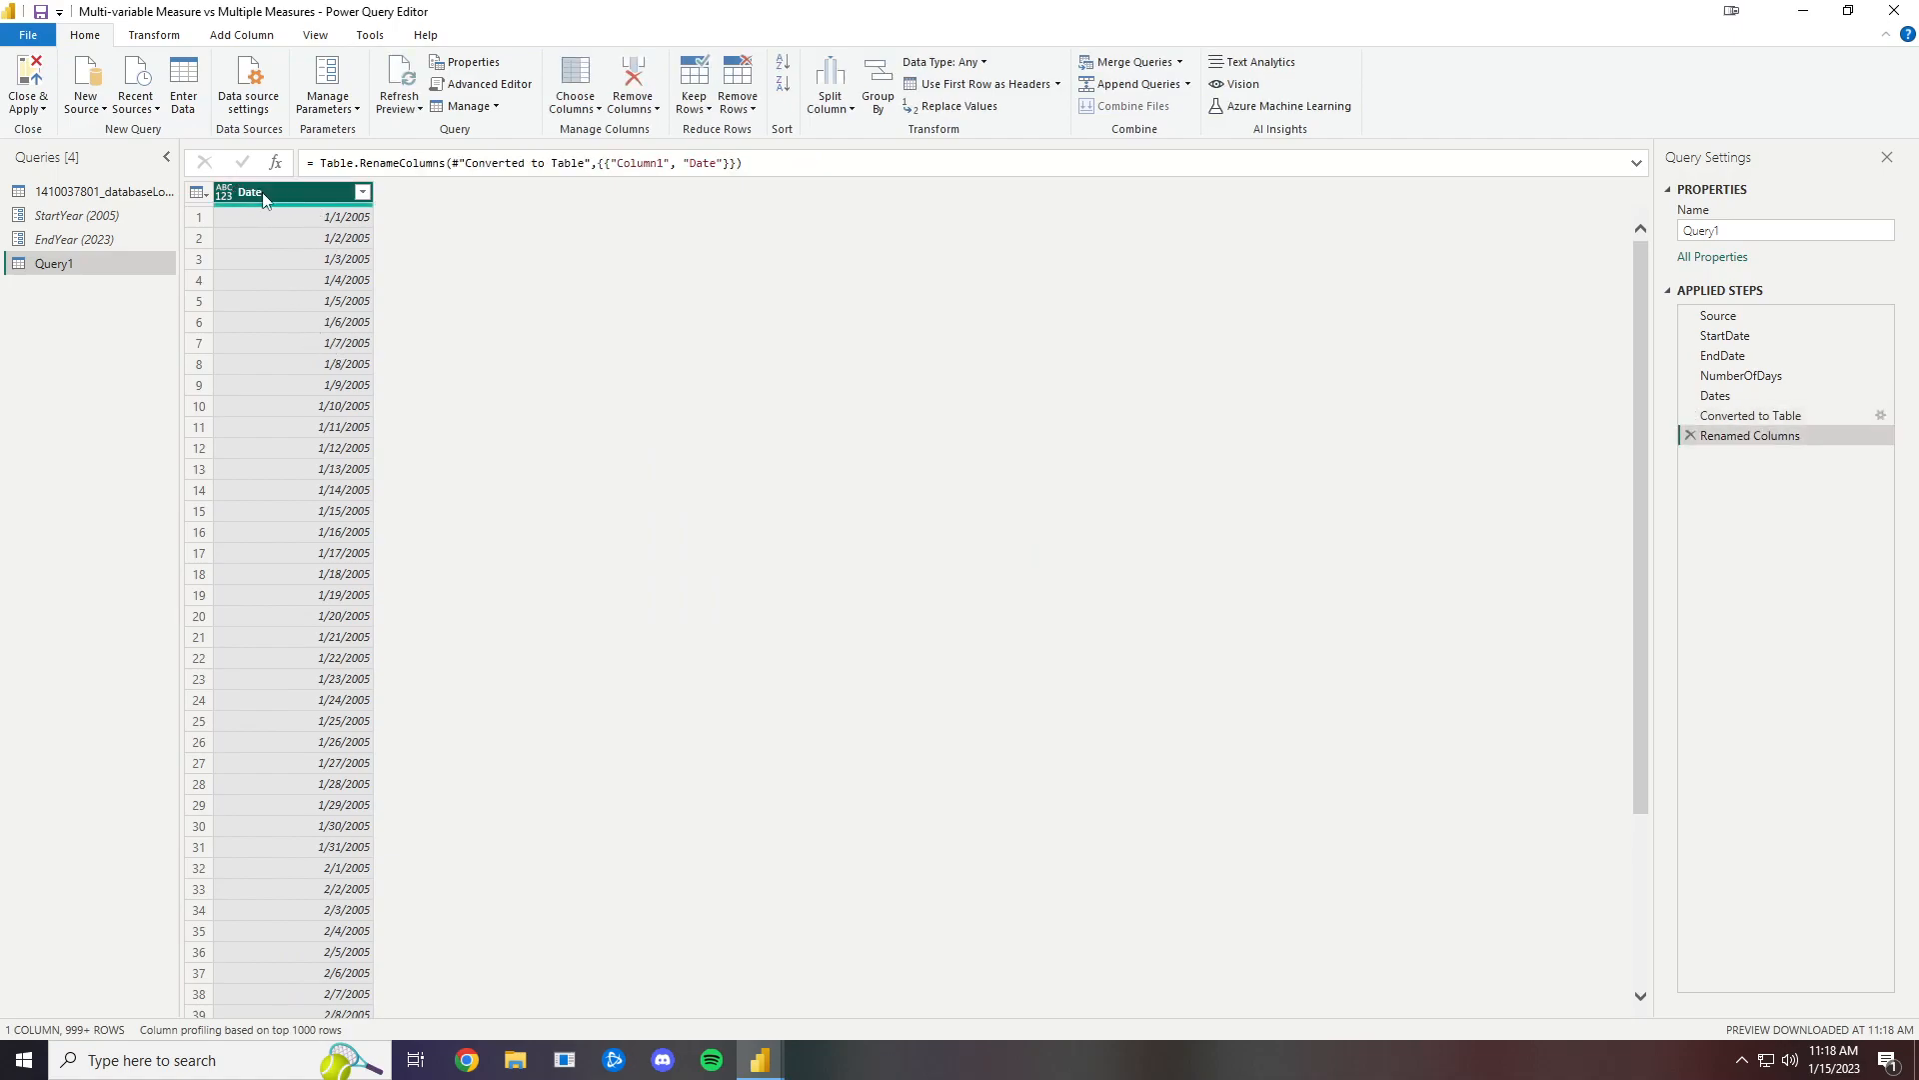
Set the Date column's data type to Date and add a Year column derived from it
click(223, 200)
click(286, 322)
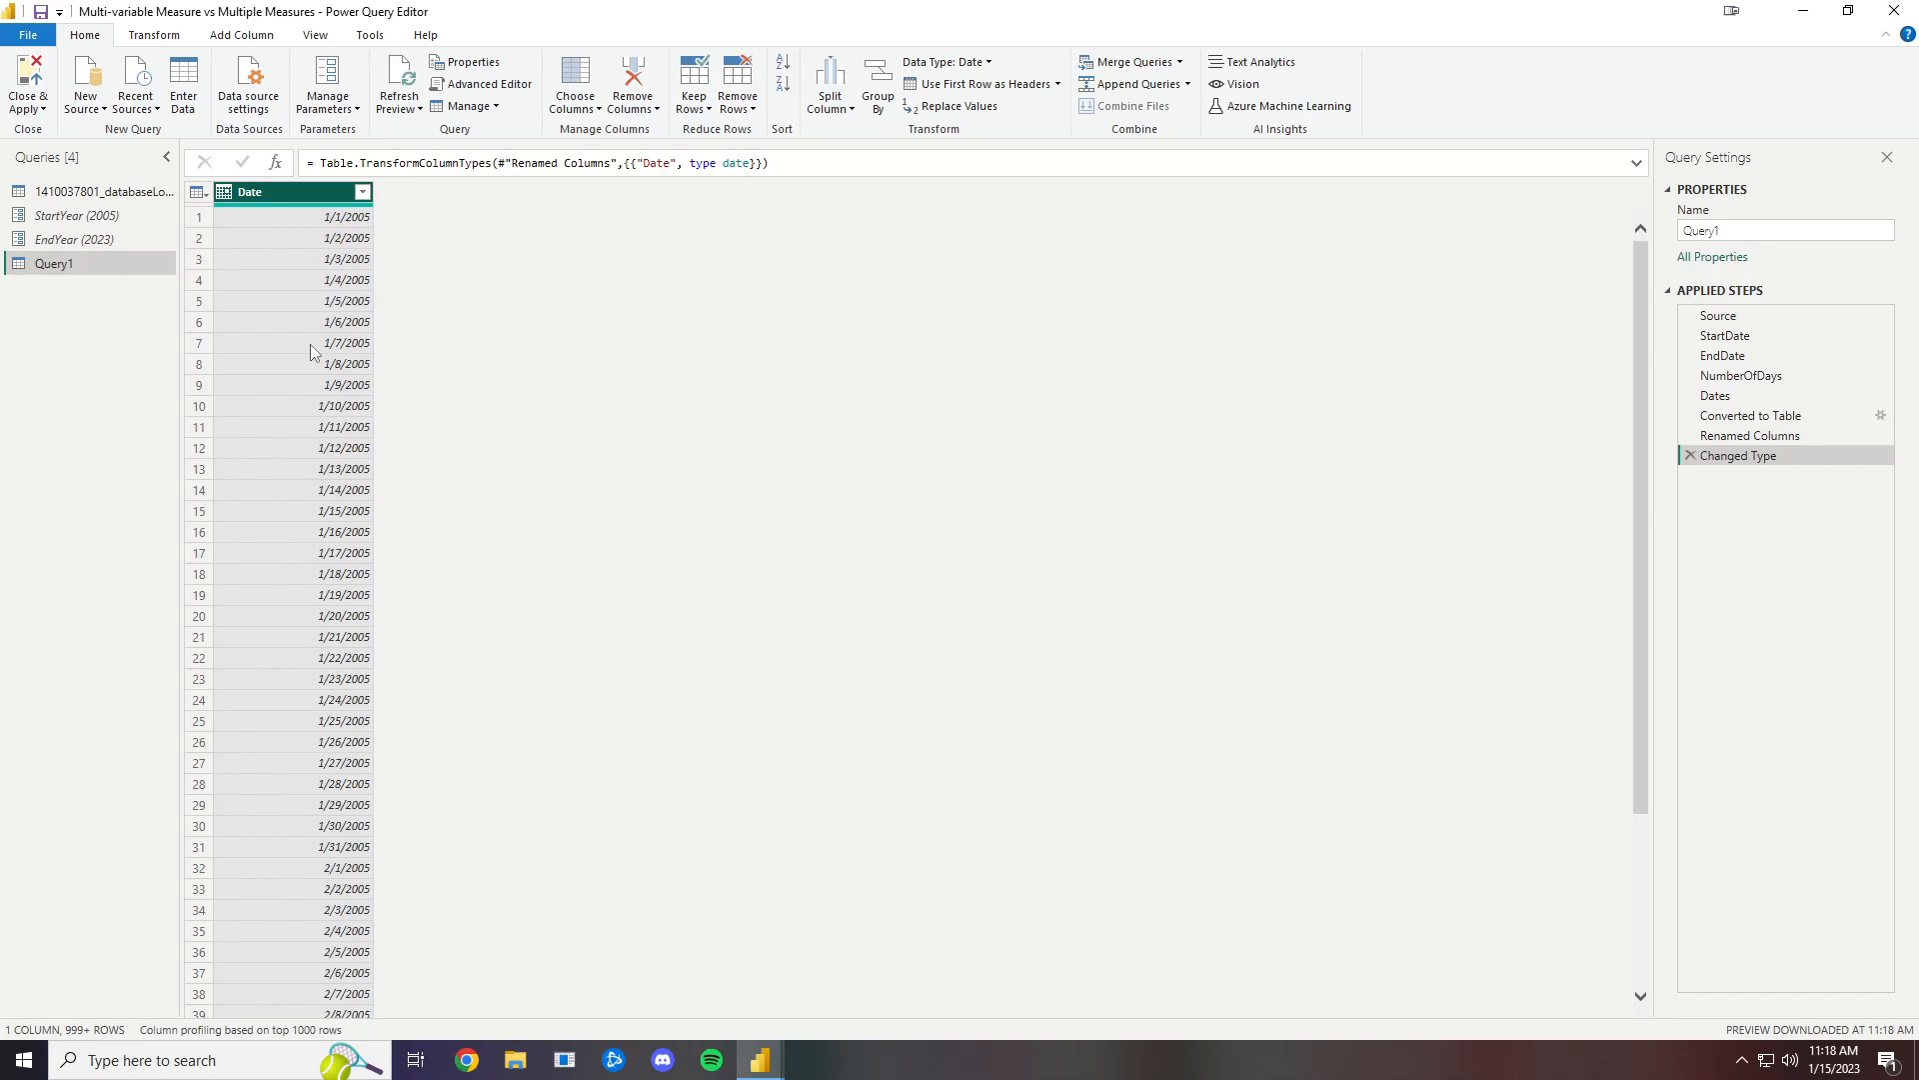
click(267, 38)
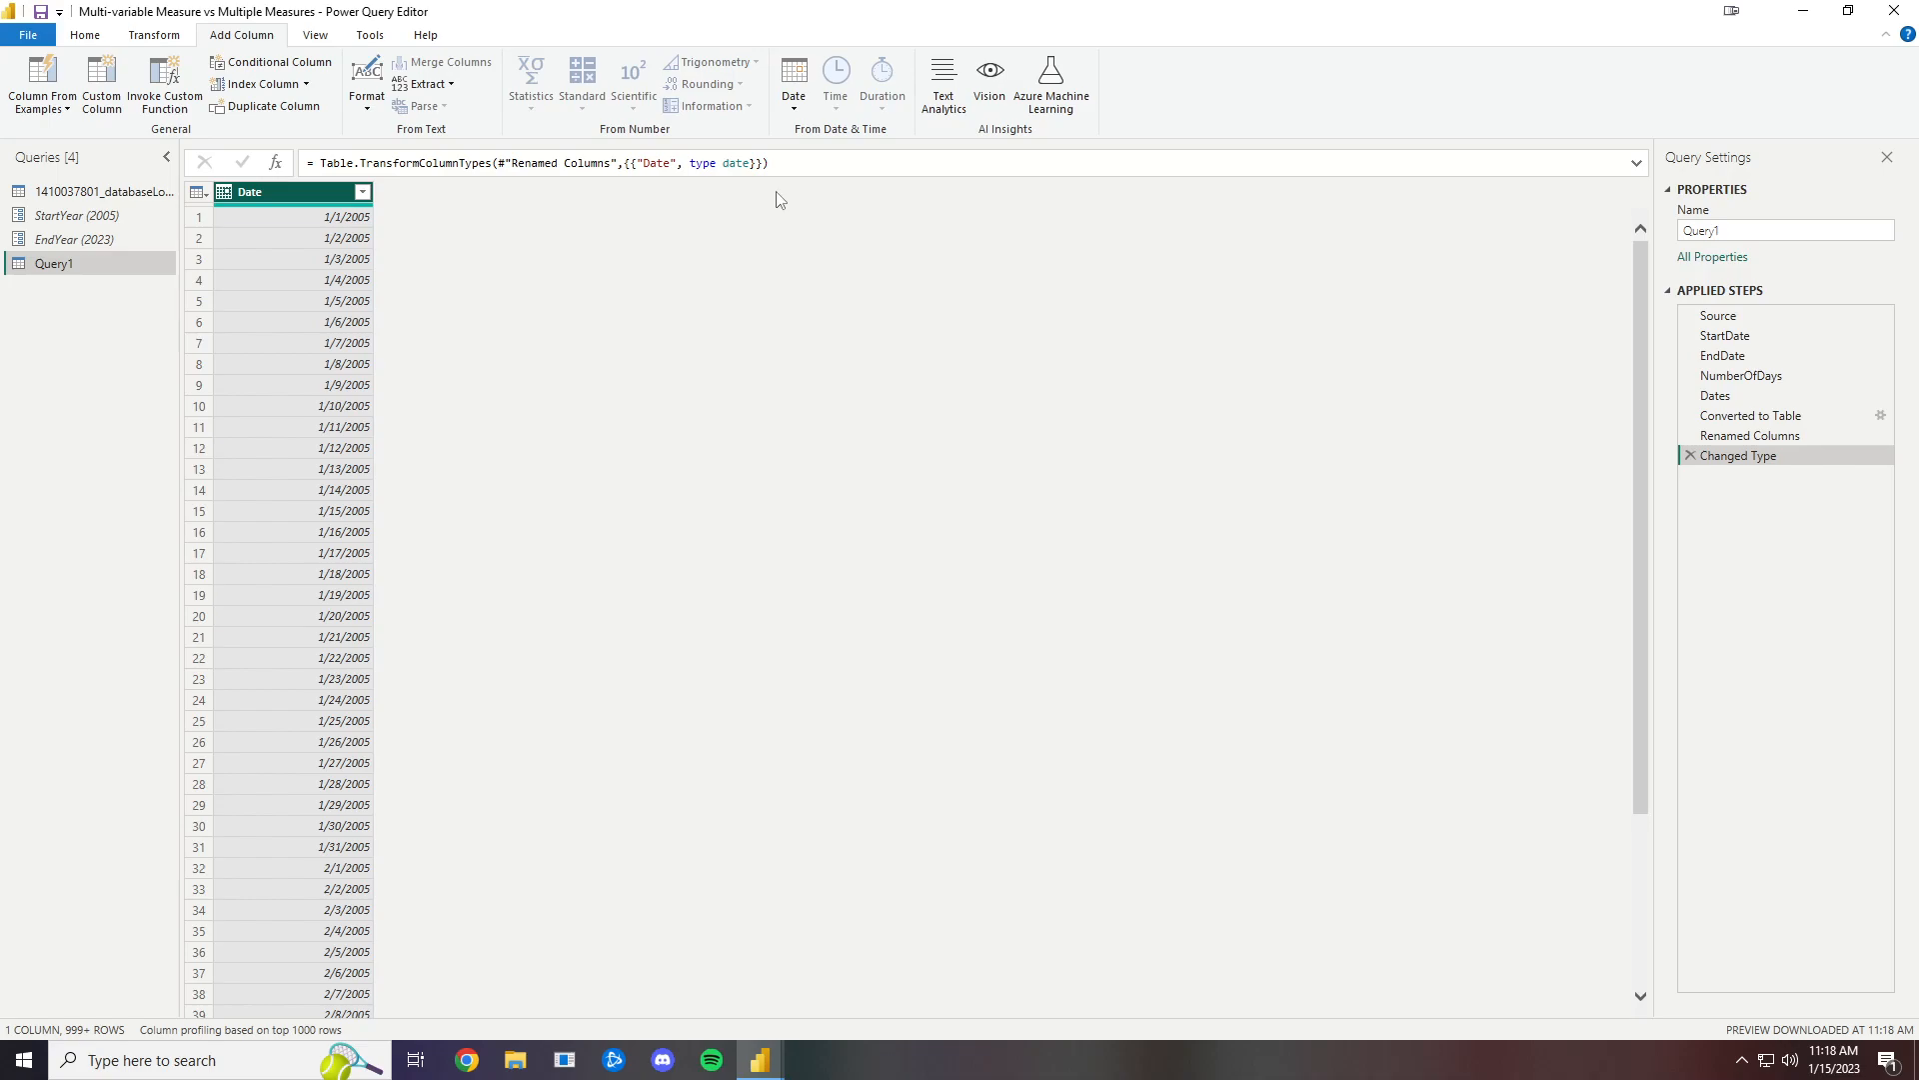
click(801, 114)
mouse_move(853, 198)
click(983, 203)
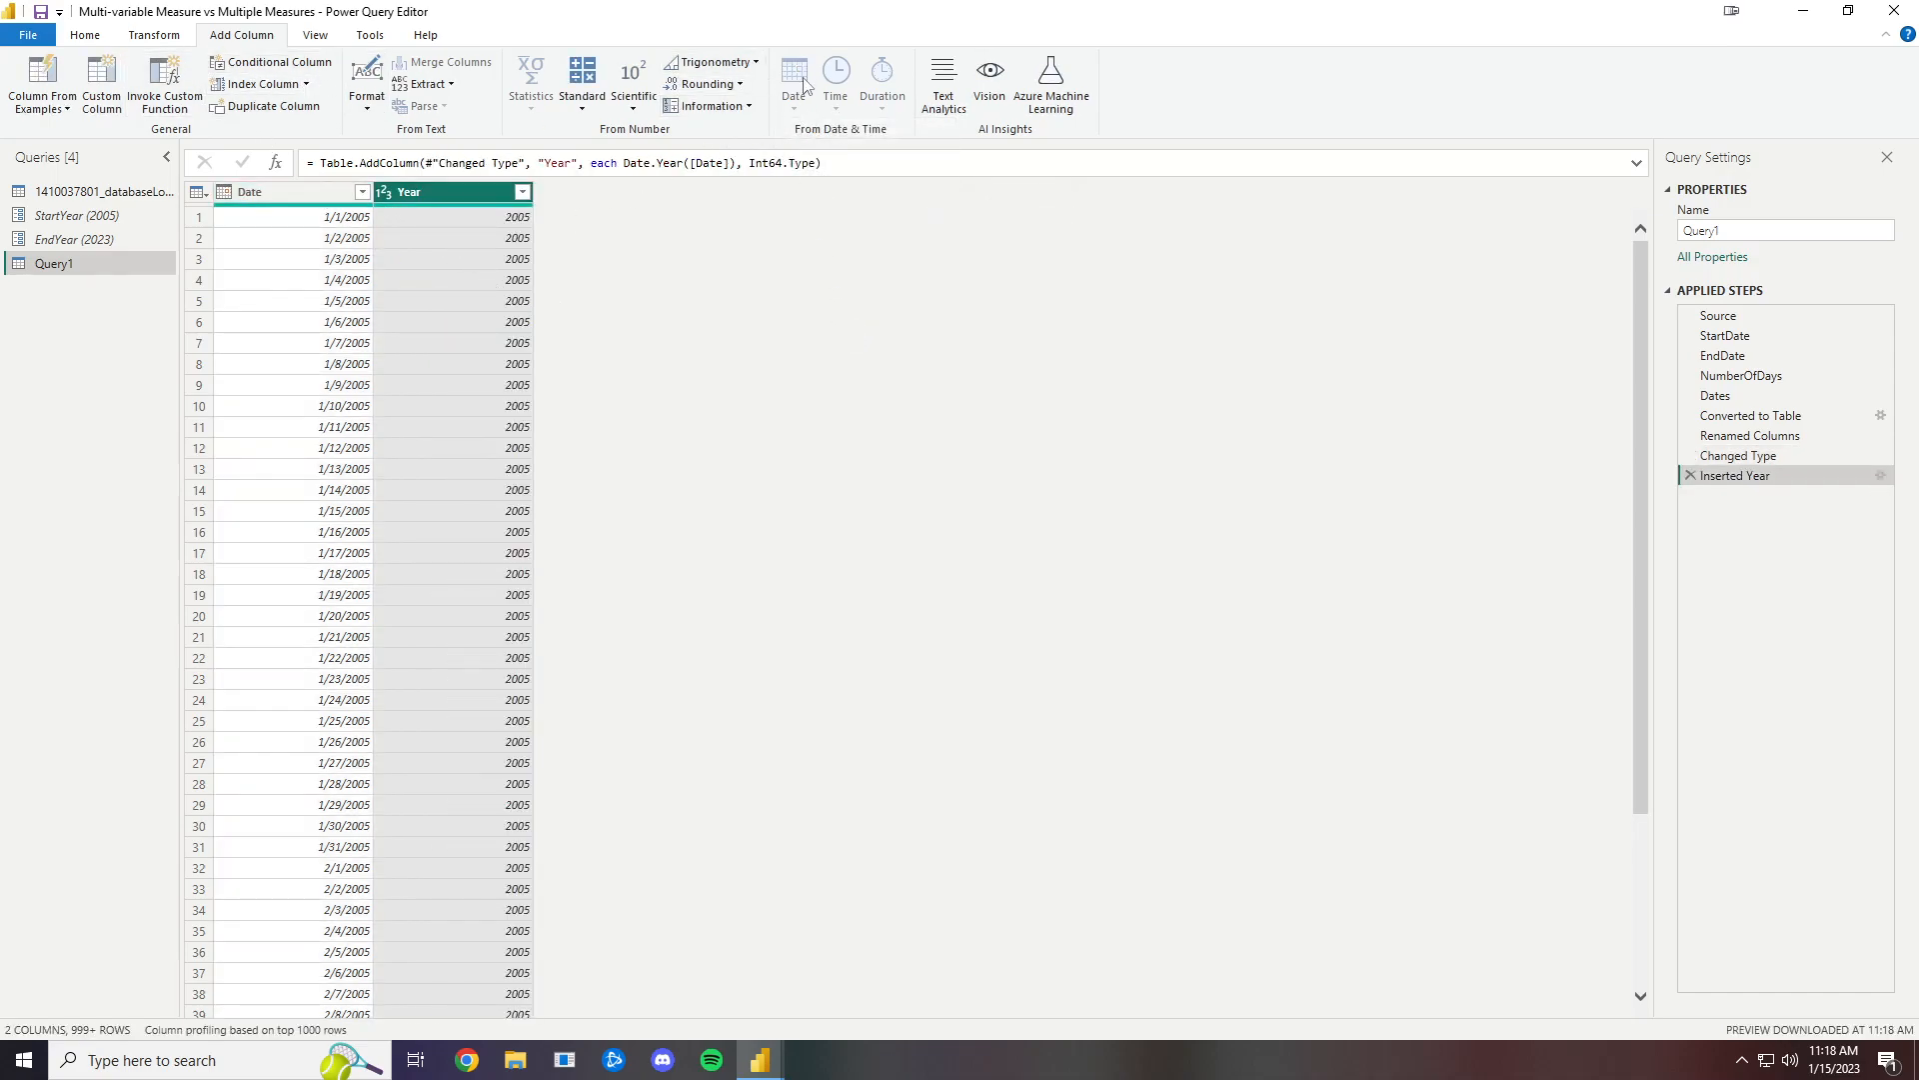
Add month number and month name columns derived from the Date column
click(335, 241)
click(793, 108)
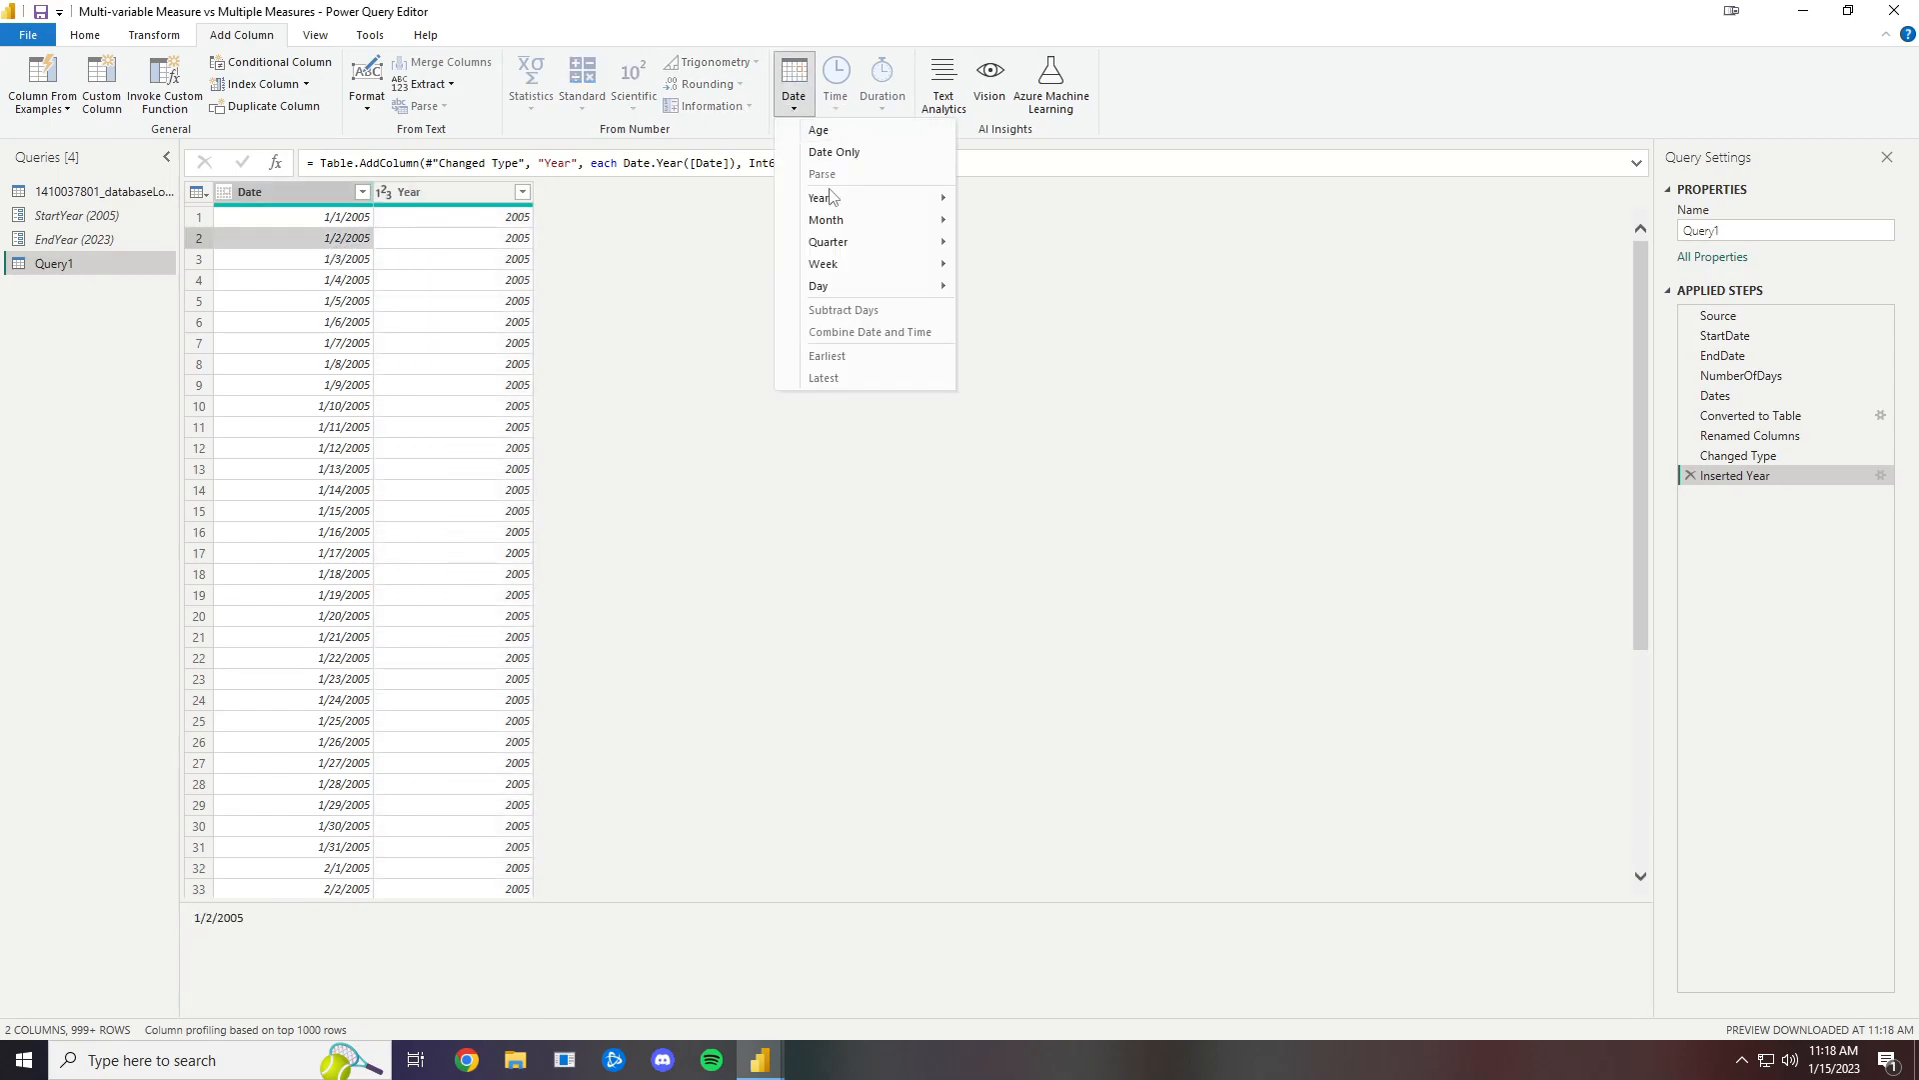
mouse_move(849, 221)
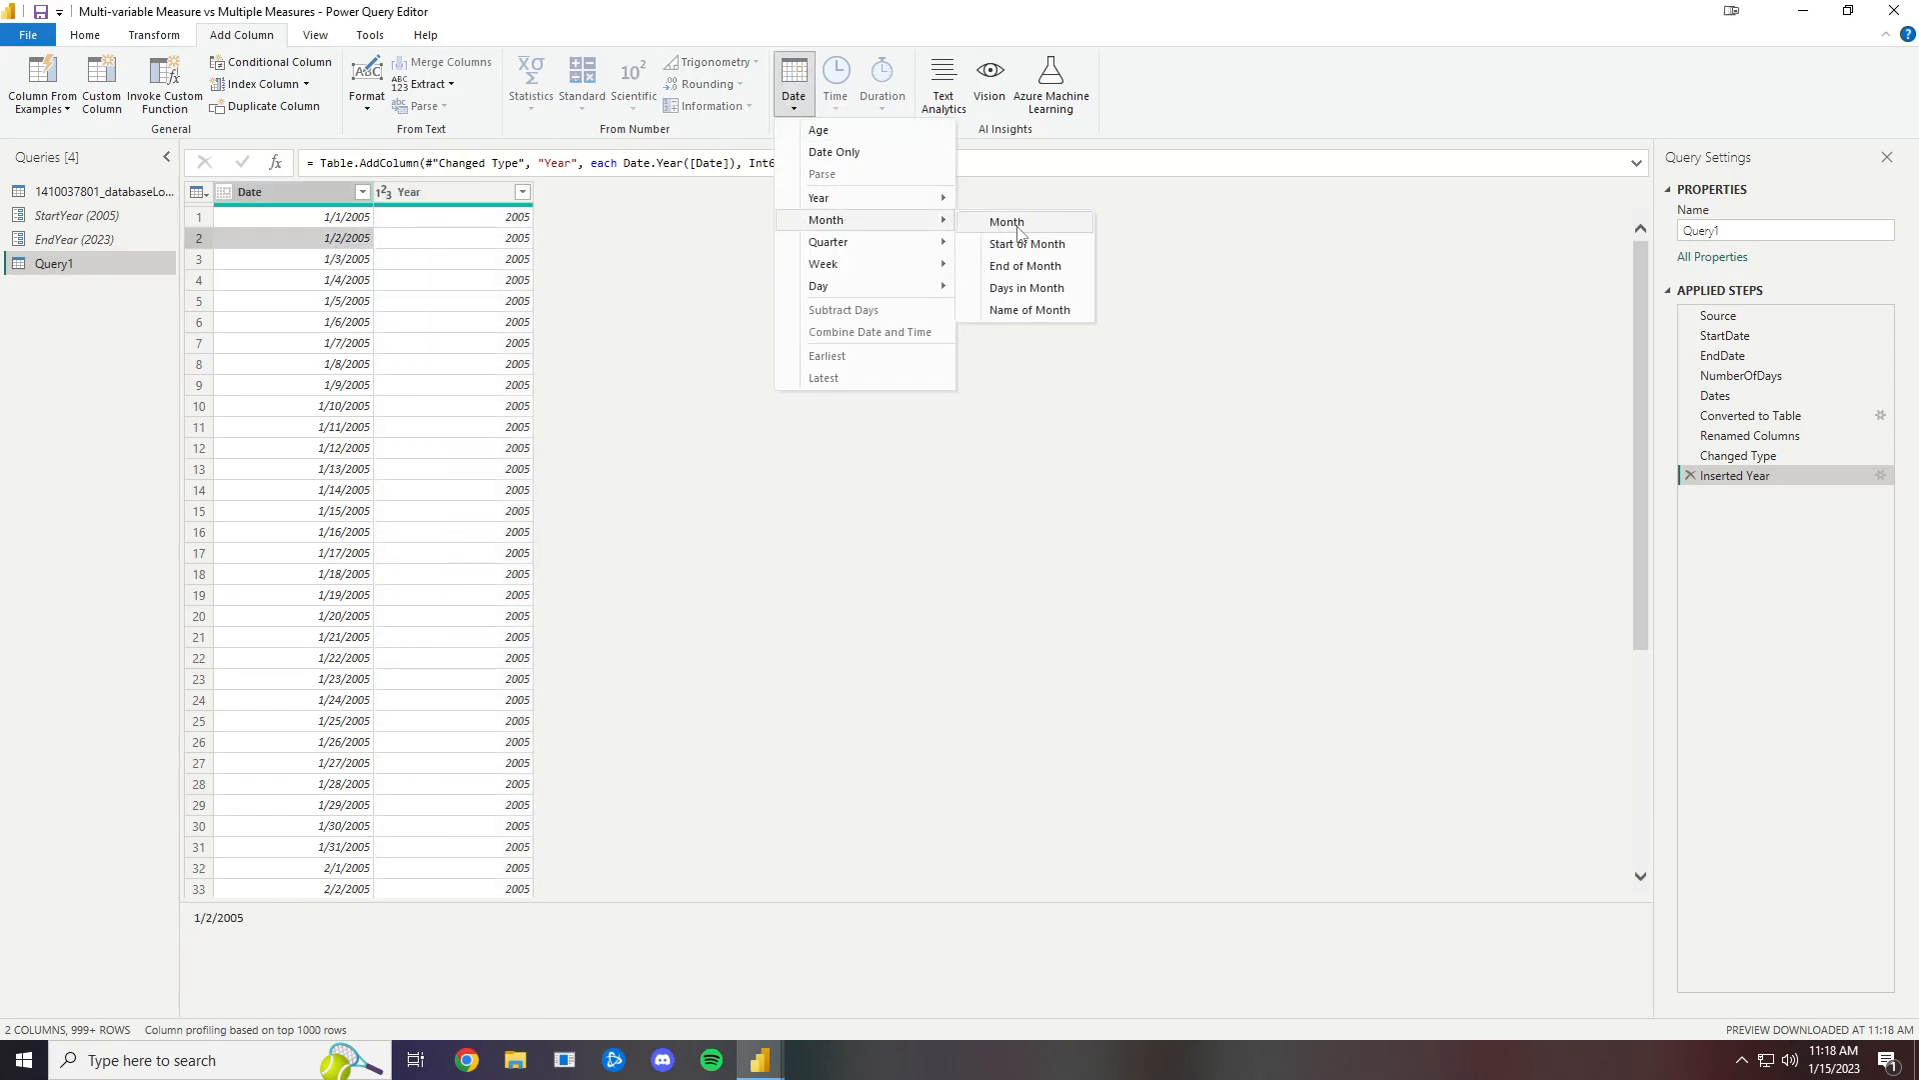
click(1008, 225)
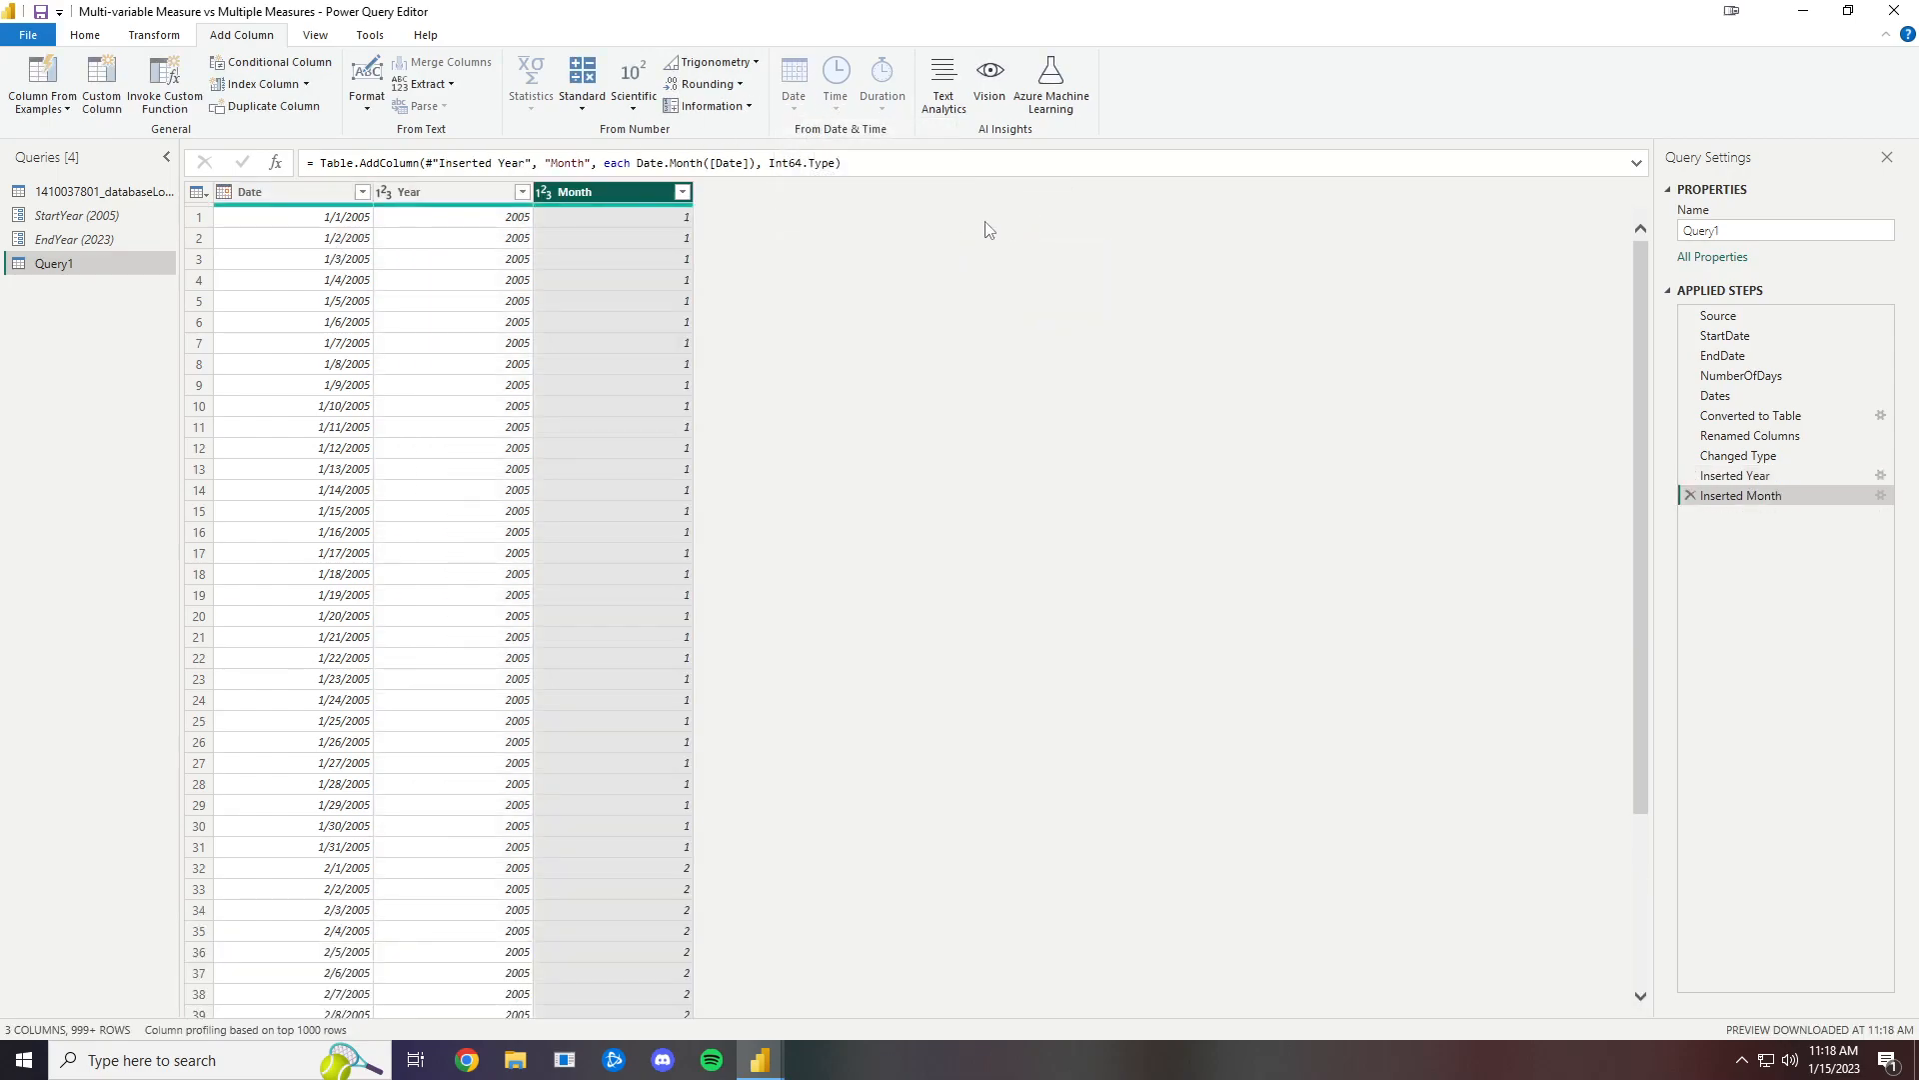
click(228, 238)
click(793, 100)
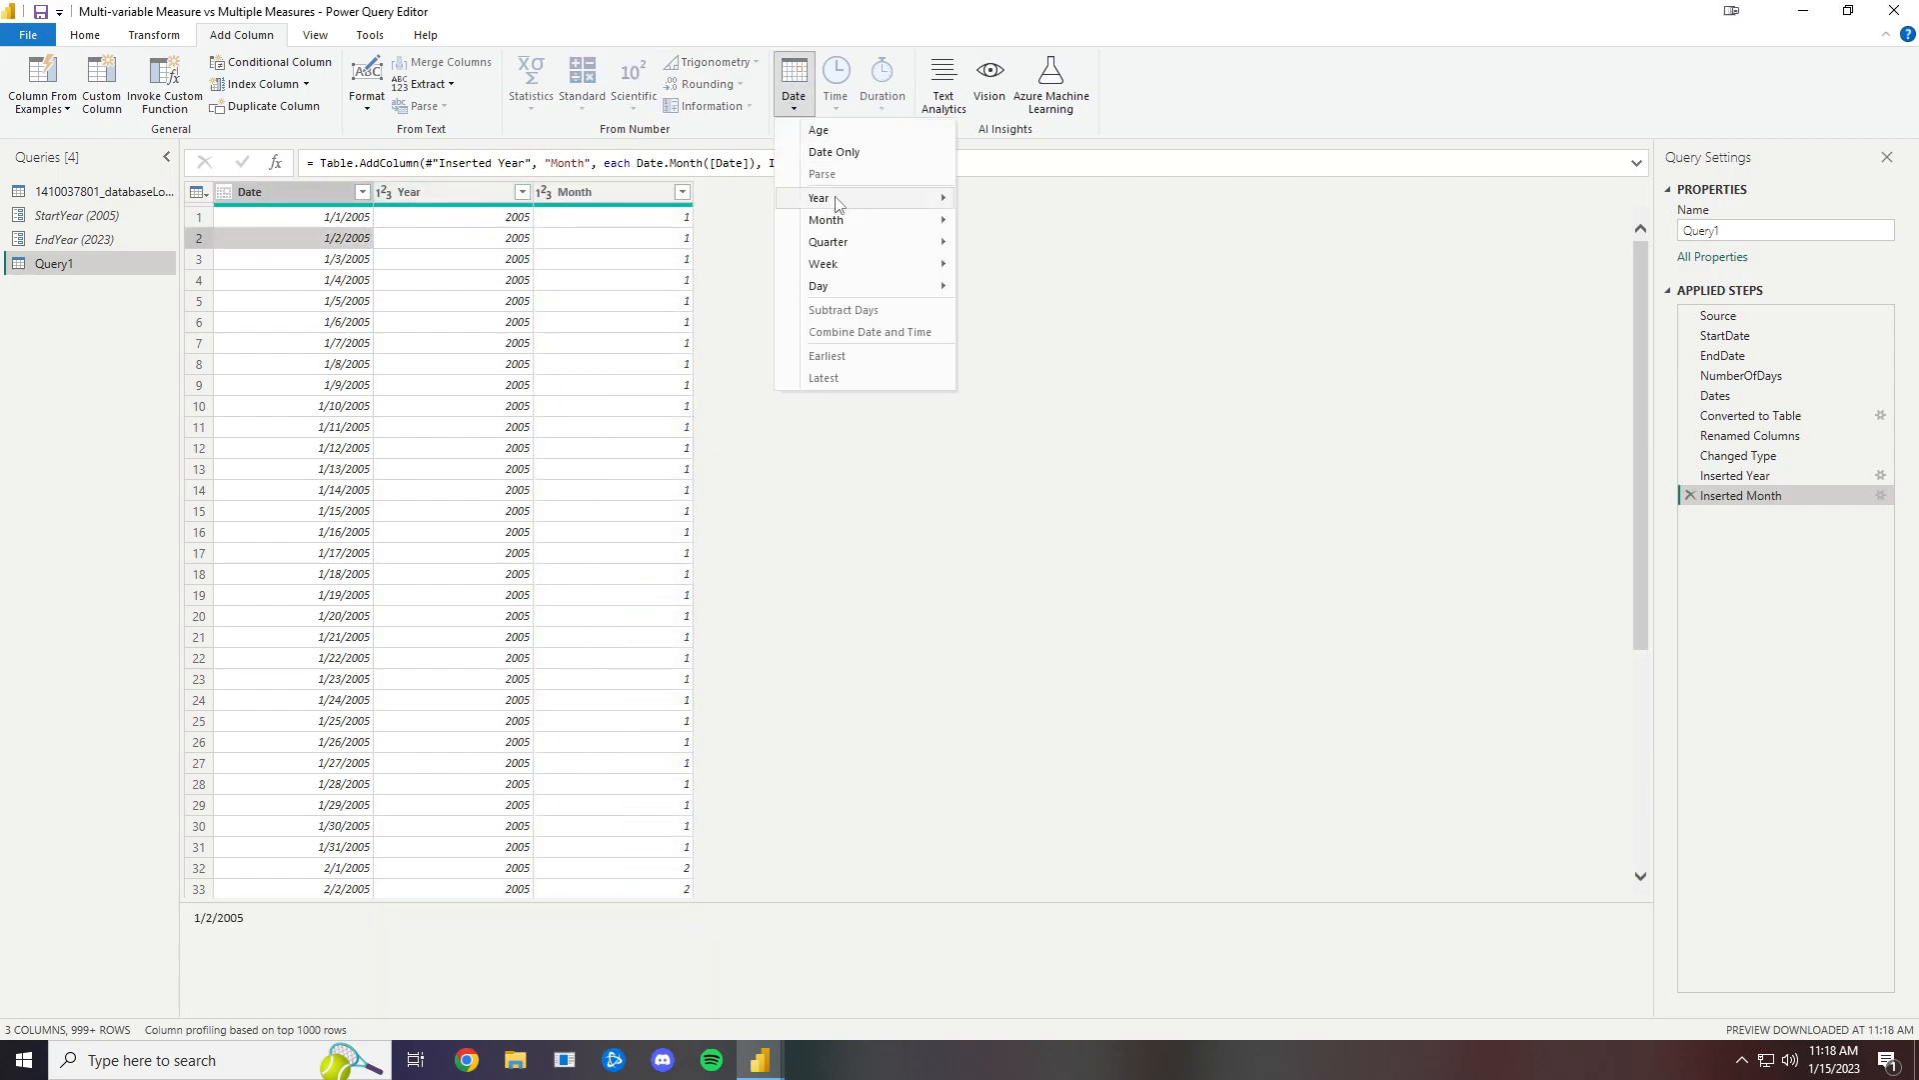
mouse_move(885, 221)
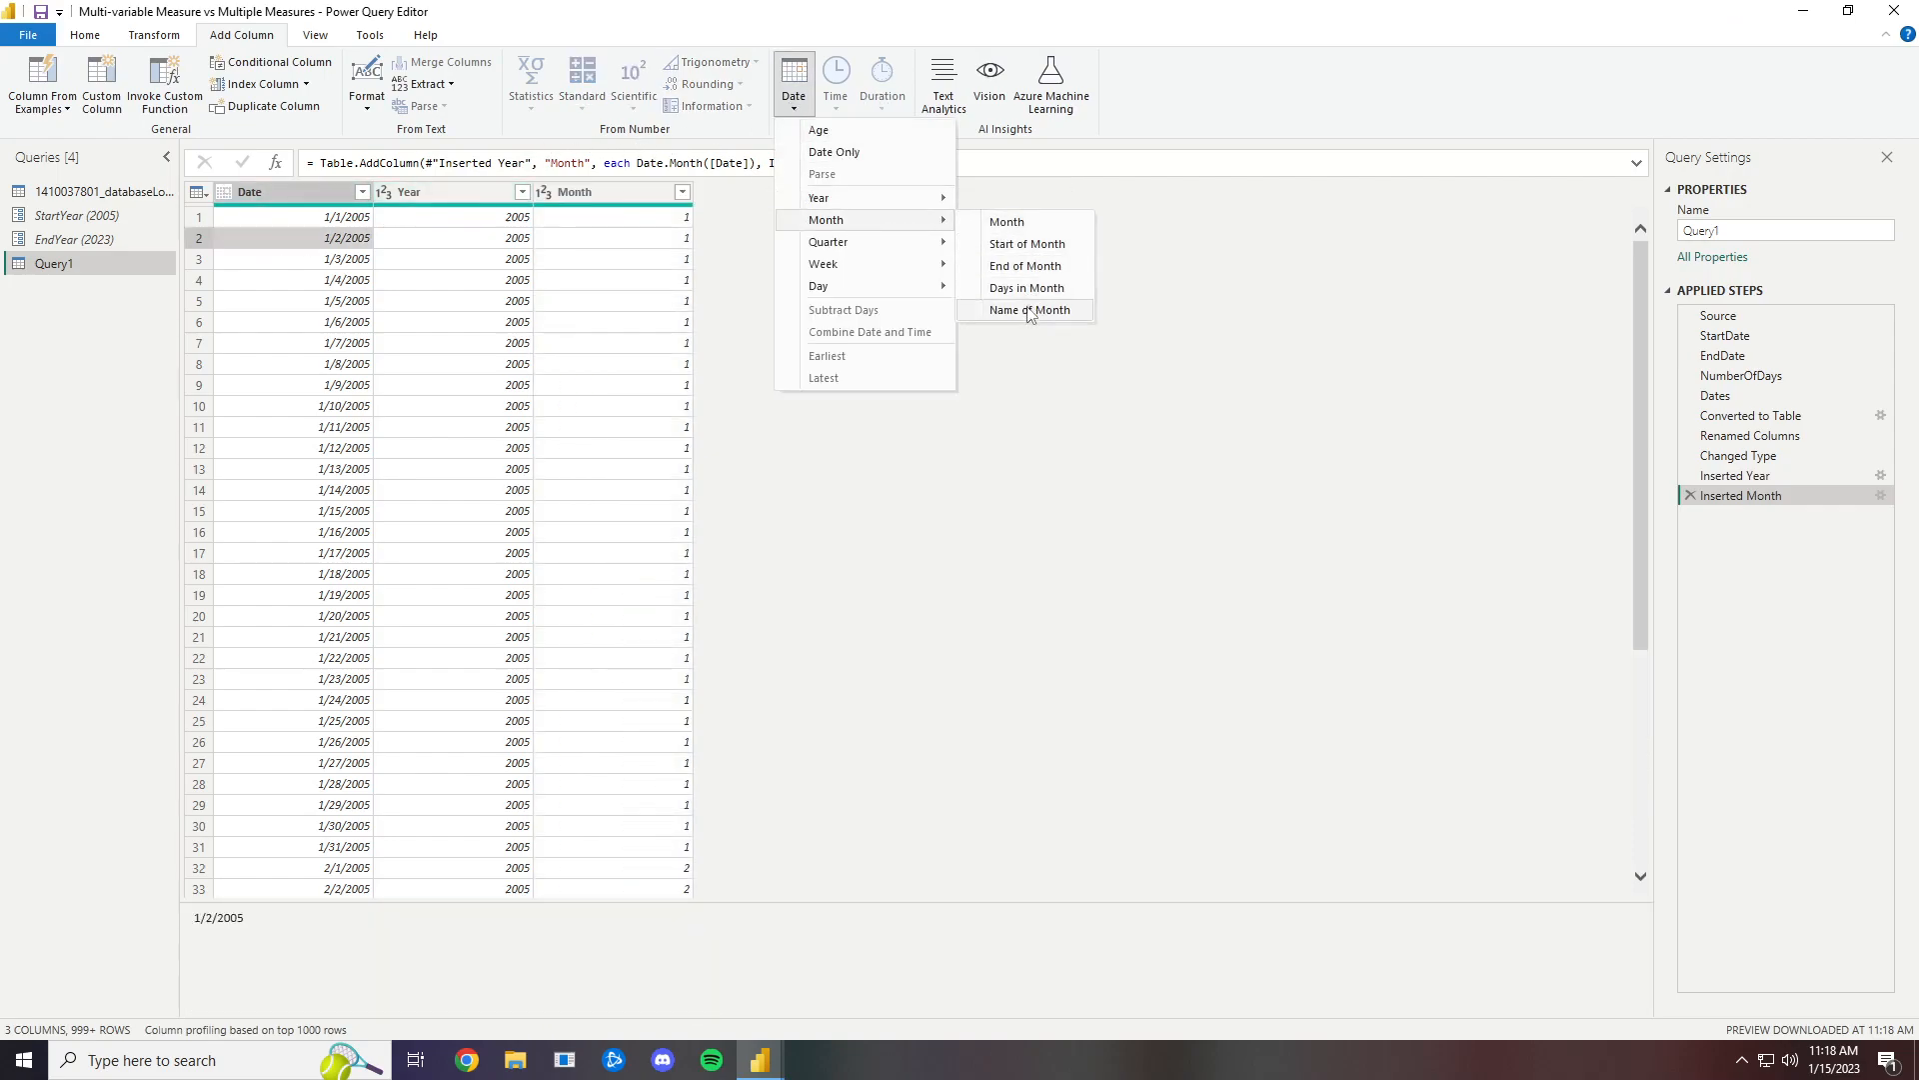
click(1029, 310)
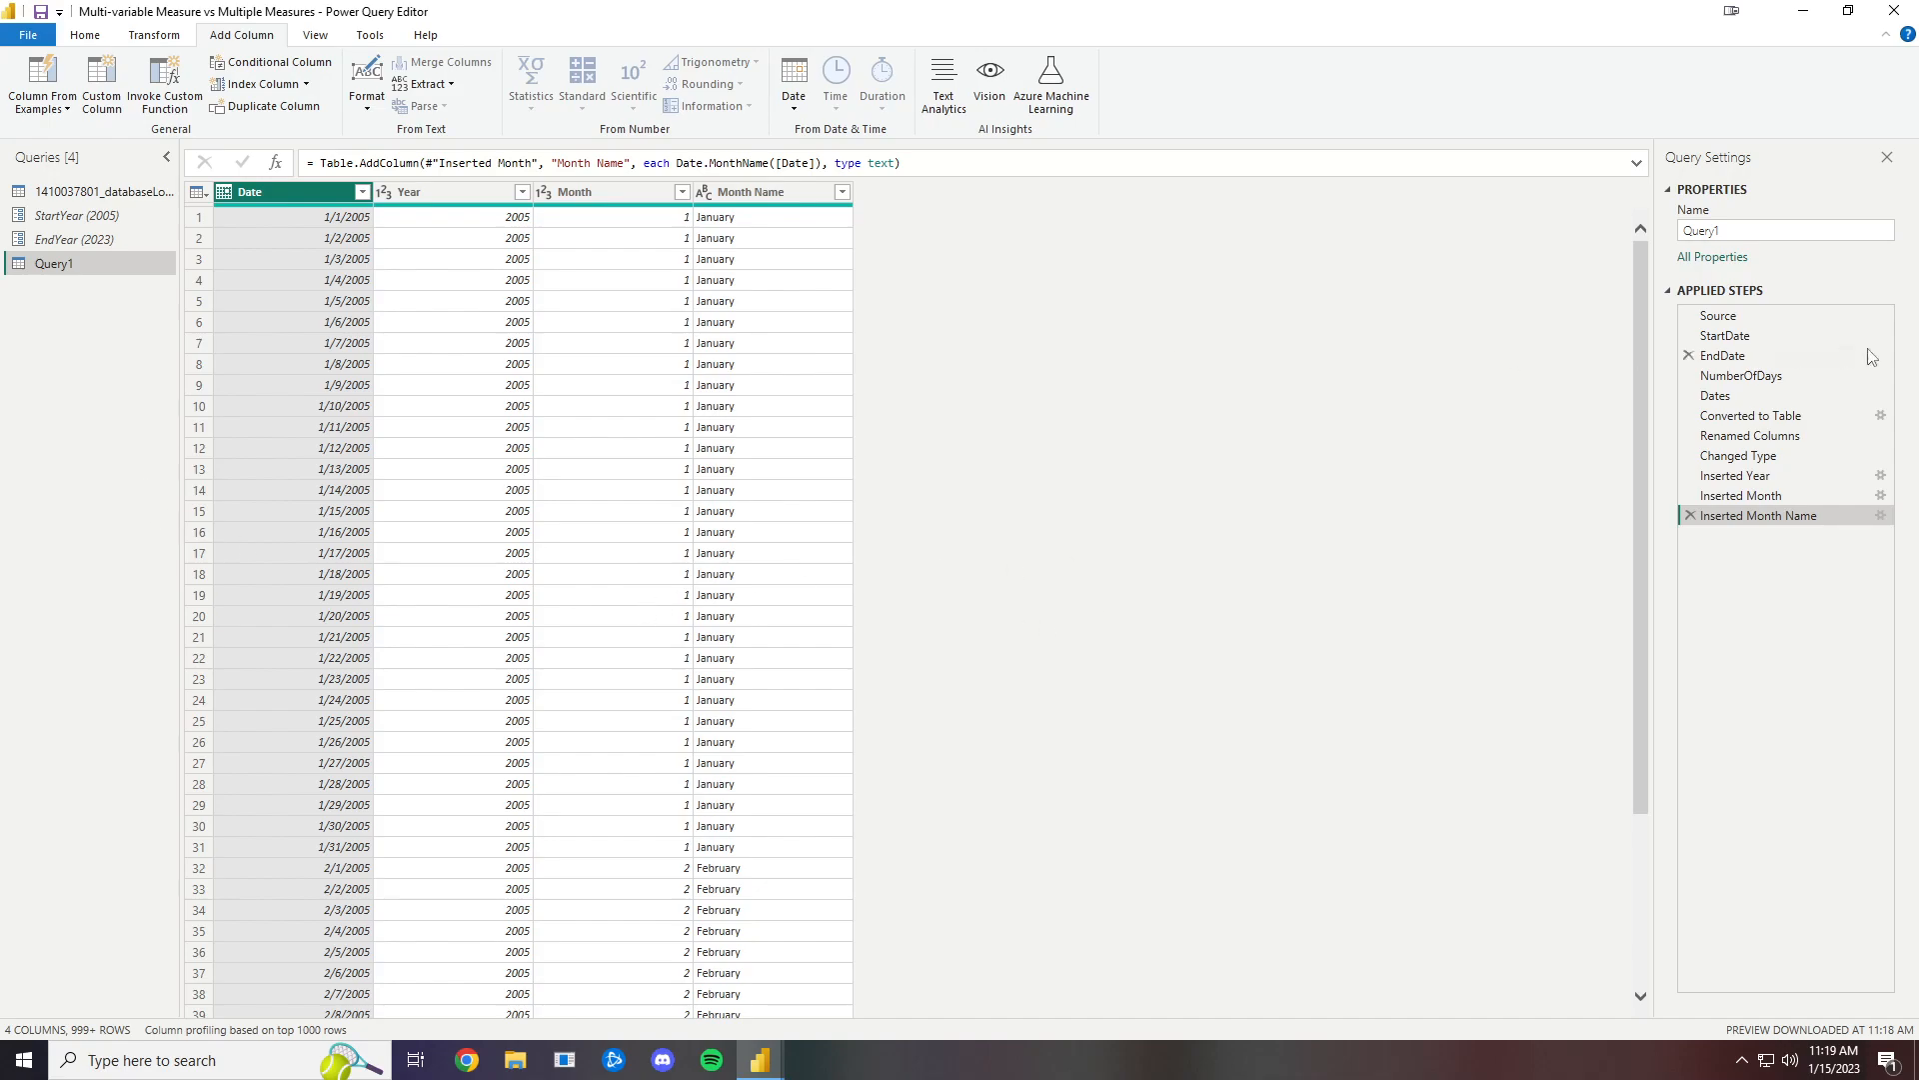
Rename the query as Date Table
click(1739, 232)
key(ctrl+a)
key(BackSpace)
text(Date Table)
key(Return)
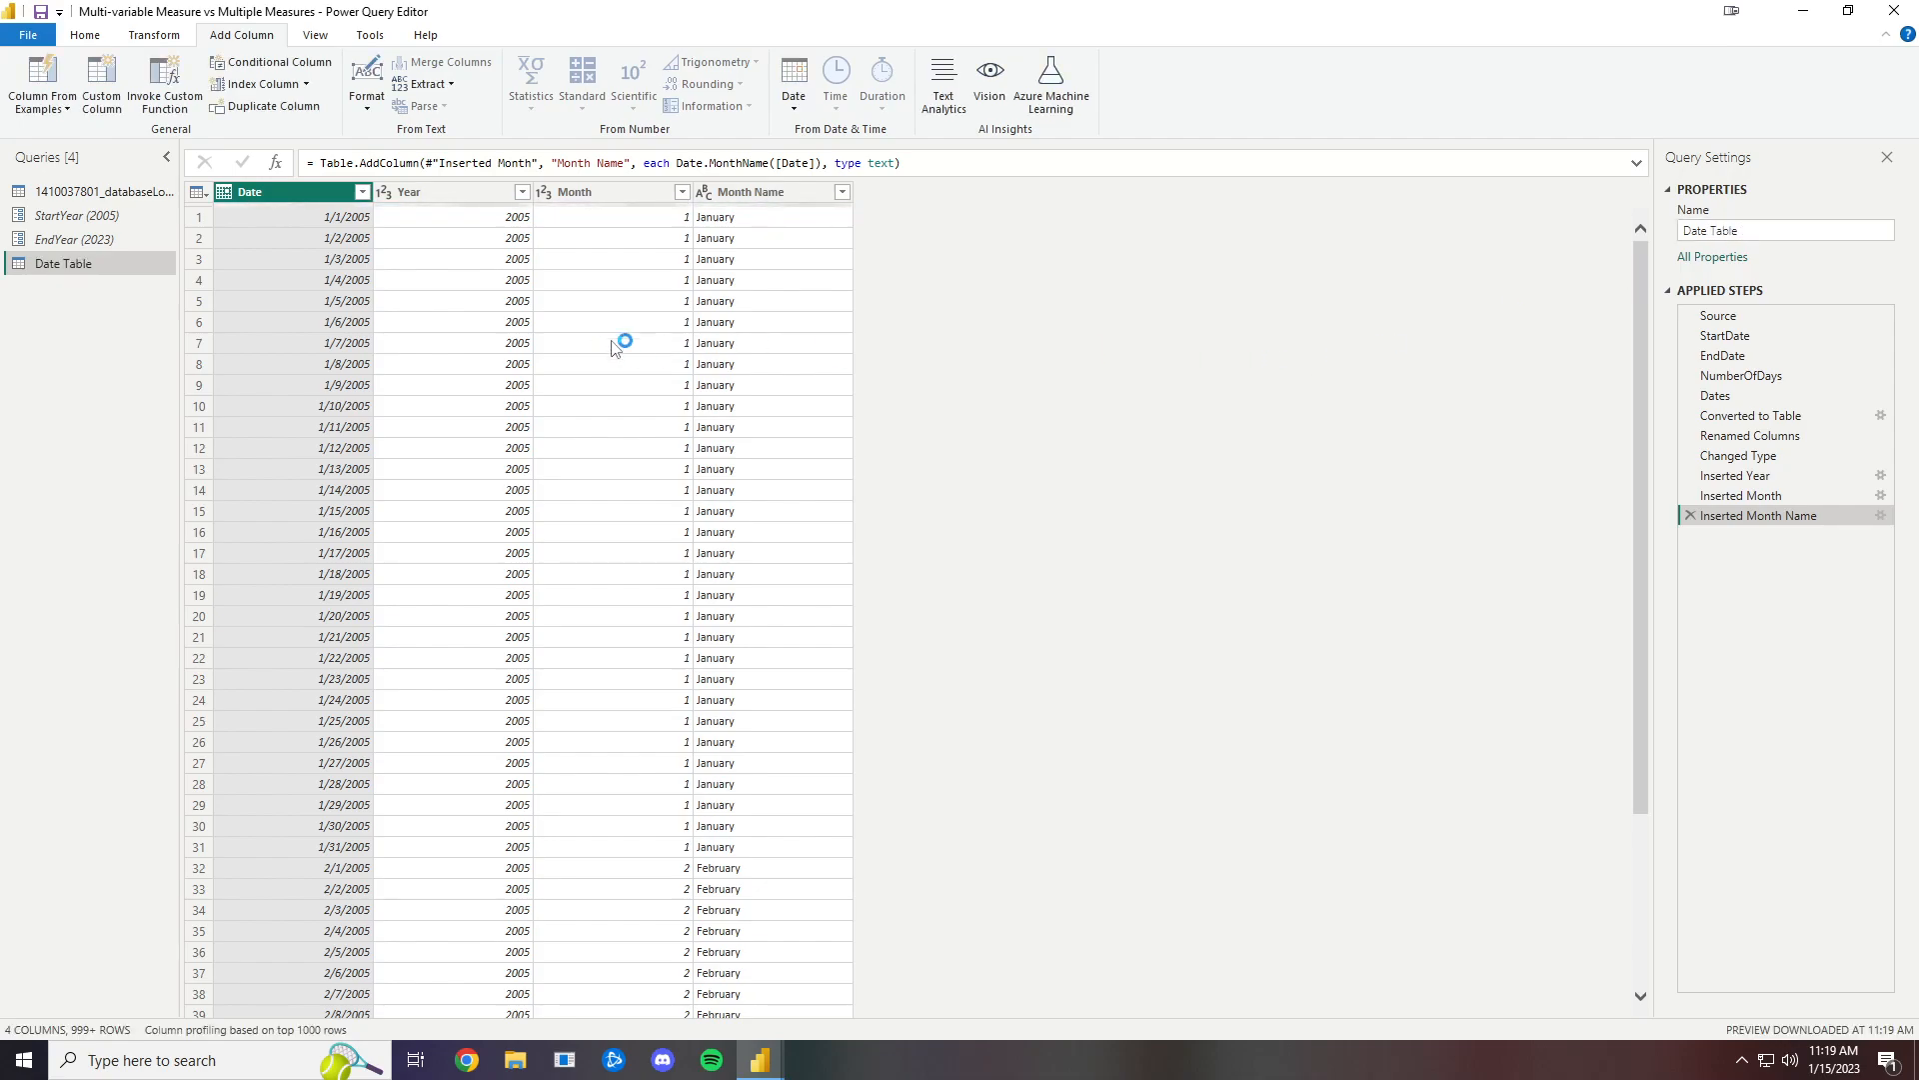
Close the query editor and apply the changes to load Date Table into the model
click(85, 35)
click(40, 108)
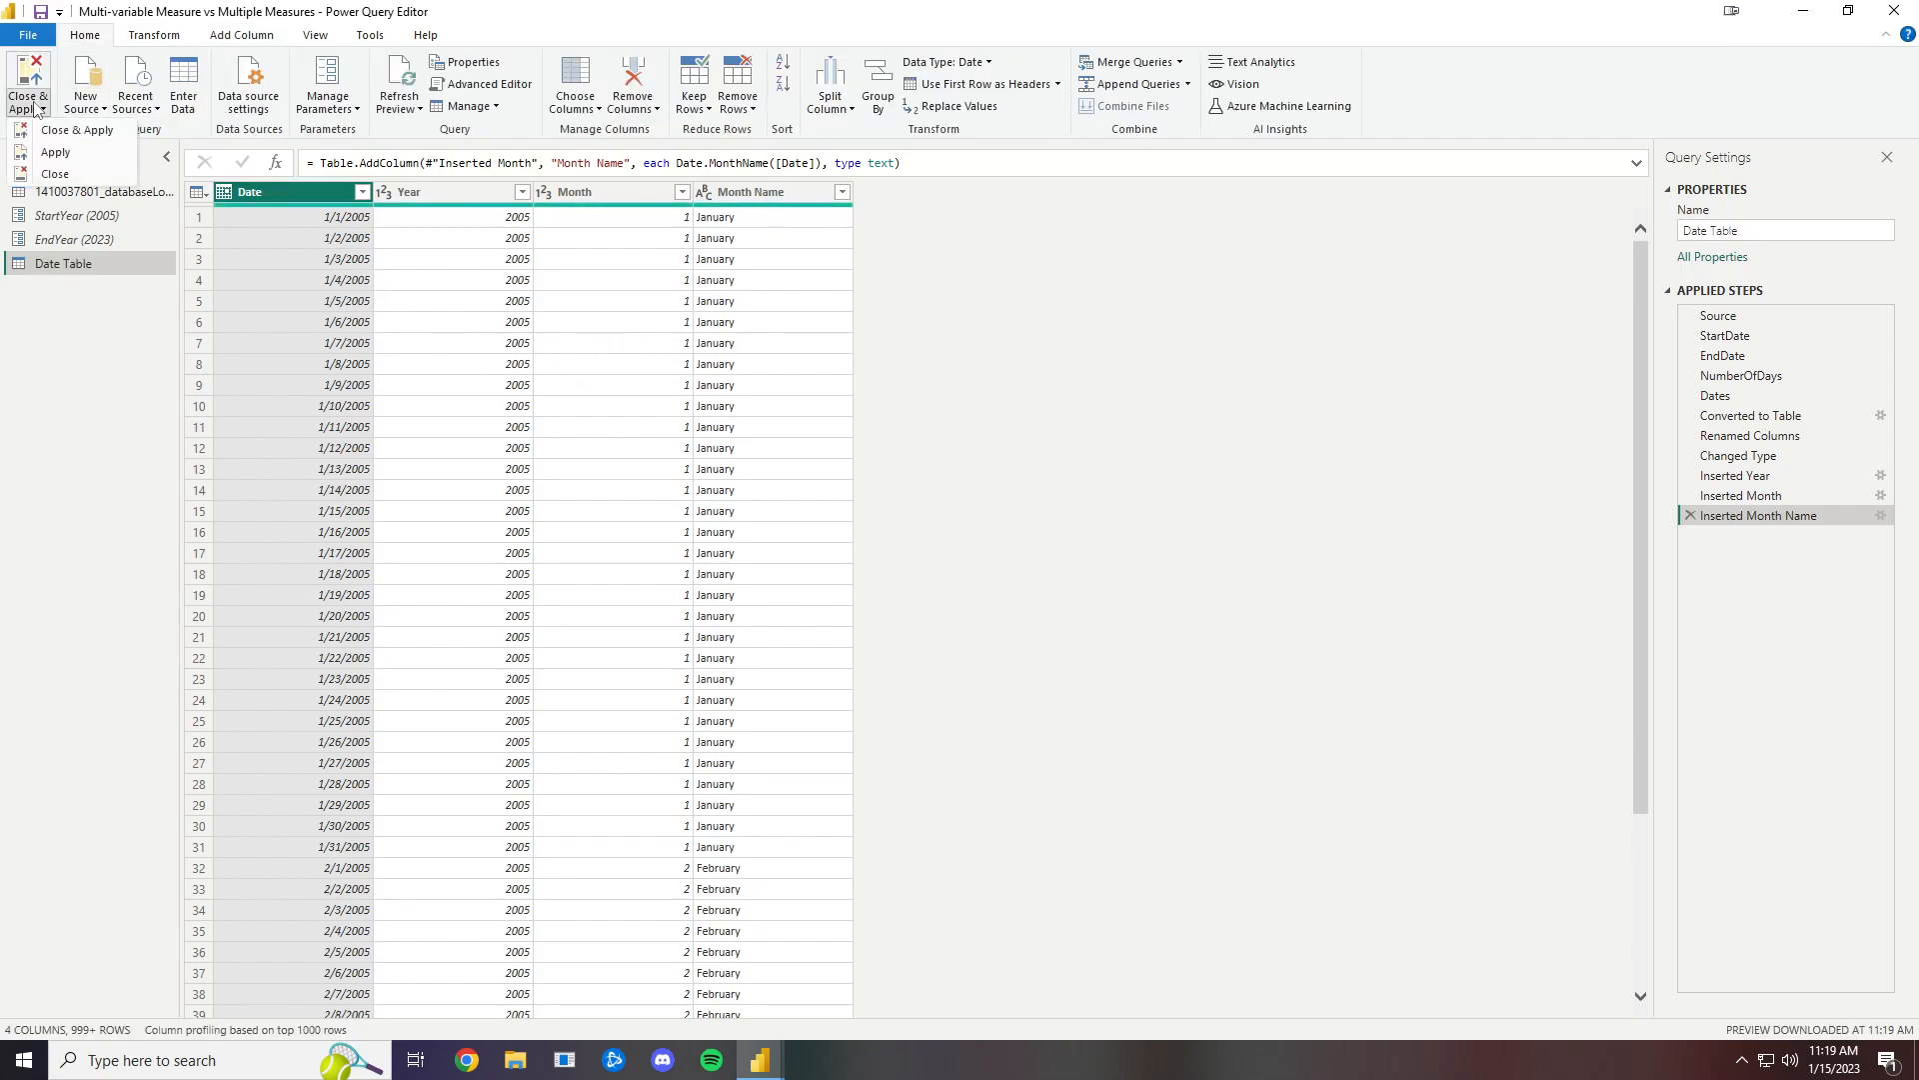
click(75, 130)
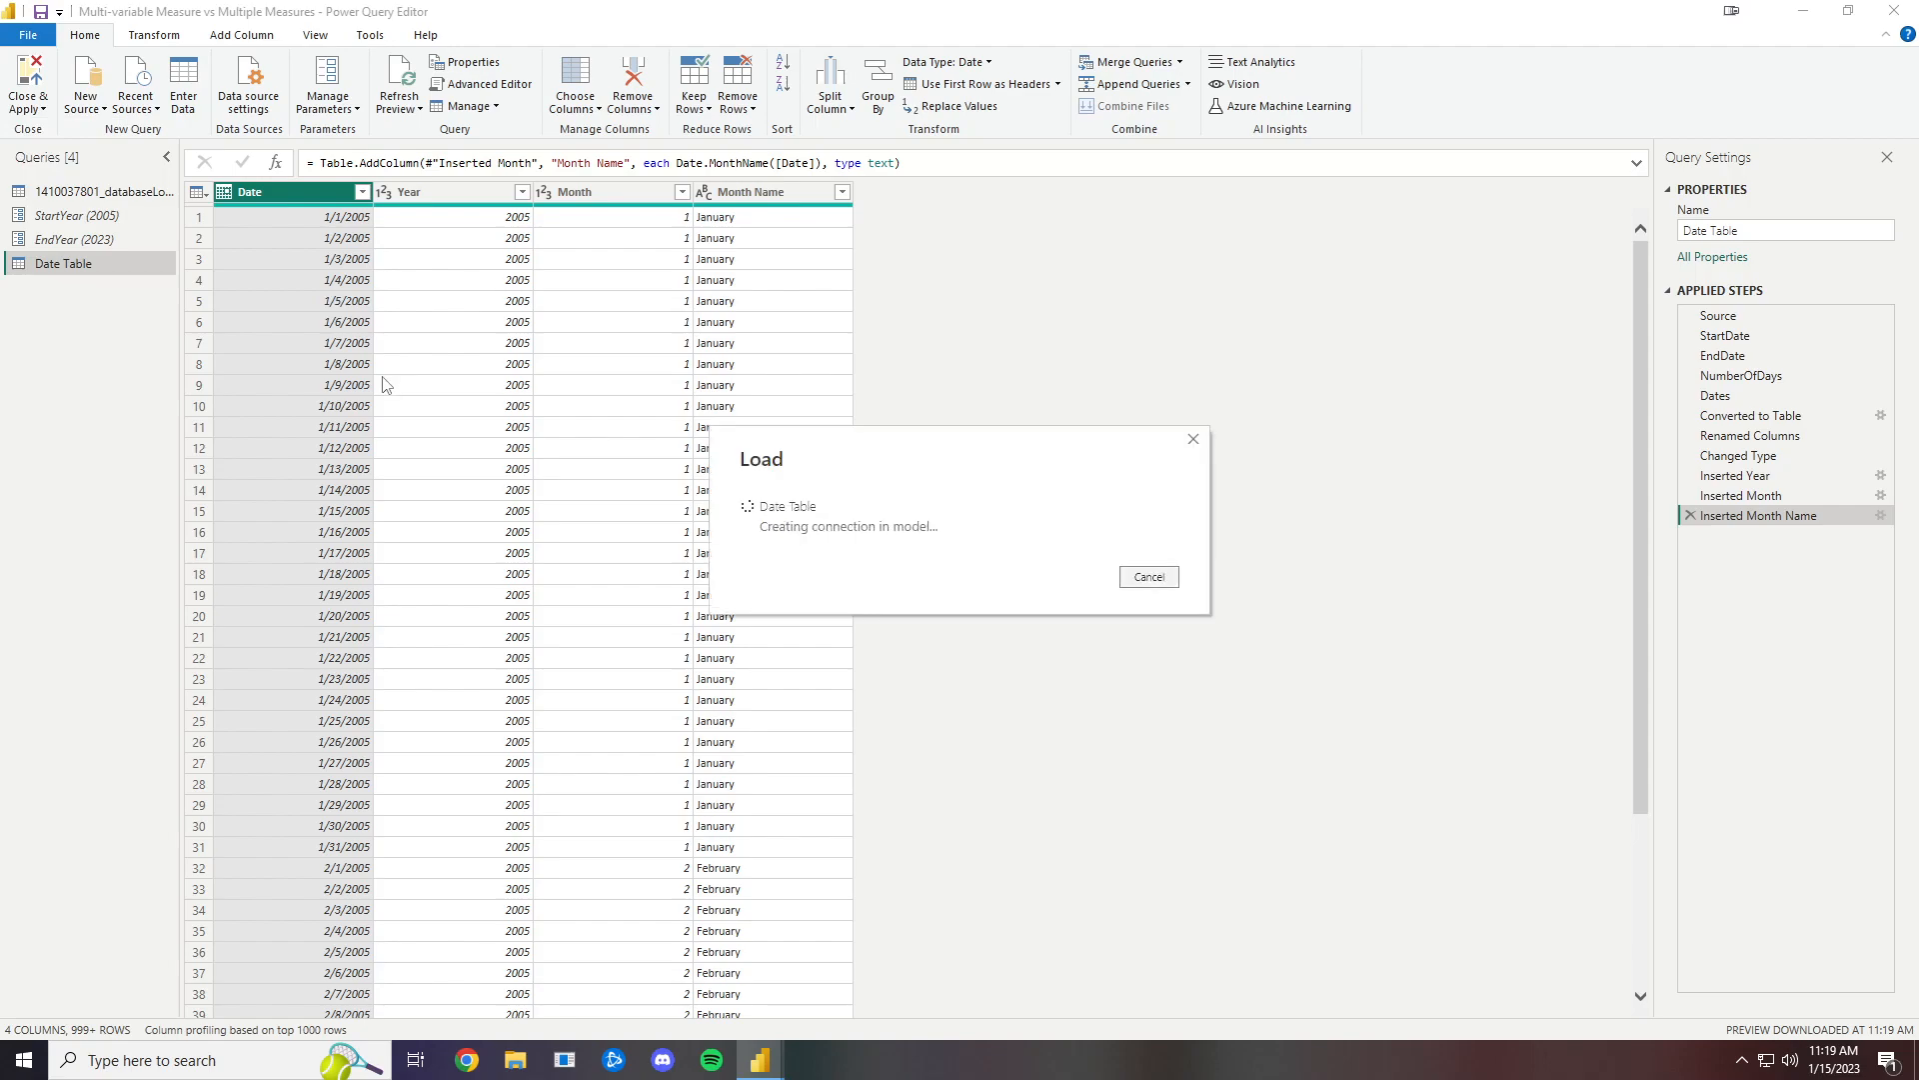
Set the StartYear parameter's current value to 2010 and check the Date Table query and EndYear parameter
click(95, 217)
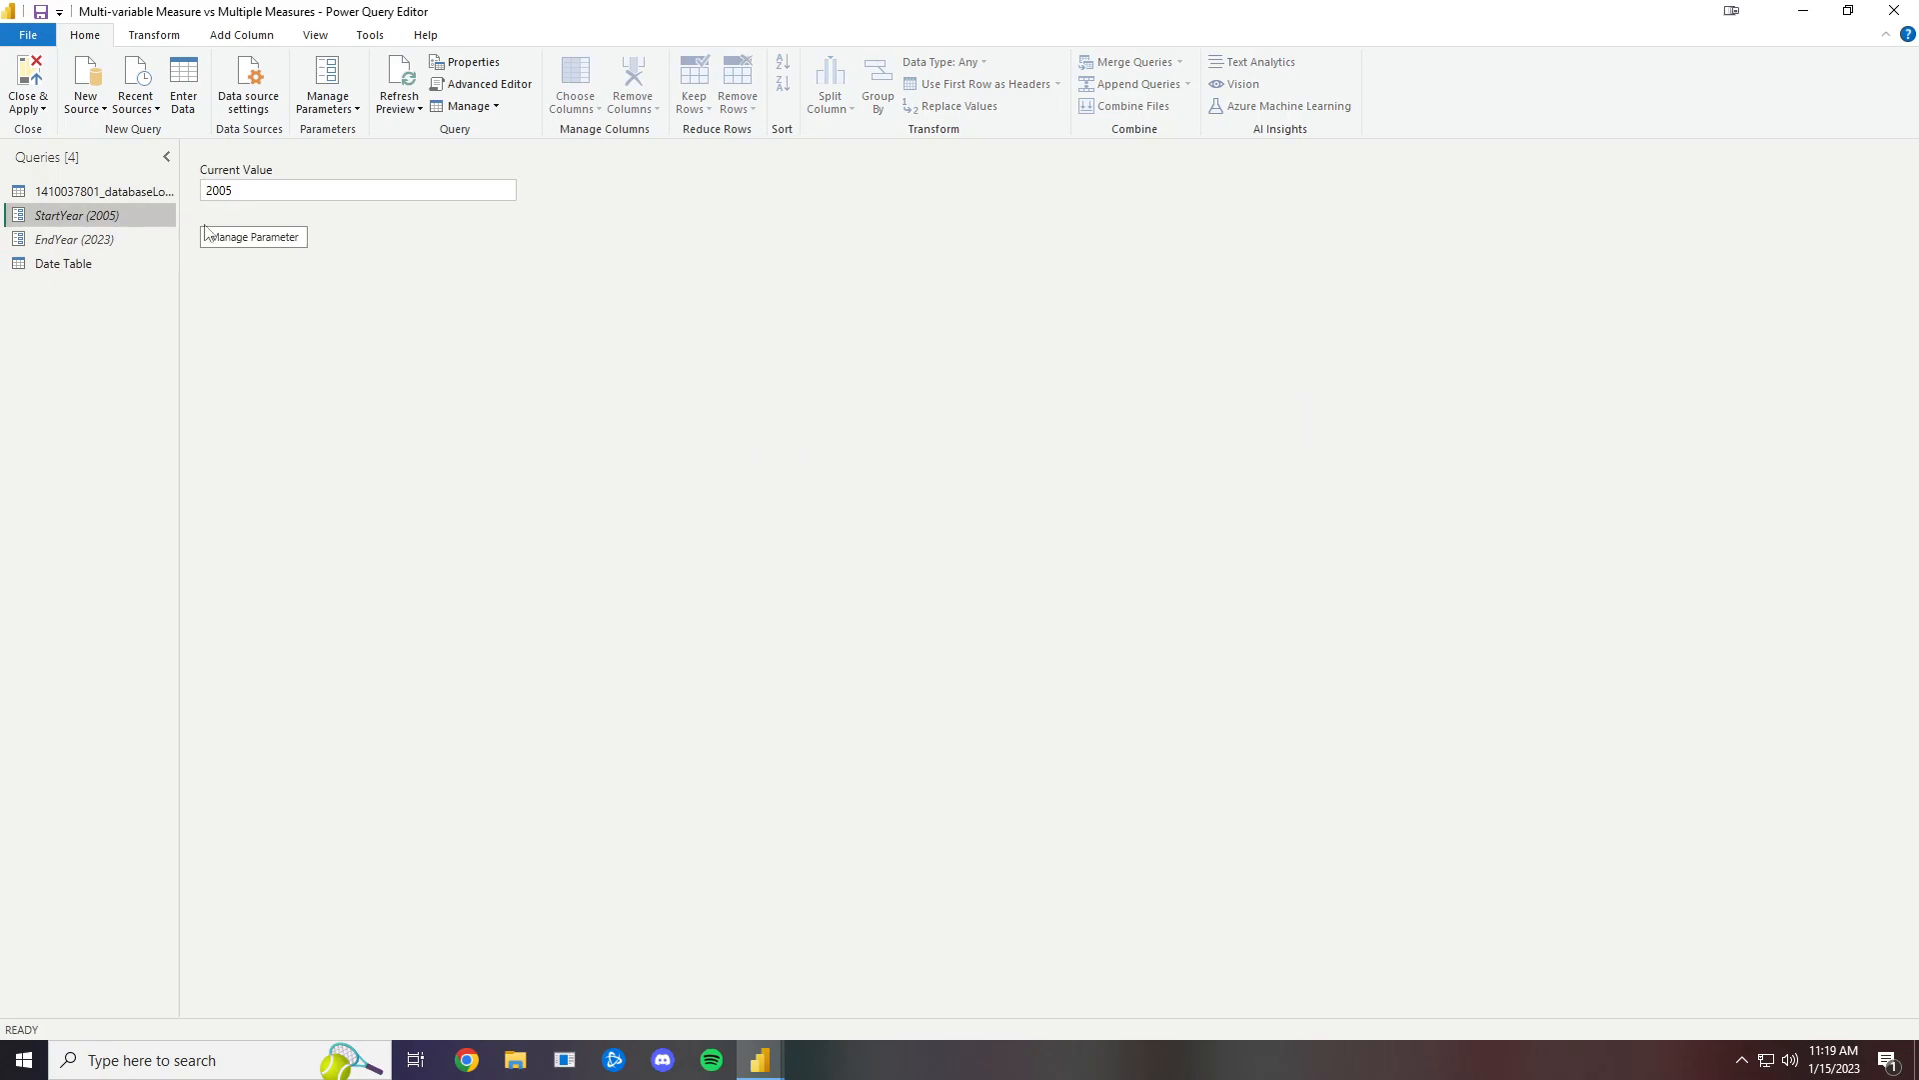
drag(247, 190, 159, 184)
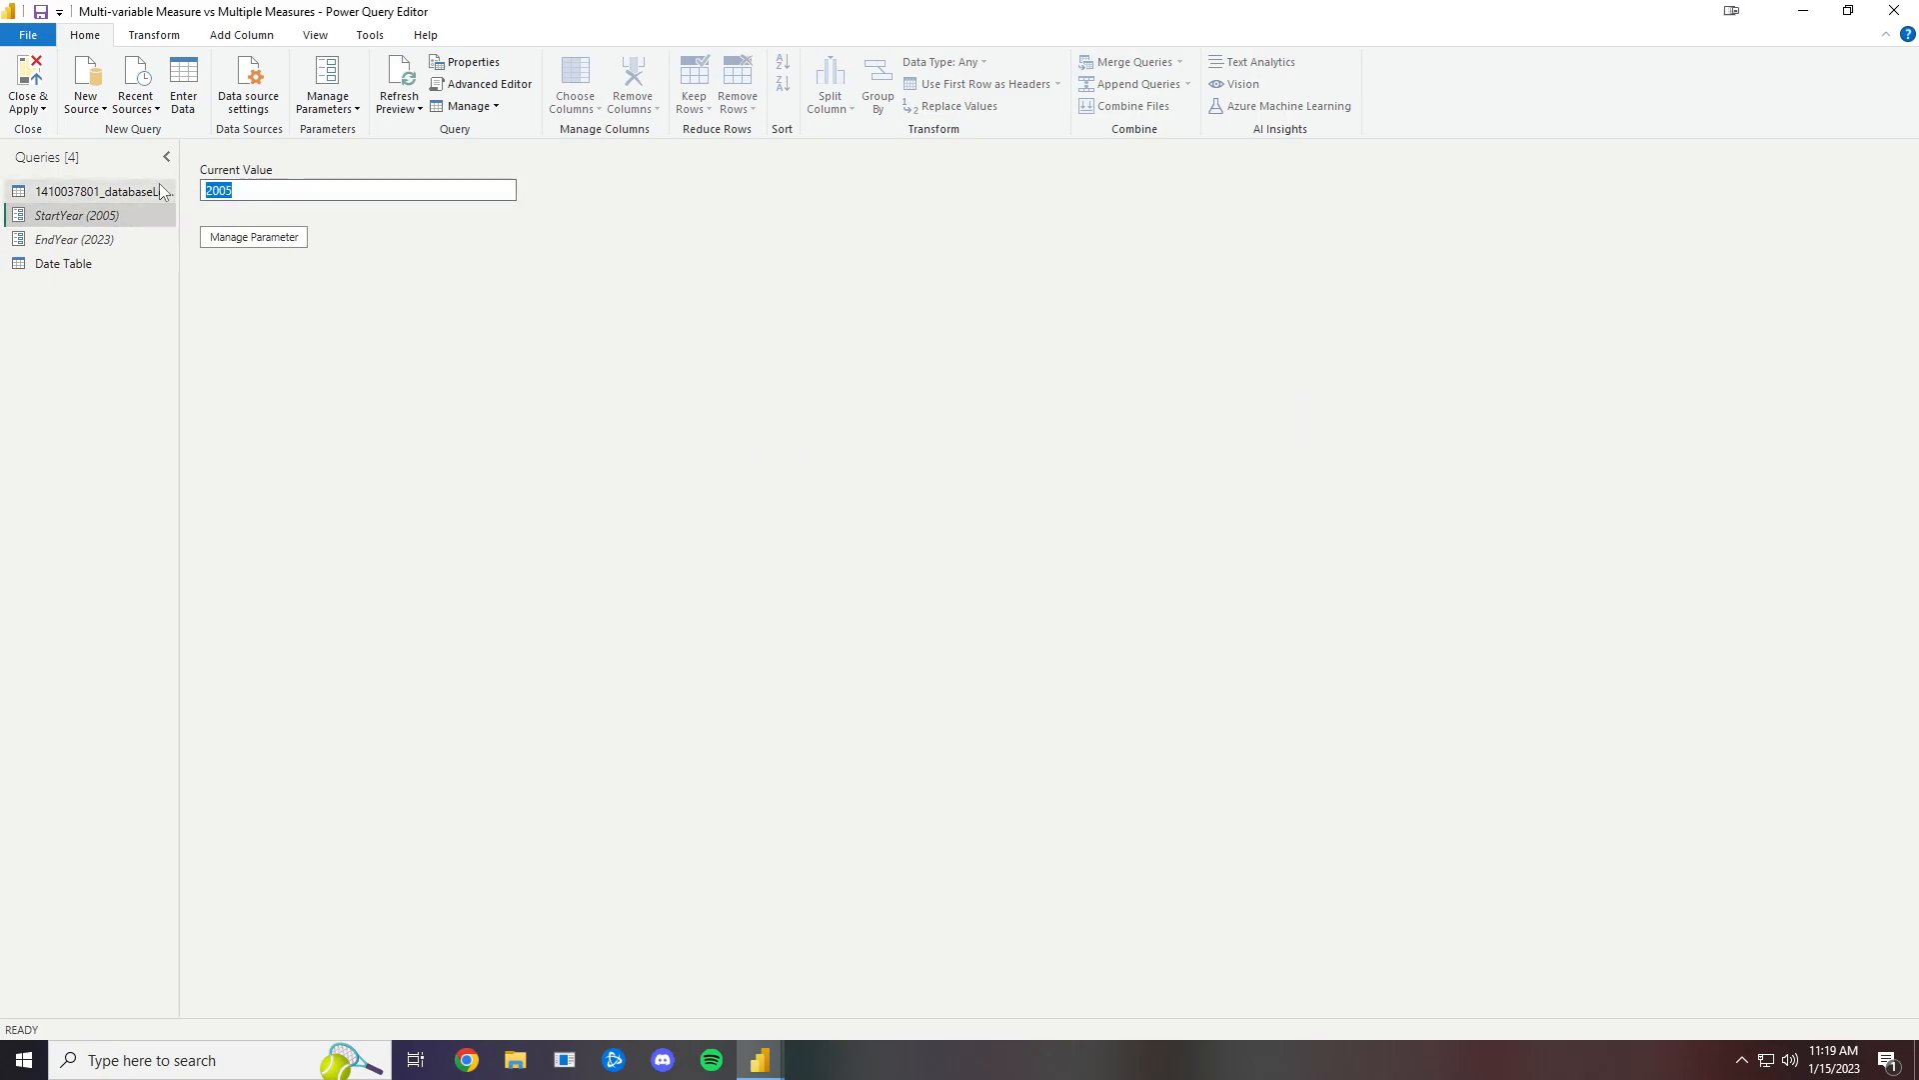
text(2010)
click(80, 263)
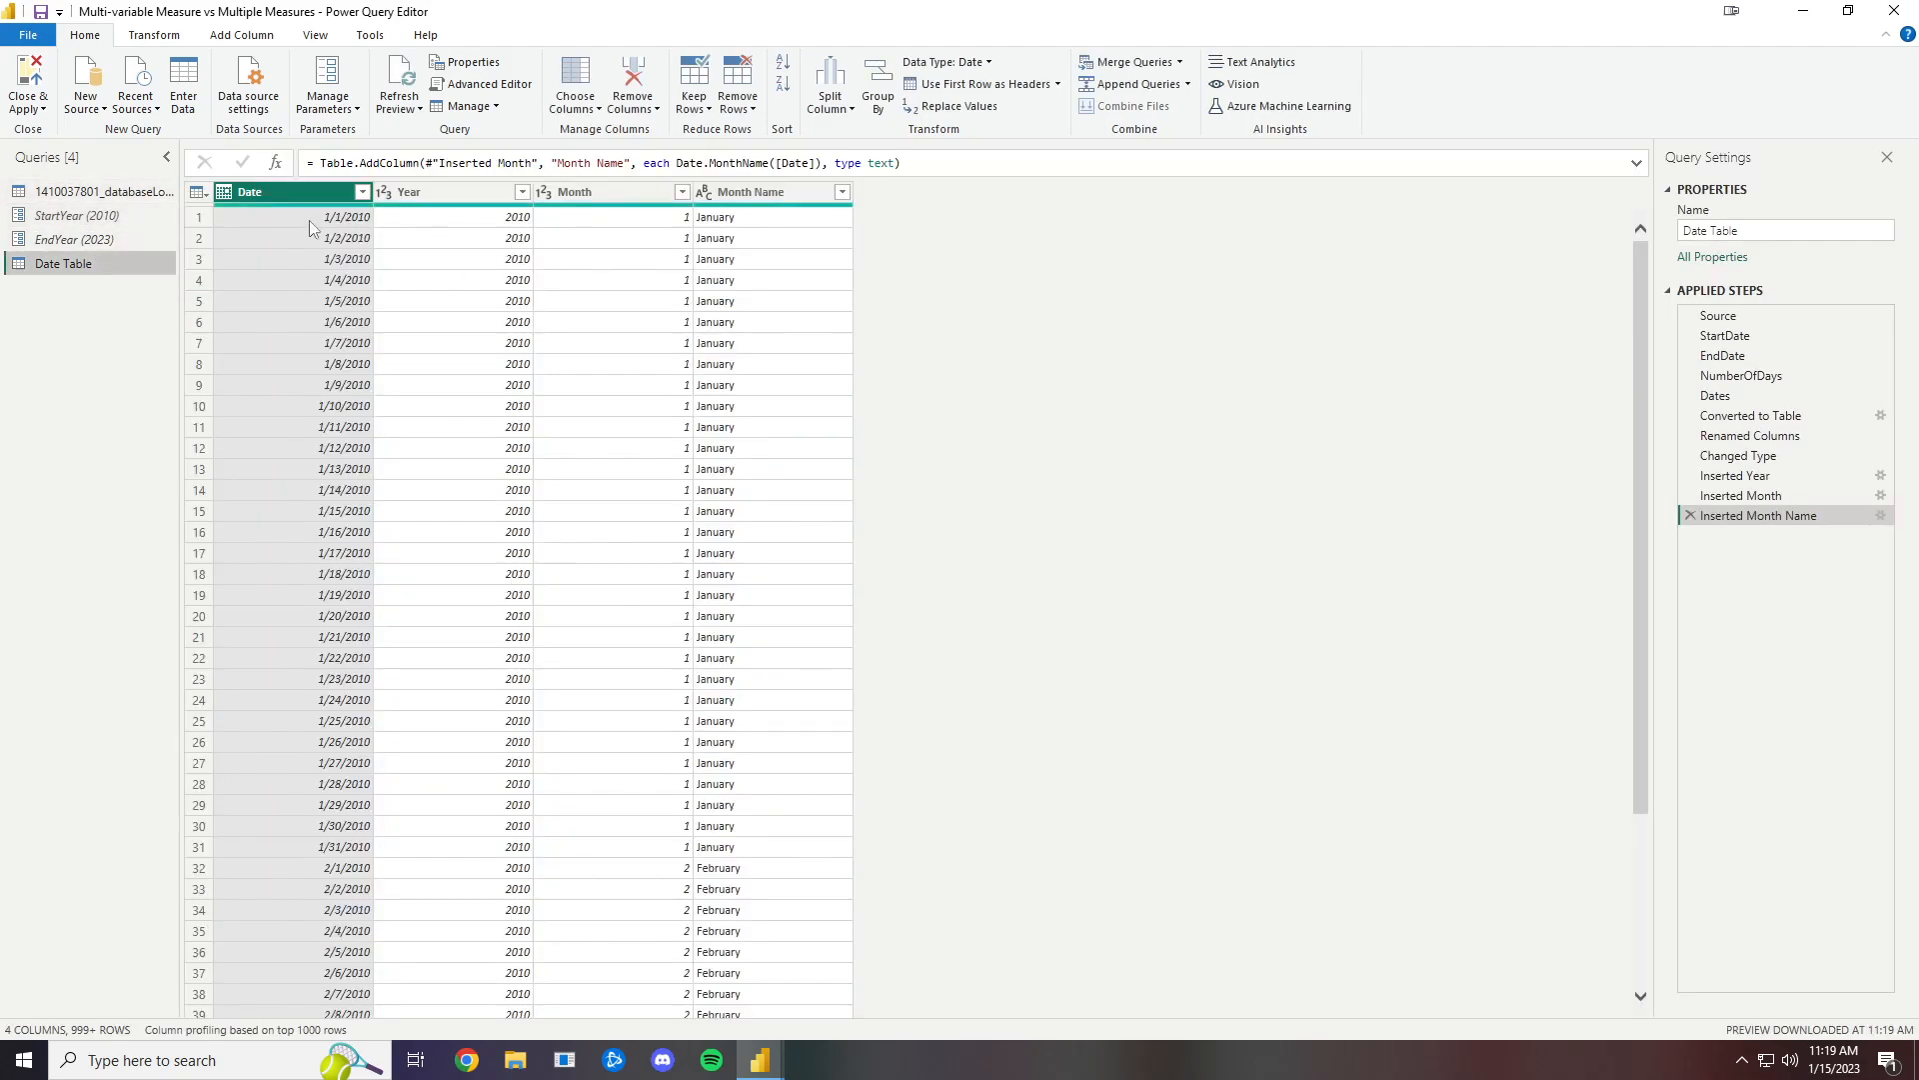
click(140, 239)
click(124, 264)
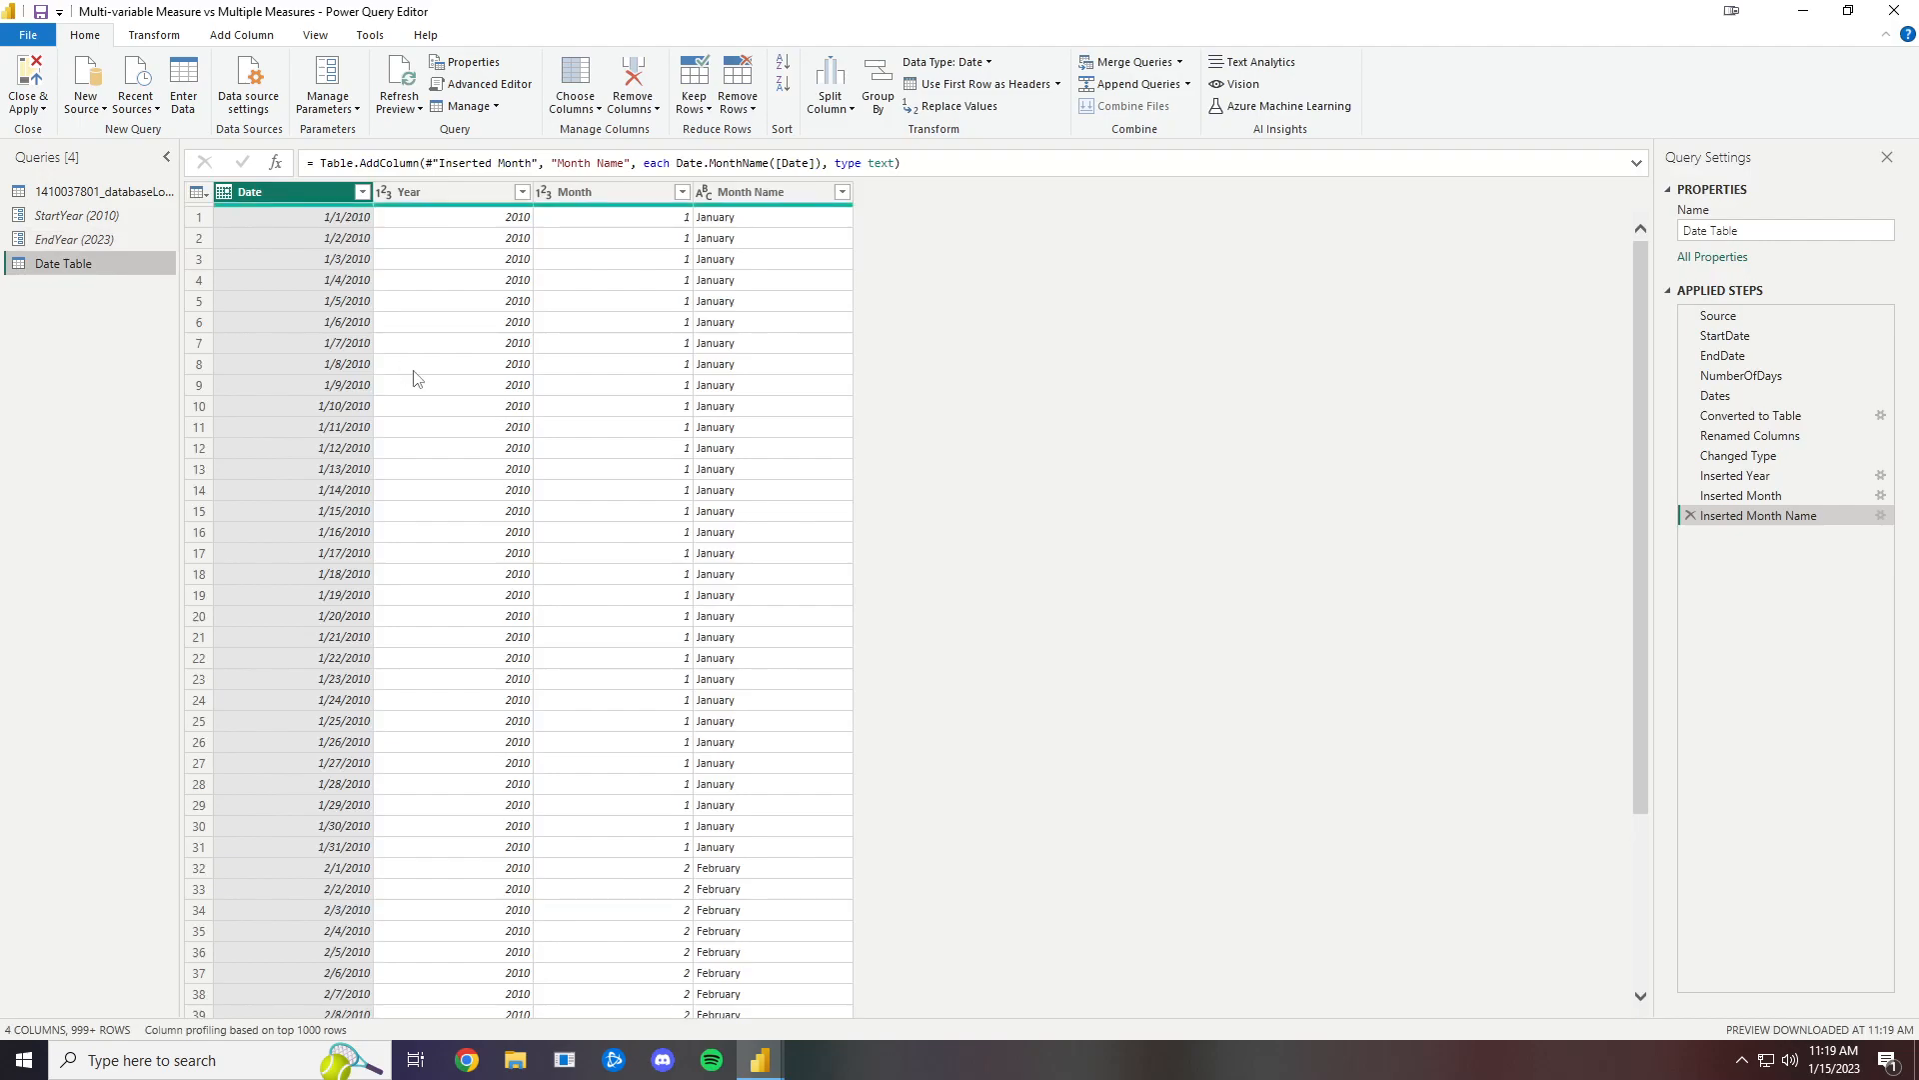